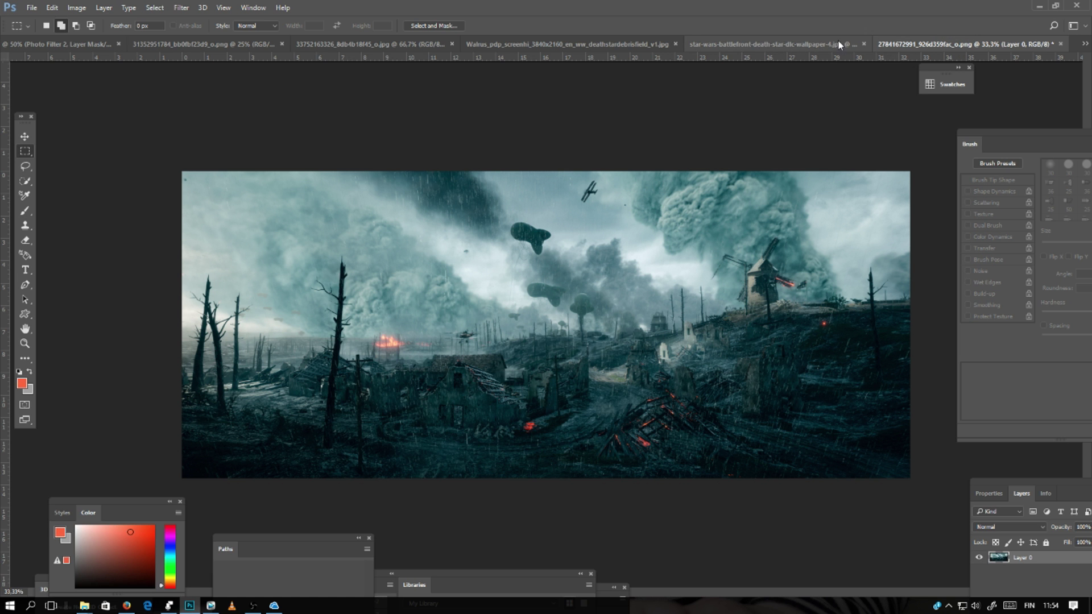
Look through the open source images and the Untitled-1 composite document.
left_click(768, 44)
left_click(621, 44)
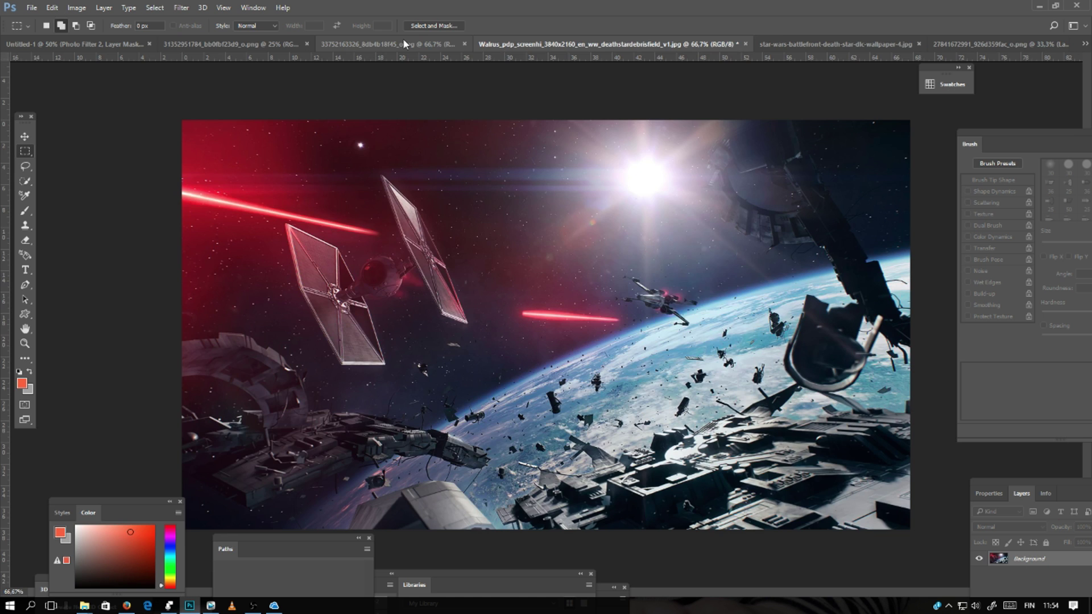
left_click(401, 43)
left_click(234, 43)
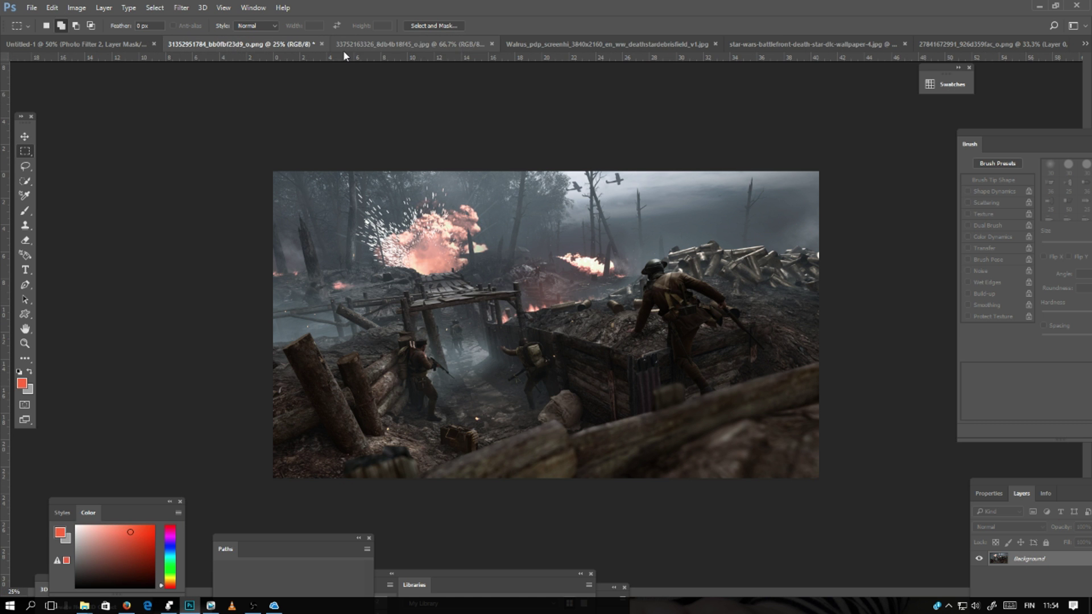
left_click(45, 42)
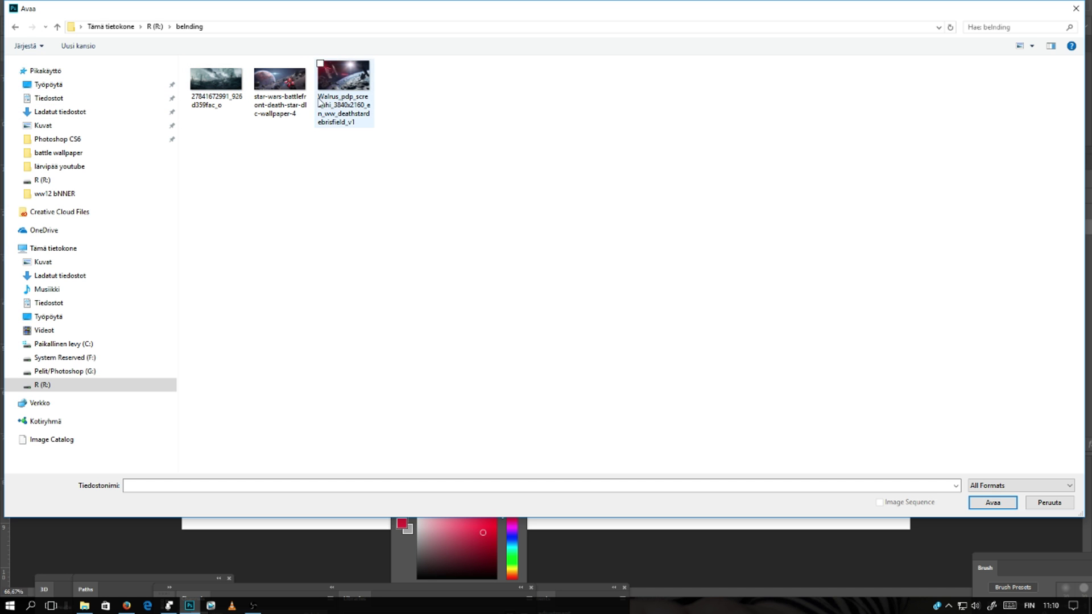
double_click(216, 85)
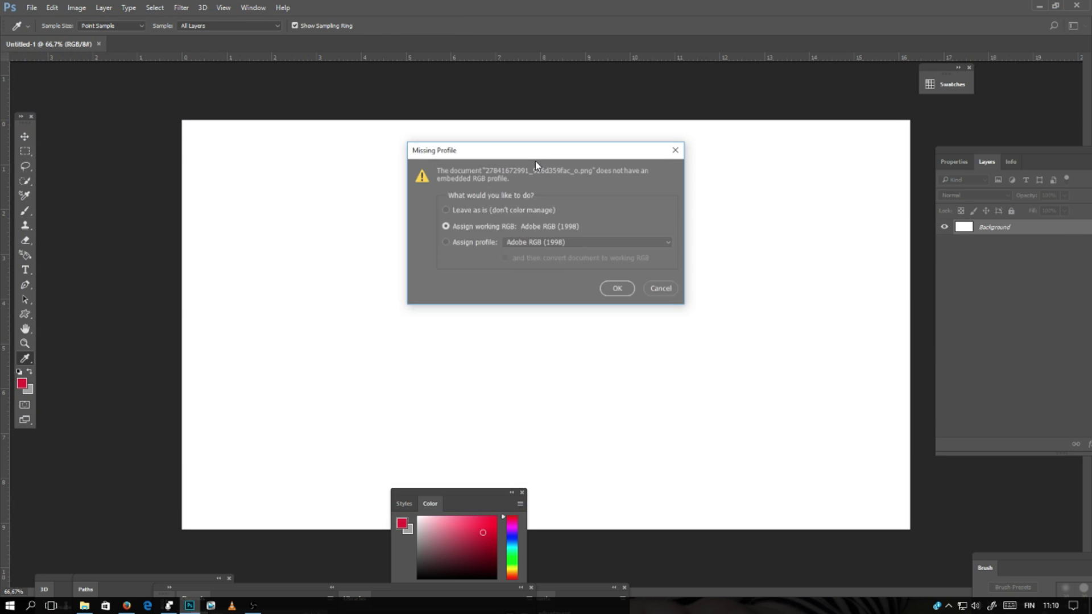
left_click(623, 289)
key("m")
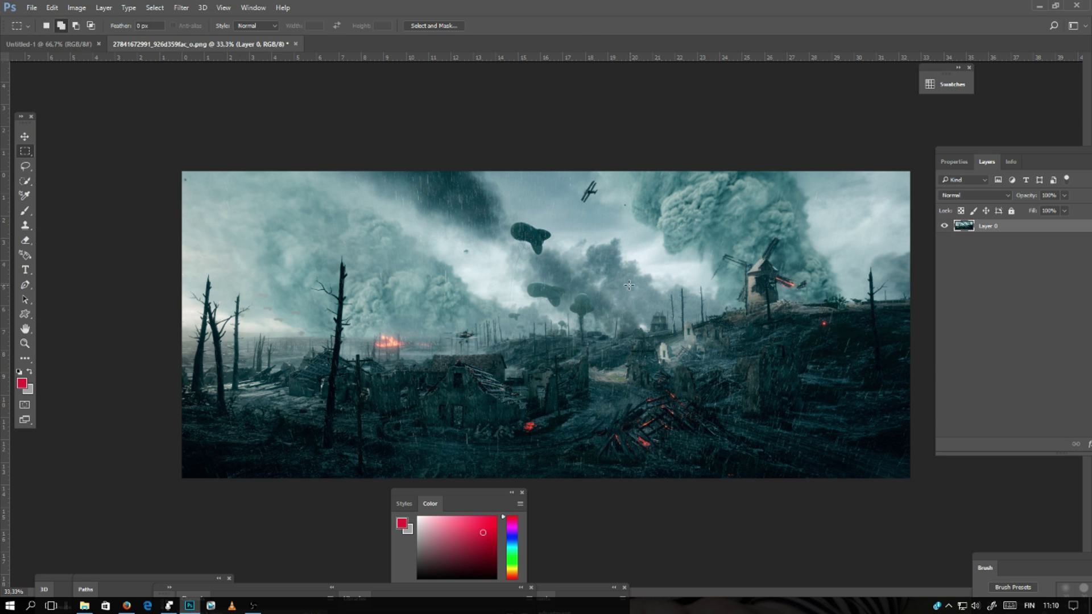
left_click_drag(171, 157, 1048, 543)
key("Delete")
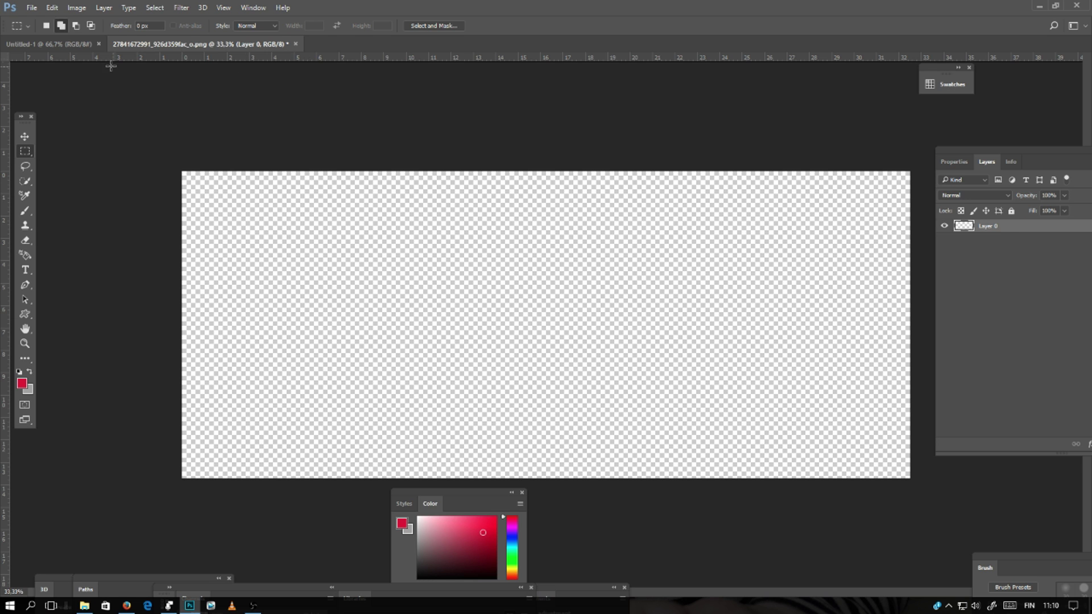
Paste the battlefield picture into the Untitled-1 document and scale it to about 70% so it covers the canvas.
left_click(67, 44)
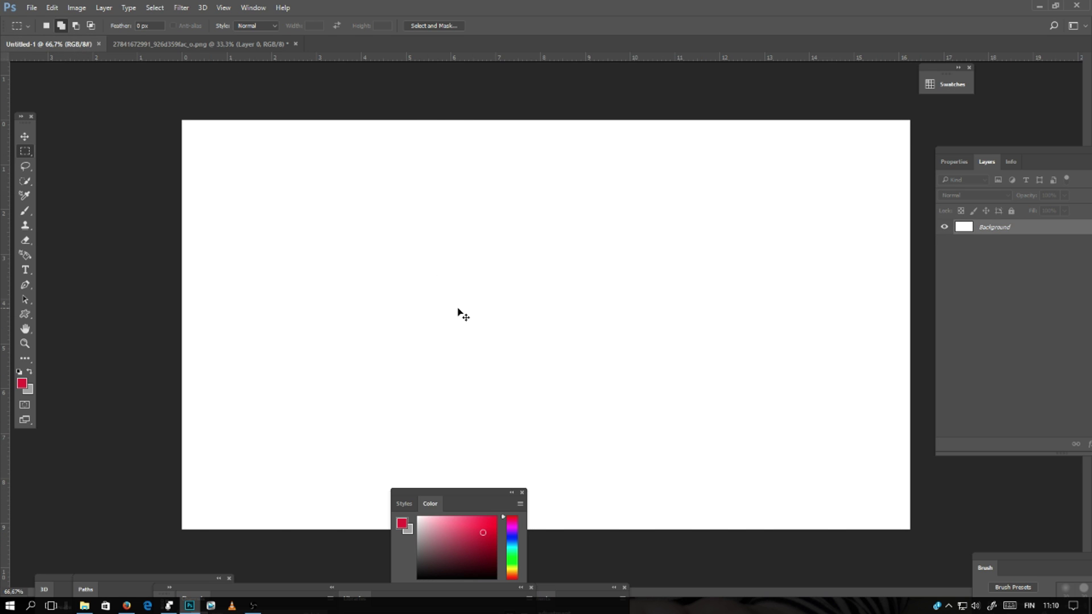
key("ctrl+v")
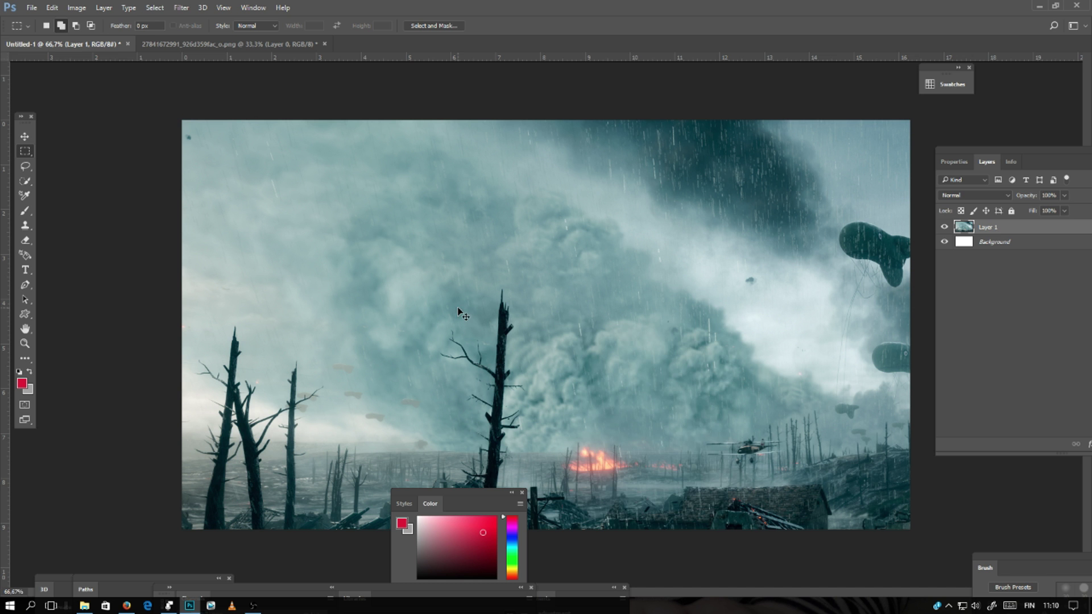
right_click(567, 320)
left_click(600, 432)
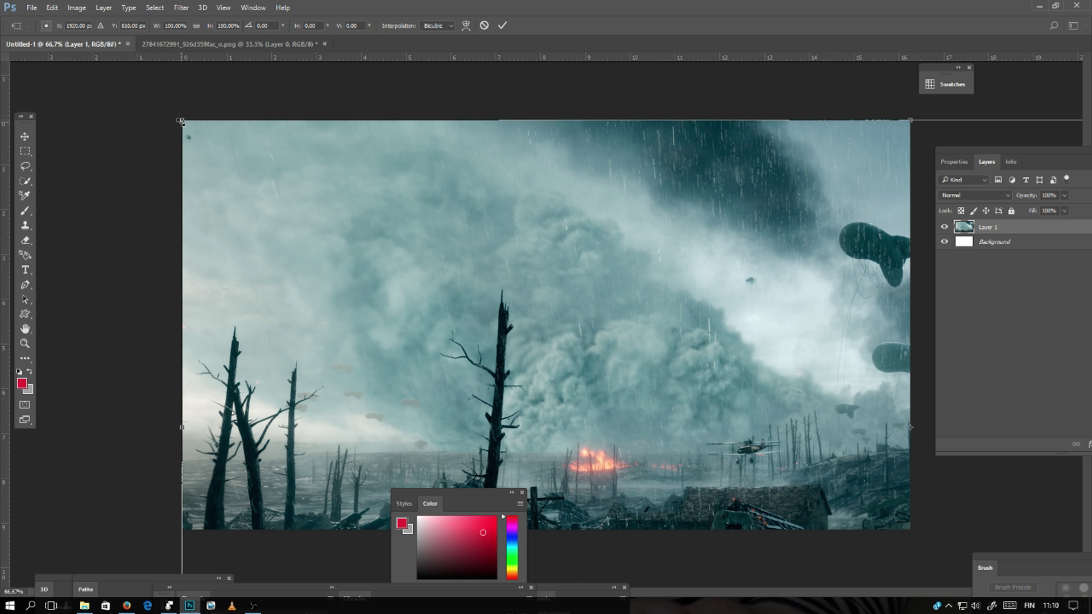
left_click_drag(180, 121, 614, 302)
left_click_drag(838, 434, 250, 250)
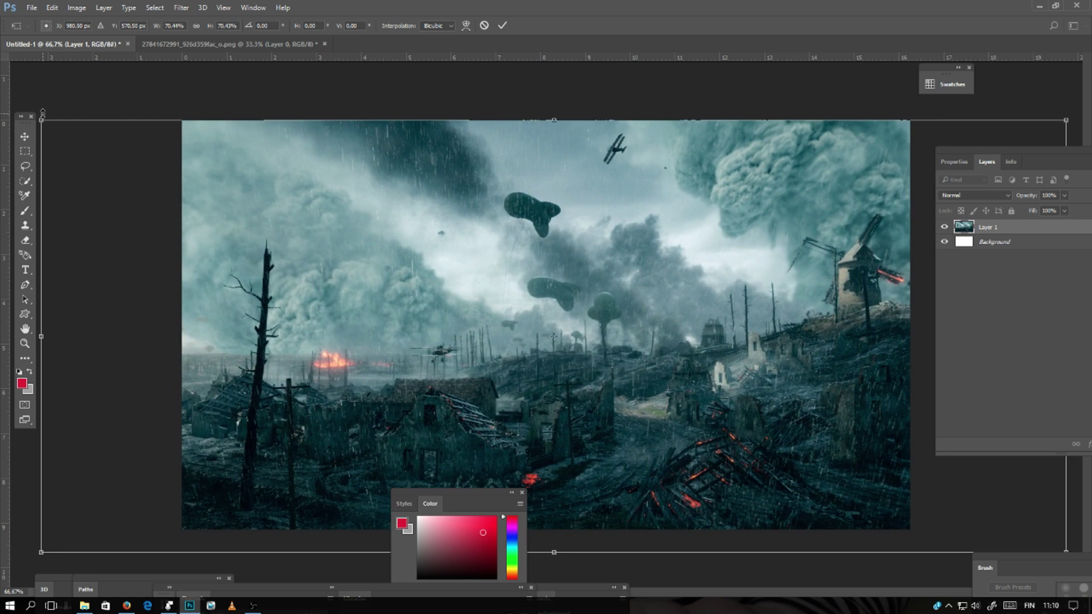
key("Return")
Lasso the ground below the sky, looping around the tall dead tree, the low balloons and the windmill.
key("l")
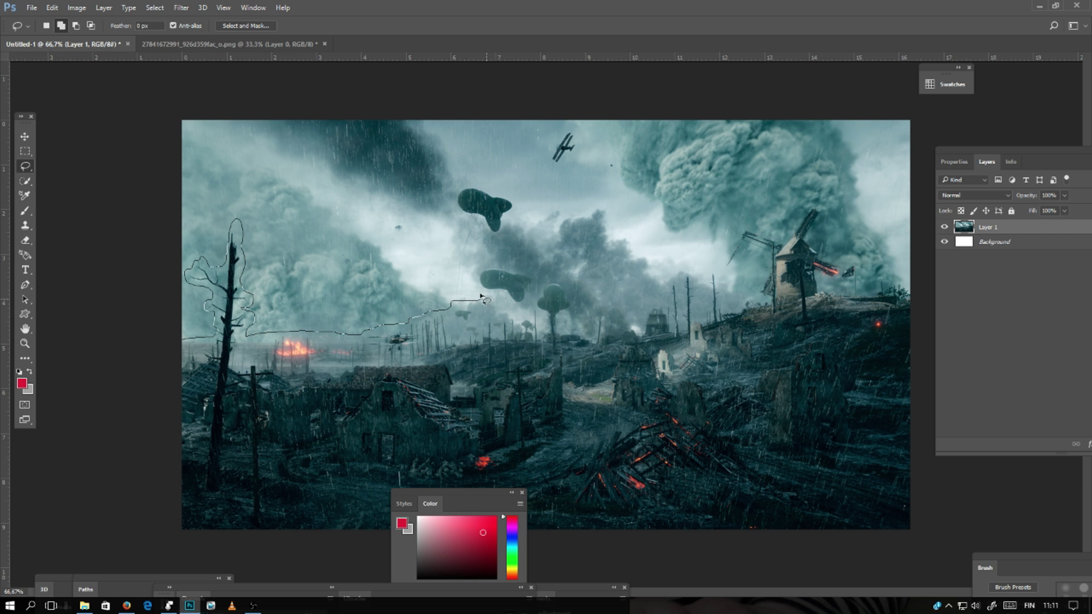
left_click_drag(541, 283, 575, 293)
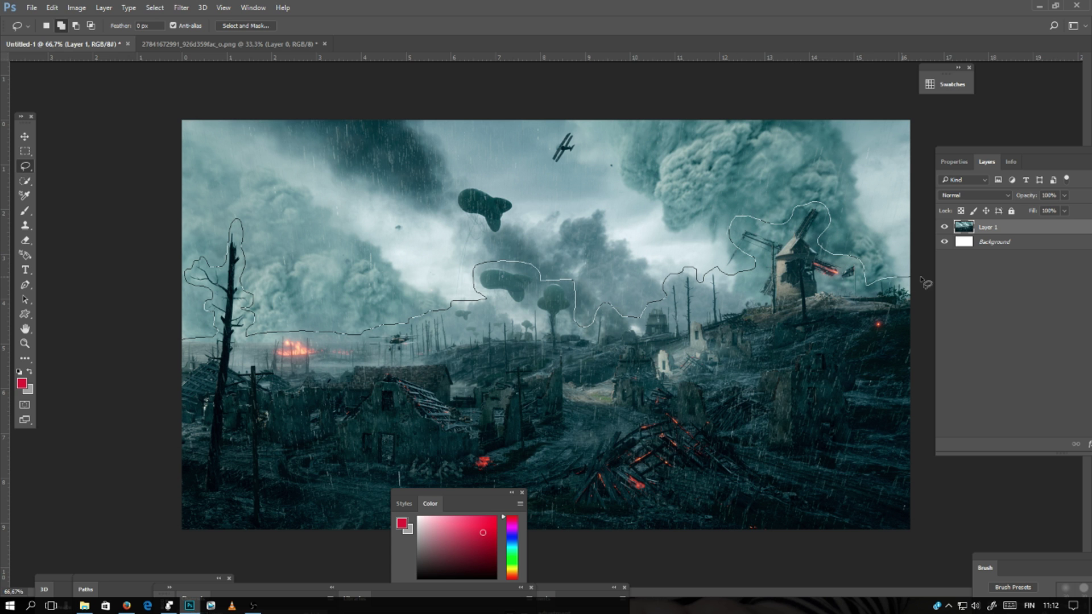
mouse_move(926, 282)
left_mouse_down()
mouse_move(931, 556)
mouse_move(725, 559)
mouse_move(150, 533)
mouse_move(146, 350)
left_mouse_up()
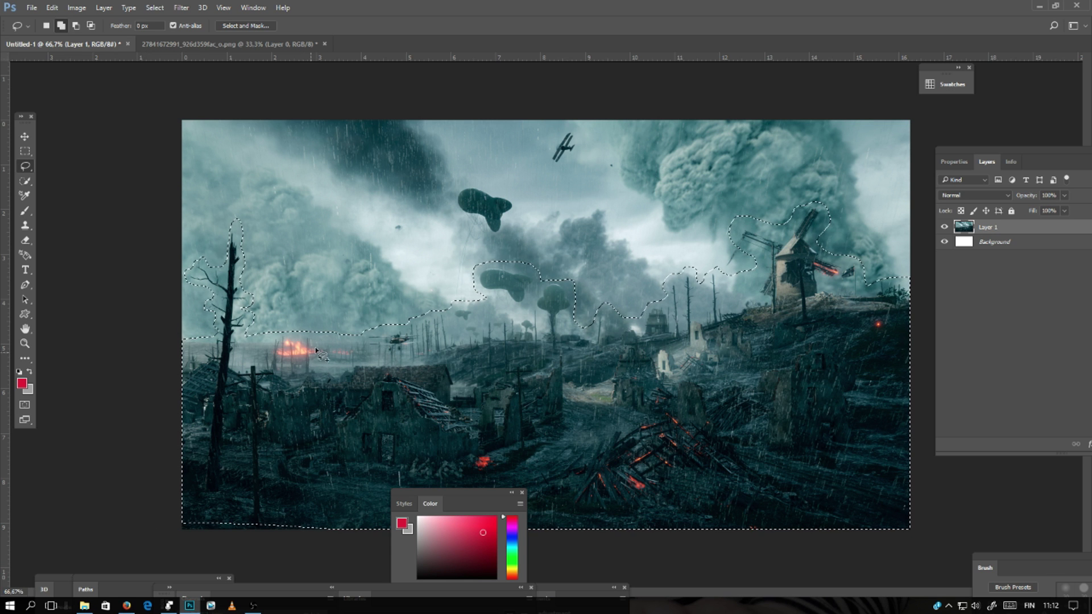
Enter Select and Mask and refine the selection edge around the tall dead tree with the Refine Edge Brush.
left_click(238, 27)
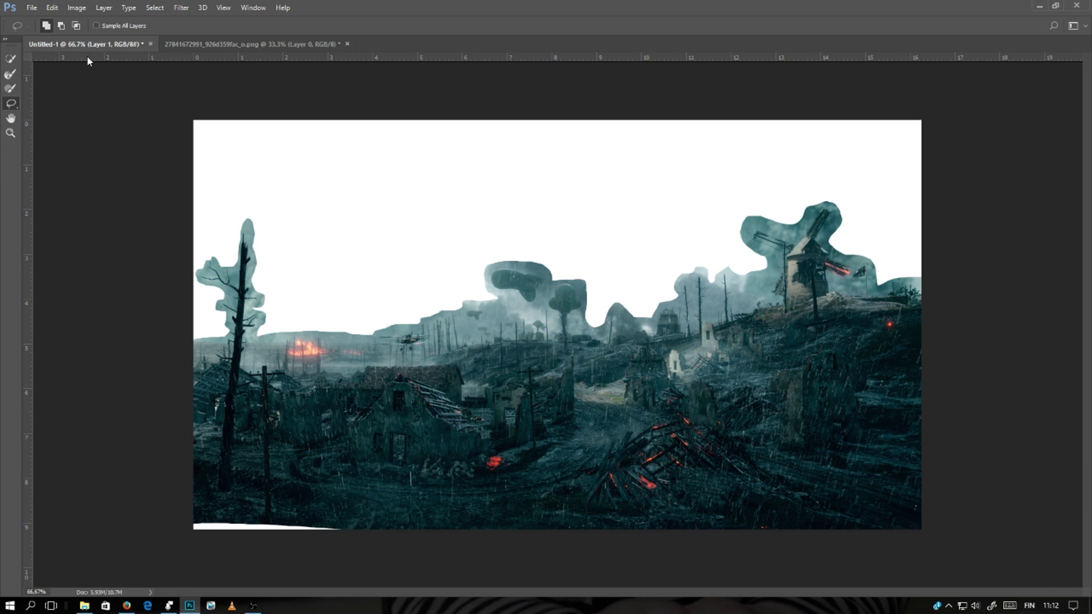
left_click(10, 75)
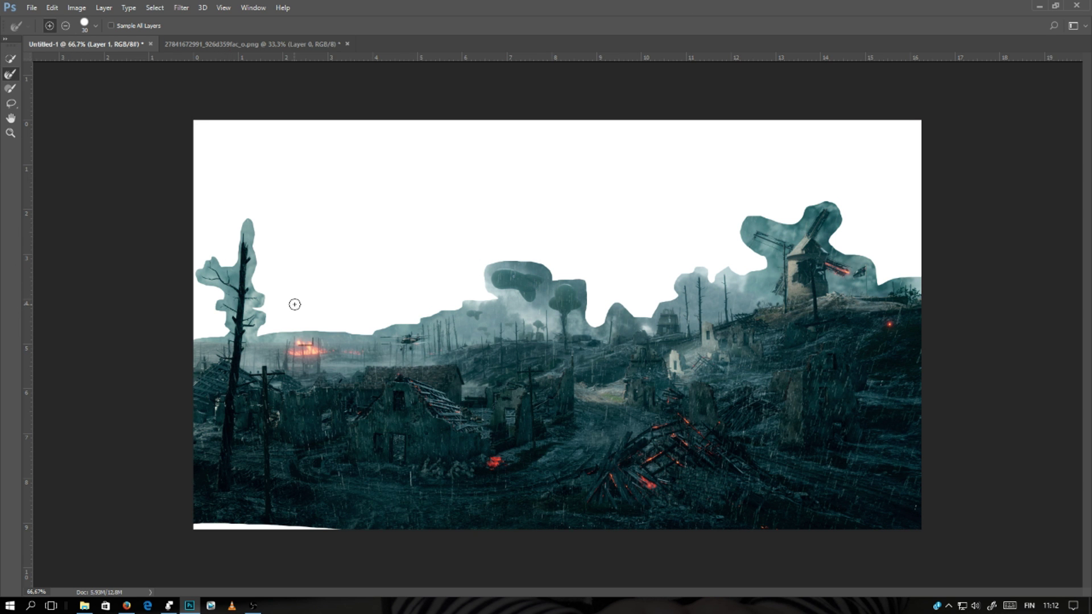
key("ctrl+plus")
key("ctrl+plus")
mouse_move(255, 263)
left_mouse_down()
mouse_move(265, 293)
mouse_move(694, 154)
left_mouse_up()
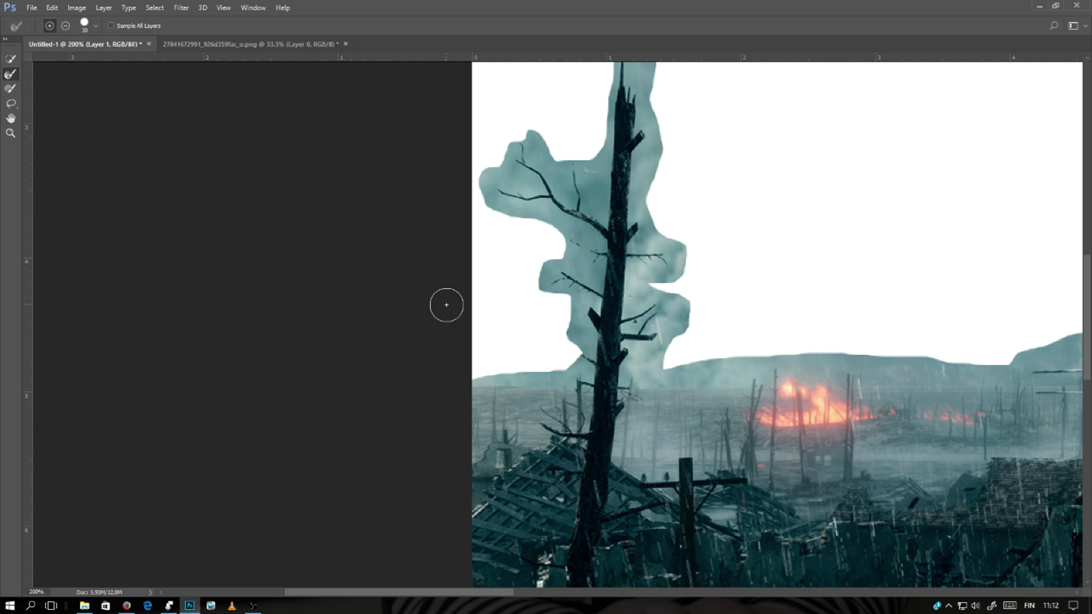
mouse_move(474, 377)
left_mouse_down()
mouse_move(564, 364)
mouse_move(533, 376)
mouse_move(573, 374)
mouse_move(562, 339)
mouse_move(578, 327)
mouse_move(575, 310)
mouse_move(538, 287)
mouse_move(549, 303)
mouse_move(550, 248)
mouse_move(585, 267)
mouse_move(554, 227)
mouse_move(584, 248)
mouse_move(467, 186)
mouse_move(482, 166)
mouse_move(514, 176)
mouse_move(542, 142)
mouse_move(567, 197)
mouse_move(584, 159)
mouse_move(596, 178)
mouse_move(594, 116)
mouse_move(490, 140)
mouse_move(597, 367)
mouse_move(686, 304)
mouse_move(633, 368)
mouse_move(685, 359)
mouse_move(645, 288)
mouse_move(645, 272)
mouse_move(679, 272)
mouse_move(650, 233)
mouse_move(659, 106)
mouse_move(702, 287)
mouse_move(690, 216)
mouse_move(638, 349)
left_mouse_up()
mouse_move(615, 266)
left_mouse_down()
mouse_move(560, 185)
mouse_move(604, 248)
mouse_move(544, 238)
mouse_move(529, 331)
mouse_move(523, 246)
mouse_move(549, 230)
mouse_move(534, 352)
mouse_move(533, 308)
mouse_move(497, 379)
mouse_move(451, 312)
mouse_move(534, 377)
mouse_move(538, 491)
mouse_move(514, 458)
mouse_move(532, 440)
mouse_move(520, 537)
mouse_move(618, 475)
mouse_move(636, 479)
mouse_move(606, 537)
mouse_move(623, 506)
mouse_move(621, 541)
left_mouse_up()
Refine the selection edge along the misty horizon and around the low balloons.
key("ctrl+minus")
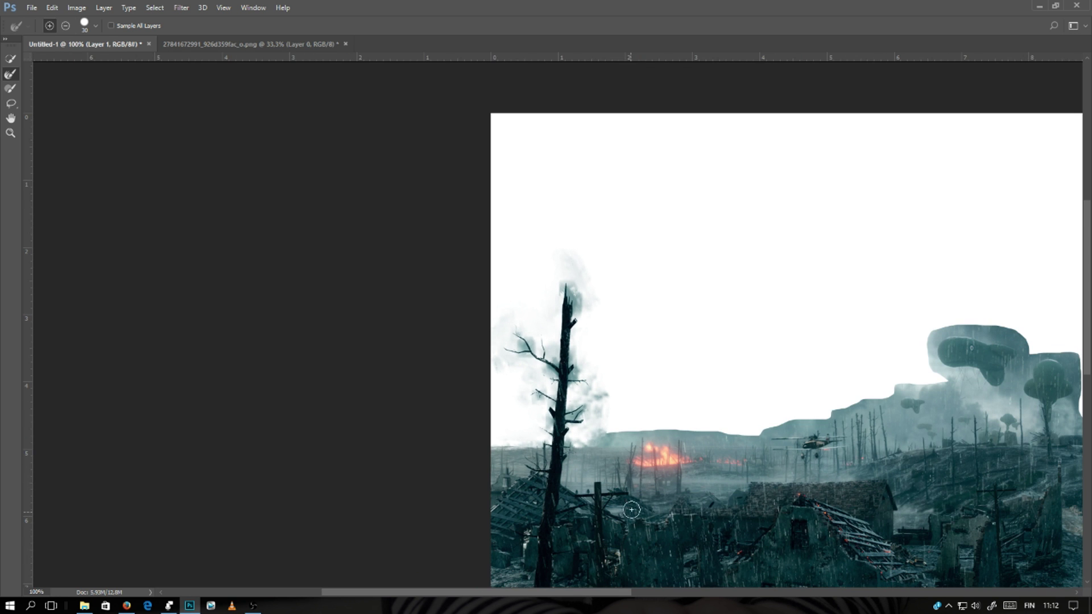
mouse_move(674, 432)
left_mouse_down()
mouse_move(622, 434)
mouse_move(710, 433)
mouse_move(762, 451)
mouse_move(725, 444)
mouse_move(957, 381)
mouse_move(877, 398)
mouse_move(910, 384)
mouse_move(954, 398)
mouse_move(923, 390)
mouse_move(932, 386)
mouse_move(931, 339)
mouse_move(997, 337)
mouse_move(993, 328)
mouse_move(931, 333)
mouse_move(909, 396)
mouse_move(920, 397)
mouse_move(647, 342)
mouse_move(516, 374)
left_mouse_up()
mouse_move(635, 418)
left_mouse_down()
mouse_move(672, 406)
mouse_move(695, 428)
mouse_move(698, 478)
mouse_move(720, 487)
mouse_move(719, 460)
mouse_move(743, 444)
mouse_move(745, 477)
mouse_move(756, 457)
mouse_move(741, 474)
mouse_move(757, 464)
mouse_move(782, 473)
mouse_move(758, 470)
mouse_move(827, 440)
mouse_move(826, 413)
mouse_move(828, 440)
mouse_move(818, 427)
mouse_move(751, 459)
mouse_move(722, 452)
mouse_move(678, 478)
mouse_move(827, 423)
mouse_move(850, 396)
mouse_move(877, 443)
mouse_move(891, 392)
mouse_move(863, 387)
mouse_move(854, 395)
mouse_move(954, 404)
mouse_move(927, 353)
mouse_move(978, 375)
mouse_move(922, 433)
mouse_move(952, 432)
mouse_move(934, 351)
left_mouse_up()
Refine the selection edge around the windmill, touch up the remaining horizon, and apply the refined selection.
mouse_move(825, 276)
left_mouse_down()
mouse_move(567, 336)
mouse_move(336, 238)
left_mouse_up()
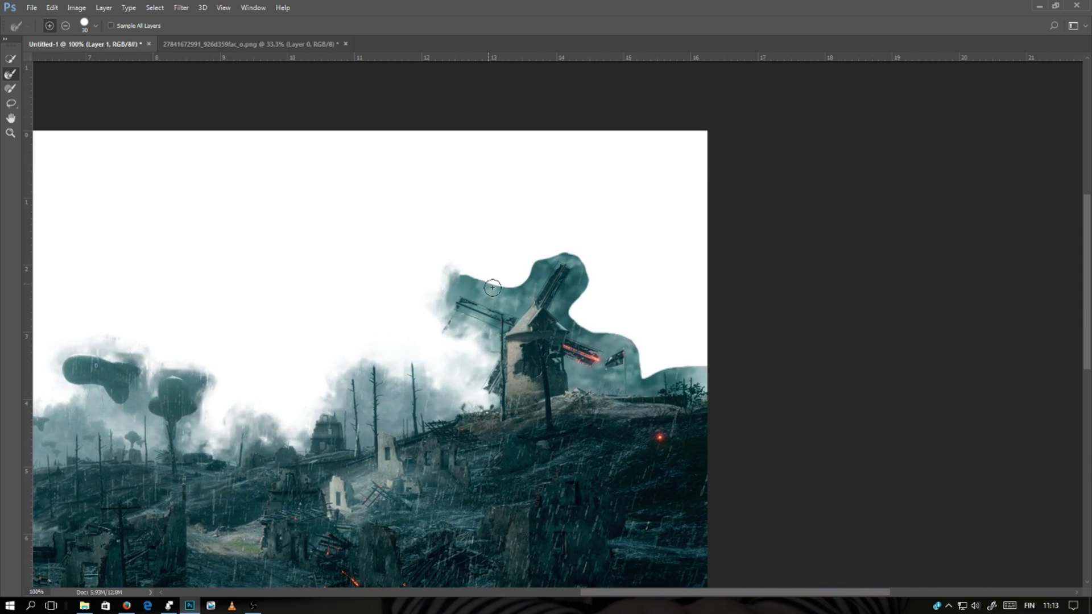
mouse_move(455, 295)
left_mouse_down()
mouse_move(563, 250)
mouse_move(584, 263)
mouse_move(585, 306)
mouse_move(682, 376)
mouse_move(634, 381)
left_mouse_up()
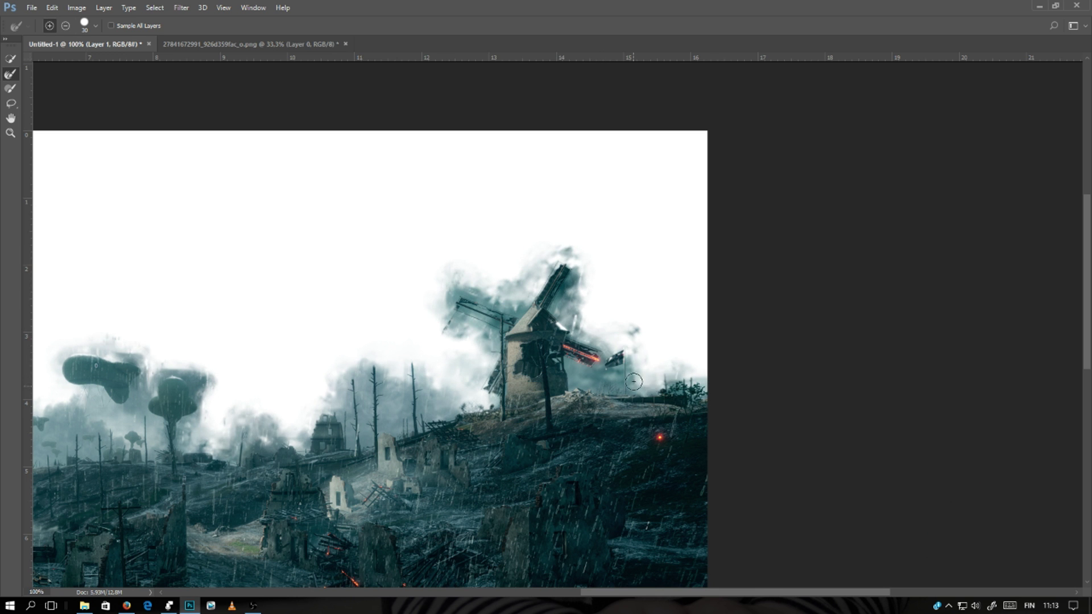
left_click(10, 59)
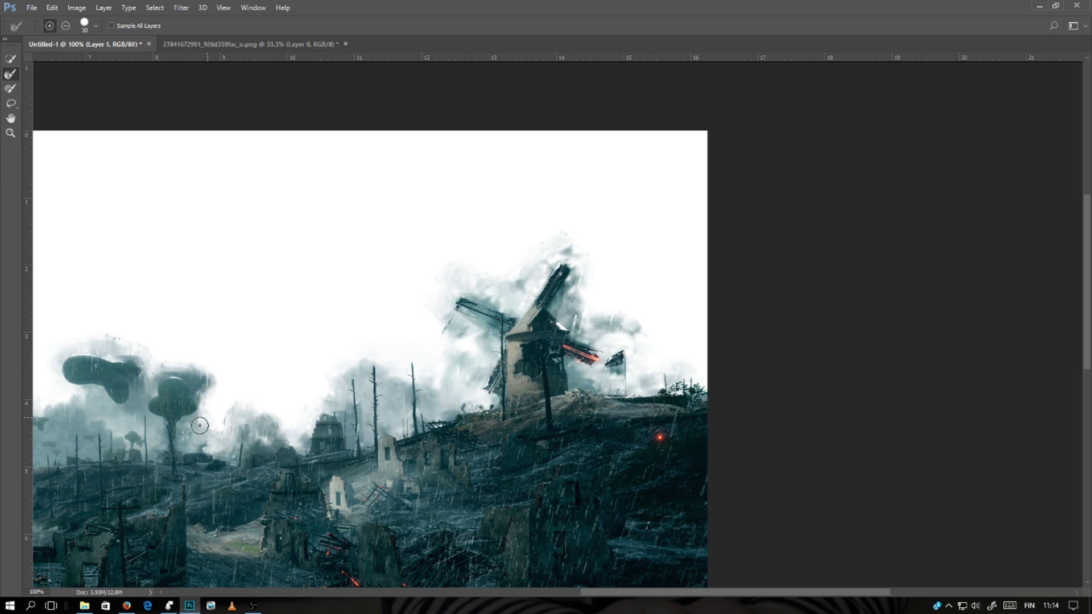
left_click_drag(199, 302, 599, 273)
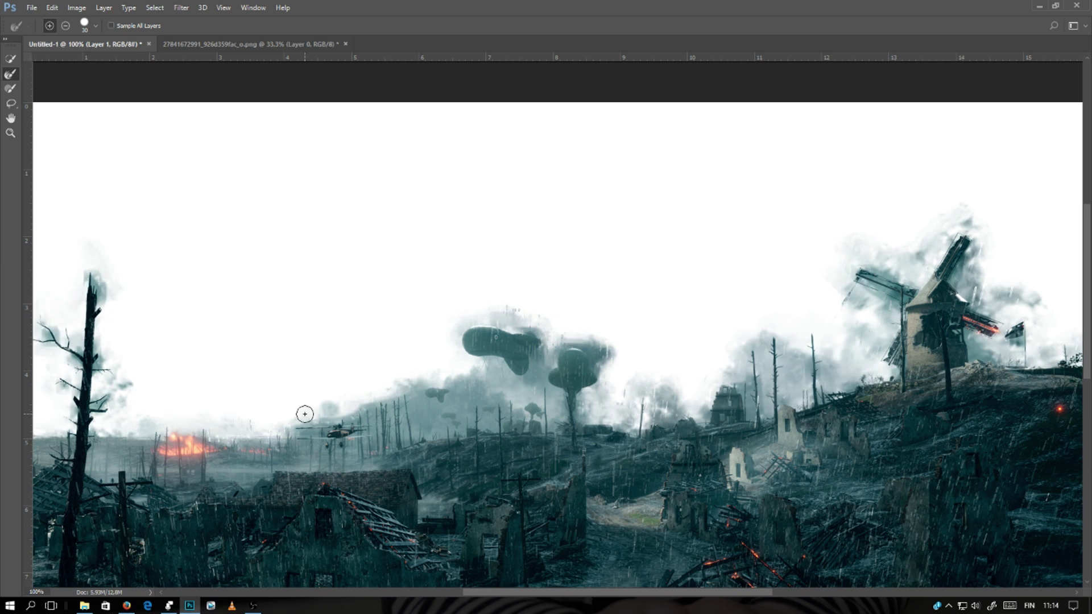
left_click_drag(615, 371, 655, 421)
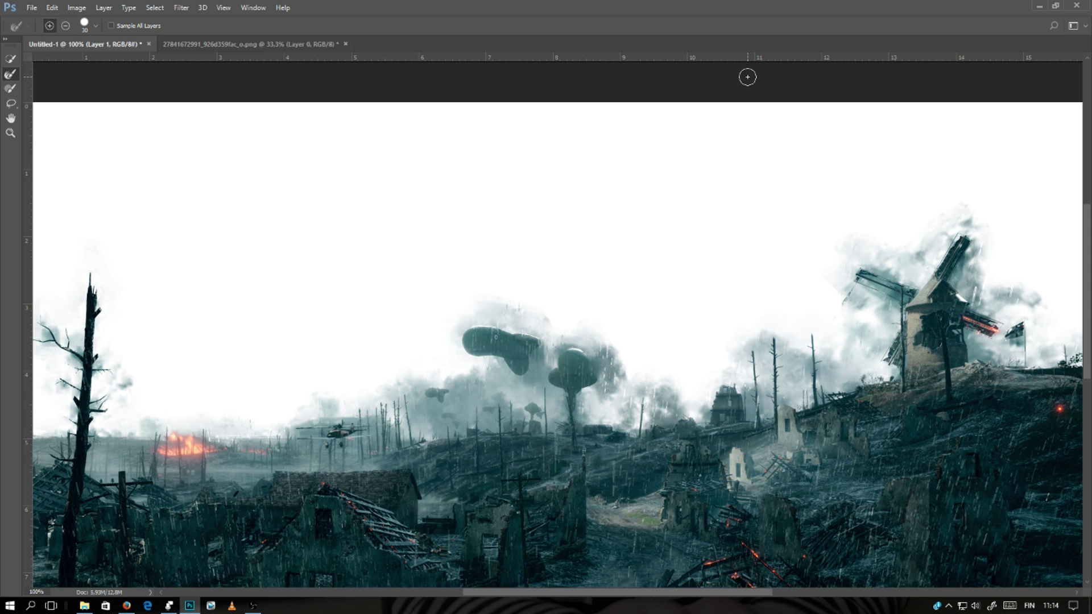
key("Return")
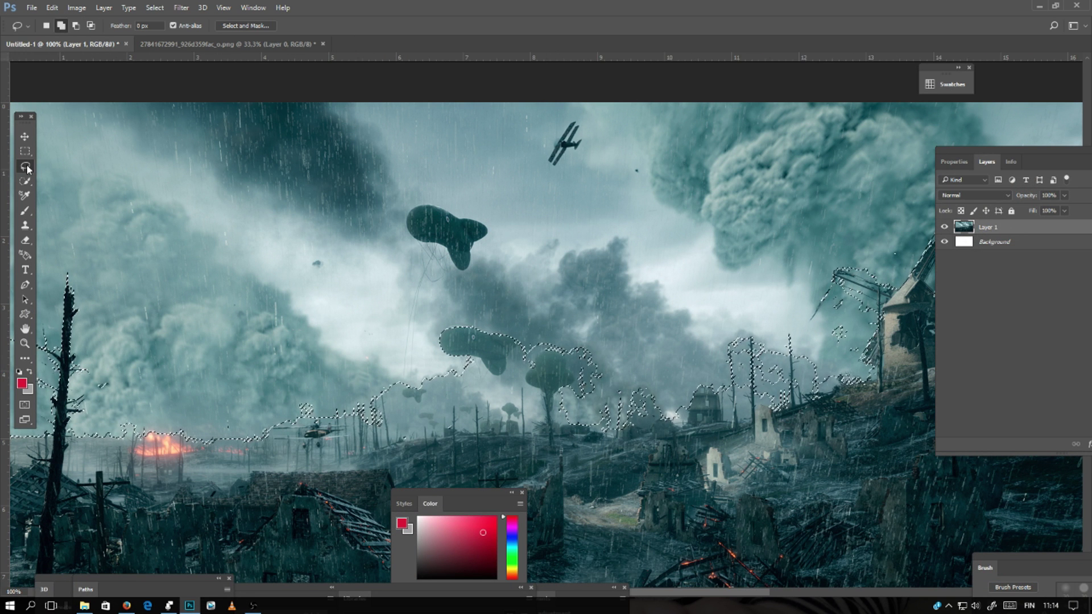
Copy the selected ground to a new layer and hide Layer 1.
right_click(518, 380)
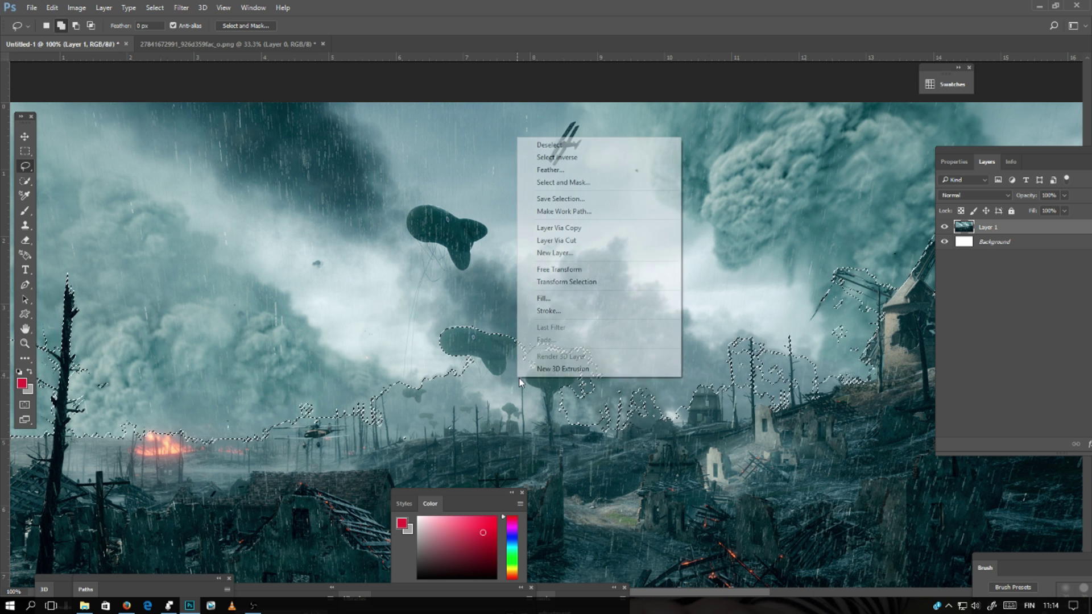
left_click(540, 229)
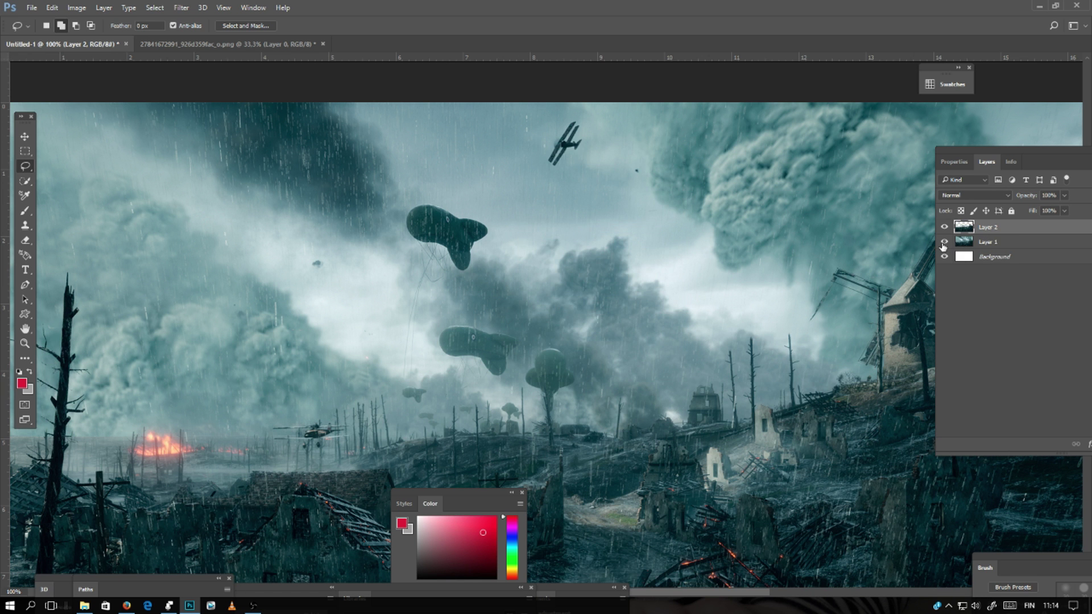
left_click(944, 242)
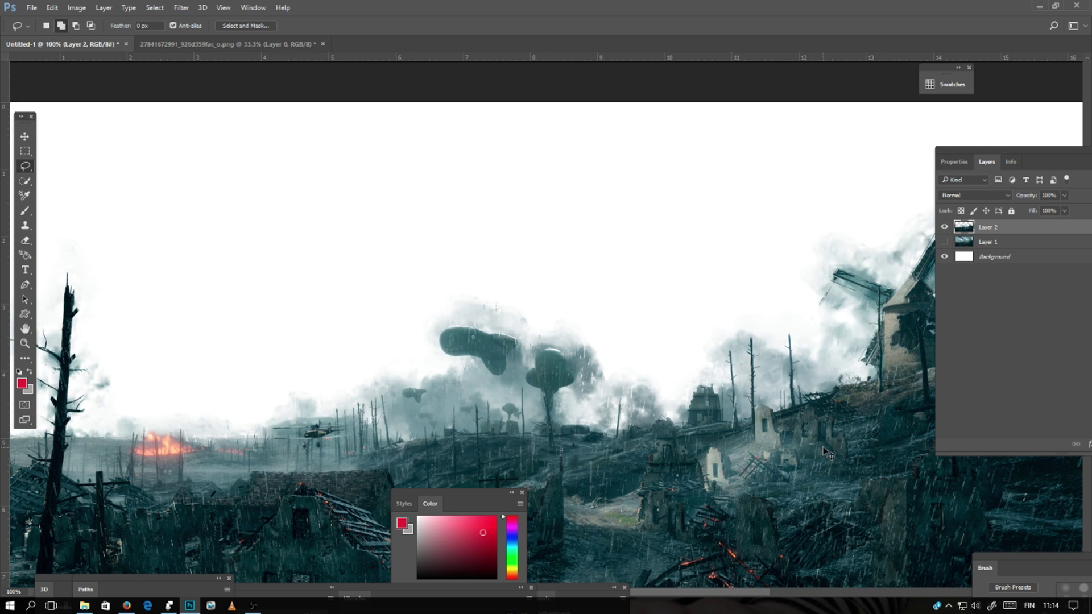
Lasso the white gap at the ground's lower-left edge, fill it with Content-Aware at 100% opacity with Color Adaptation, and deselect.
key("ctrl+minus")
key("ctrl+minus")
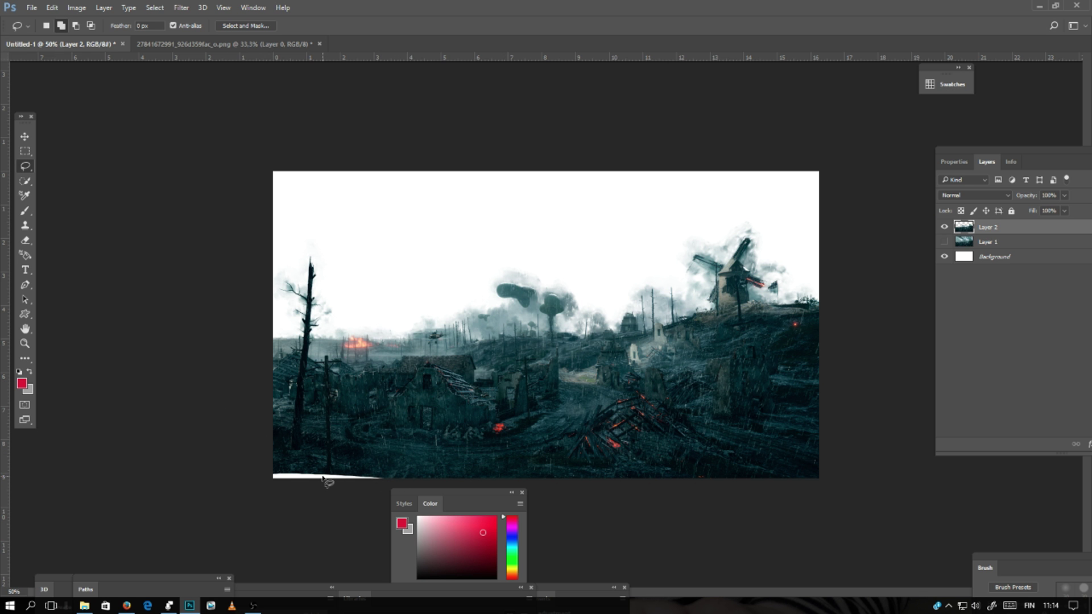
key("ctrl+plus")
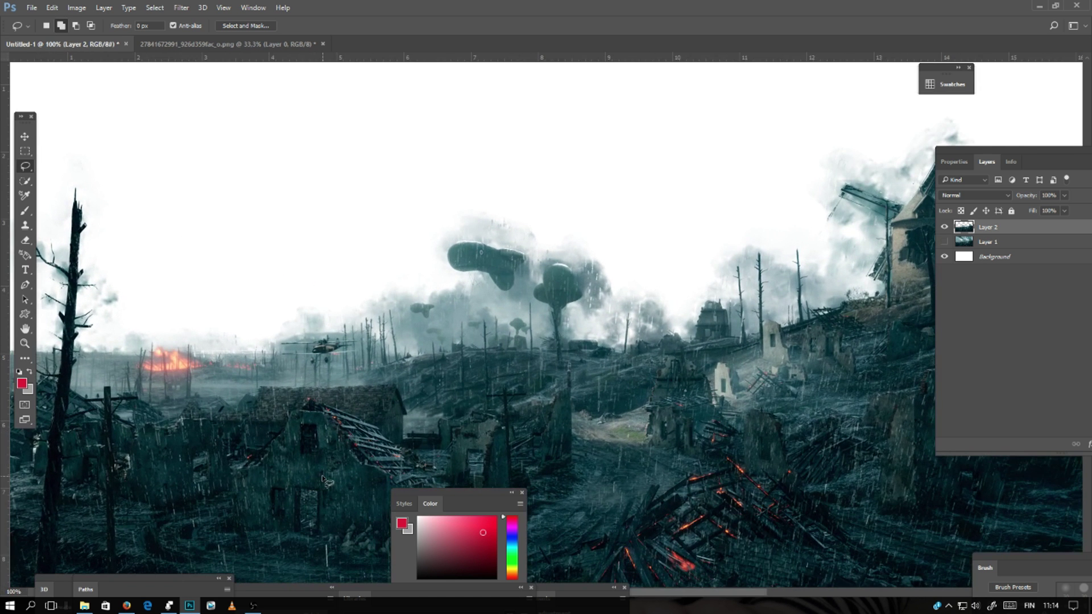
left_click_drag(192, 511, 471, 246)
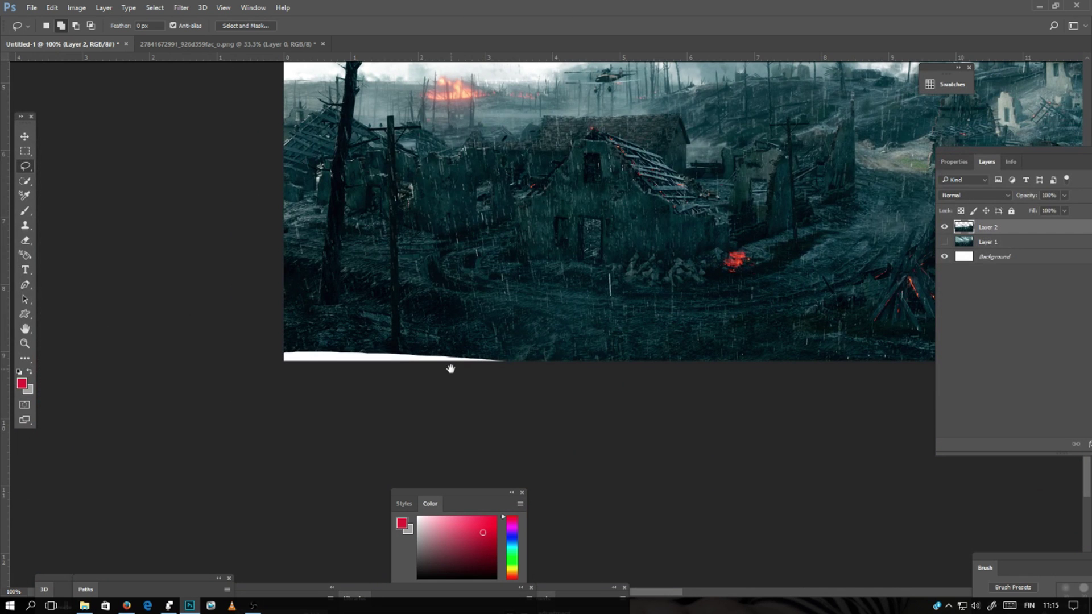
key("ctrl+plus")
left_click_drag(455, 372, 514, 365)
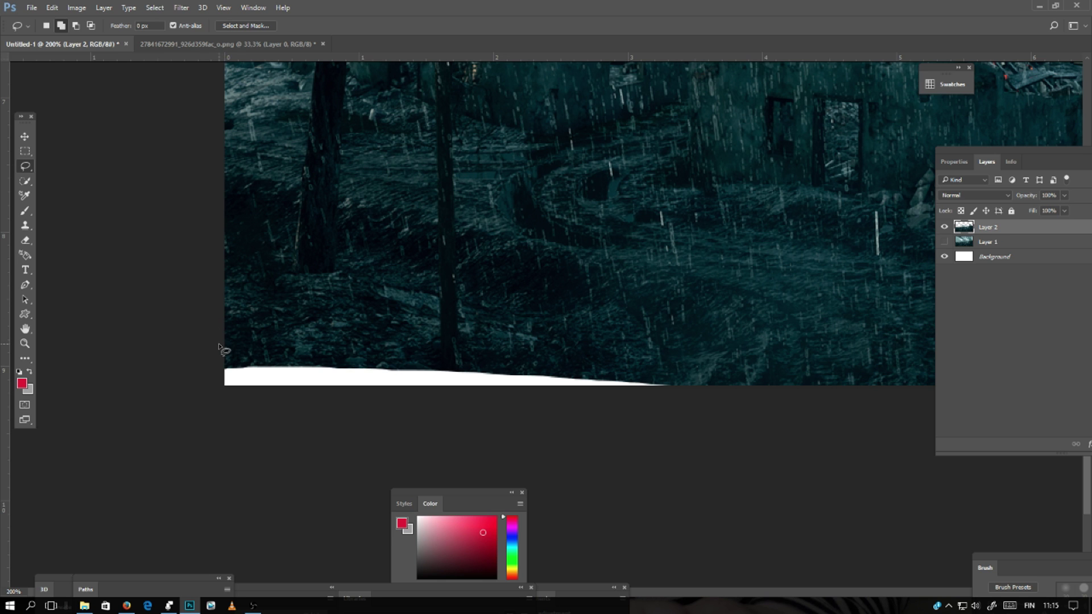
mouse_move(217, 341)
left_mouse_down()
mouse_move(473, 322)
mouse_move(674, 344)
mouse_move(721, 390)
mouse_move(680, 427)
mouse_move(178, 453)
left_mouse_up()
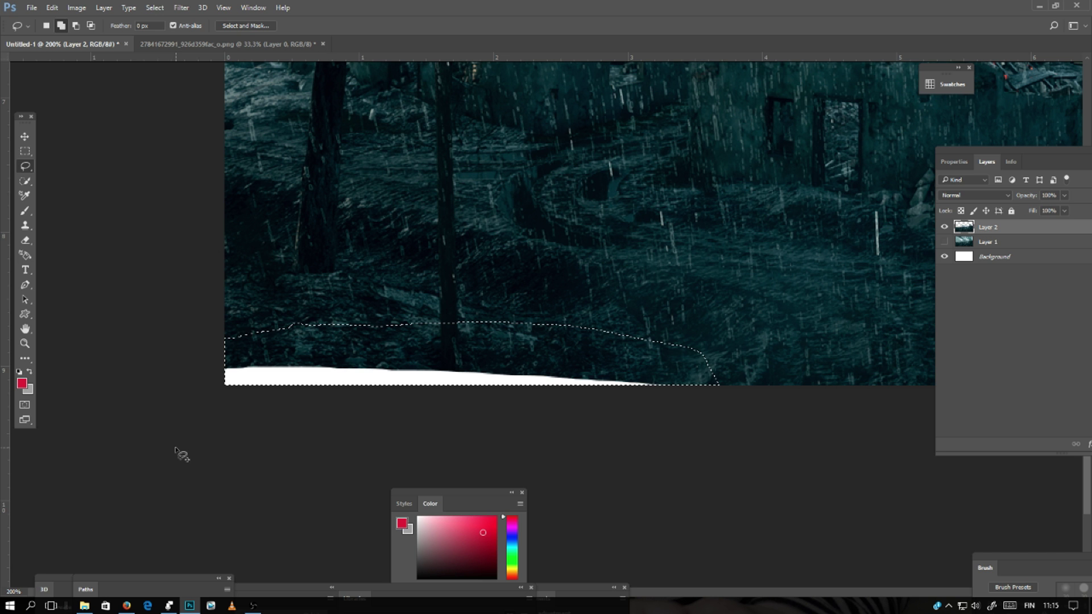
right_click(363, 364)
left_click(402, 290)
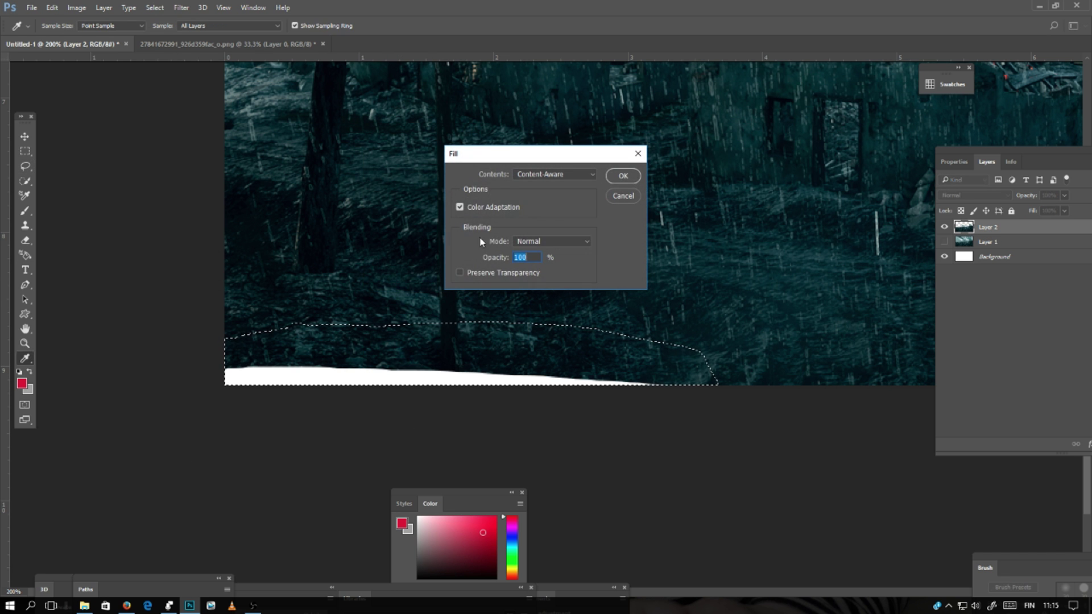
left_click(625, 176)
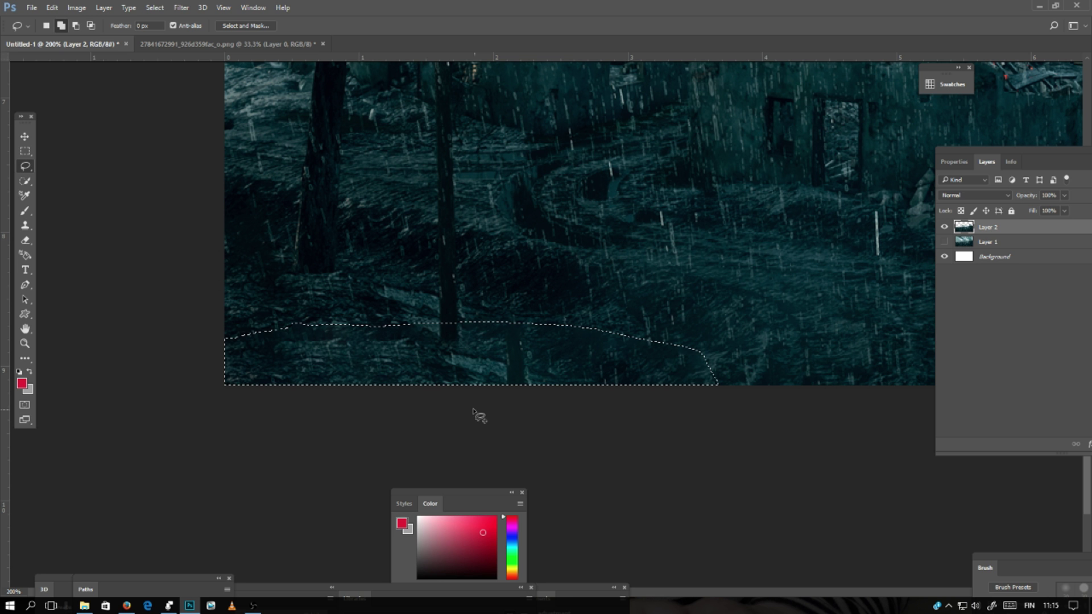
key("ctrl+d")
Open the star-wars-battlefront-death-star-dlc-wallpaper-4 image with the Adobe RGB (1998) working profile.
key("ctrl+0")
key("ctrl+o")
double_click(279, 80)
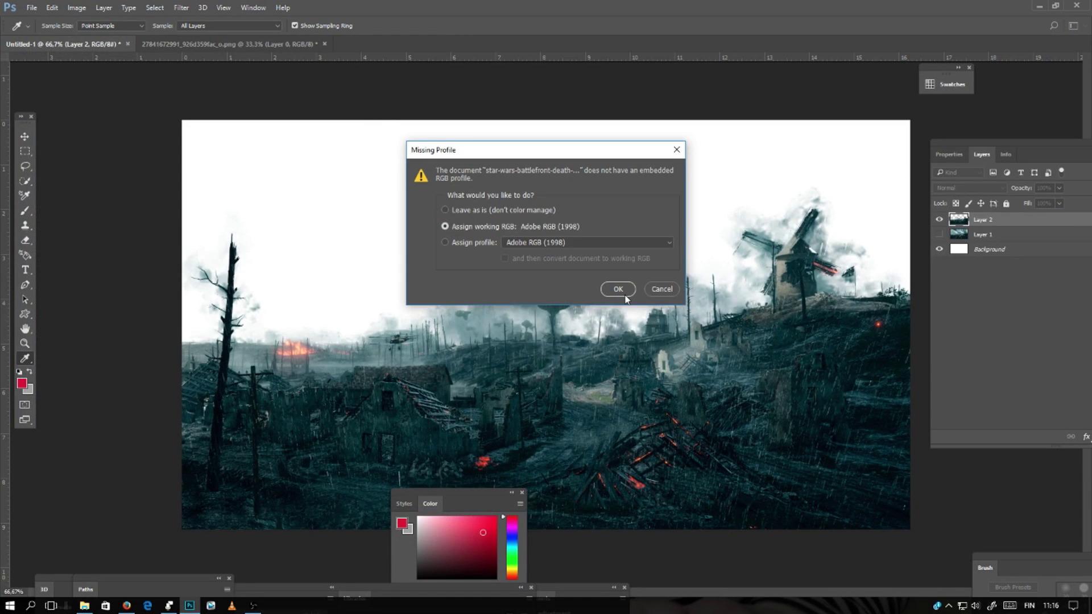
left_click(617, 289)
key("j")
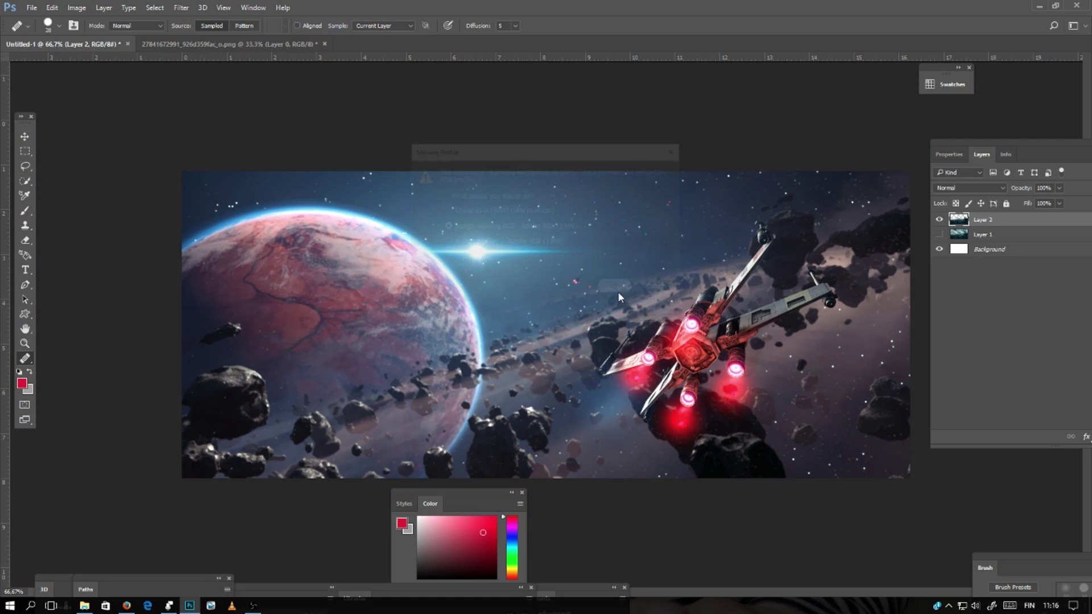
Bring the entire Star Wars space image into Untitled-1 as a new layer and place it directly below Layer 2.
key("m")
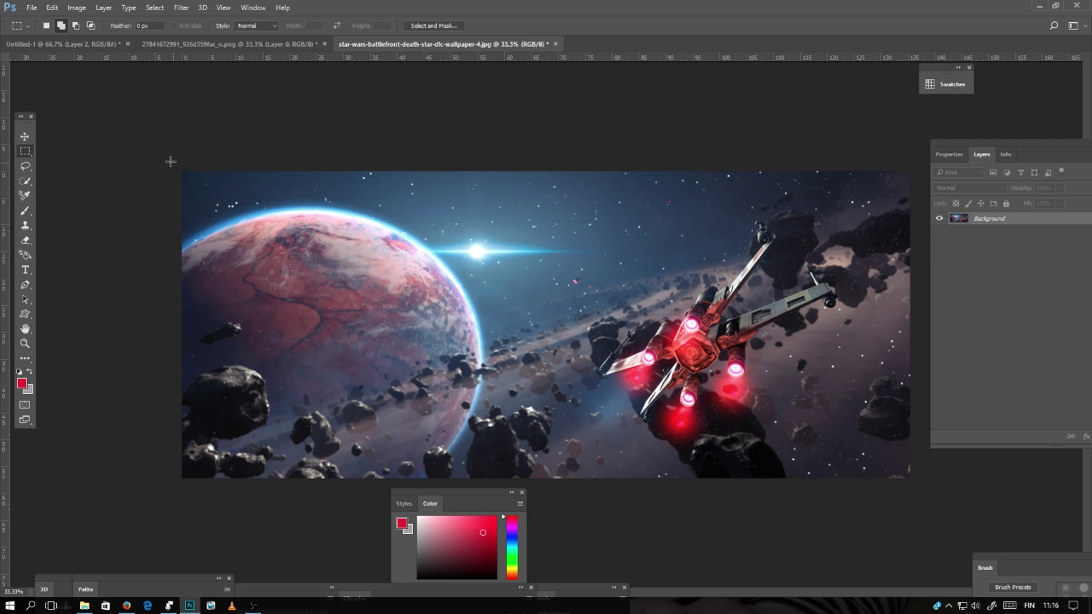
left_click_drag(169, 161, 967, 574)
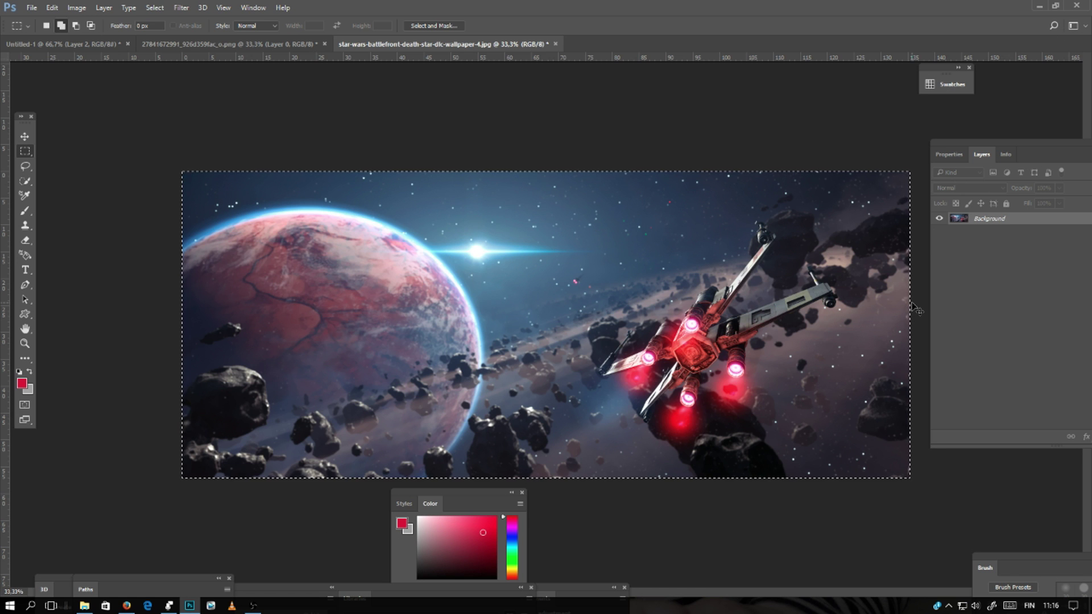
key("ctrl+x")
left_click(113, 45)
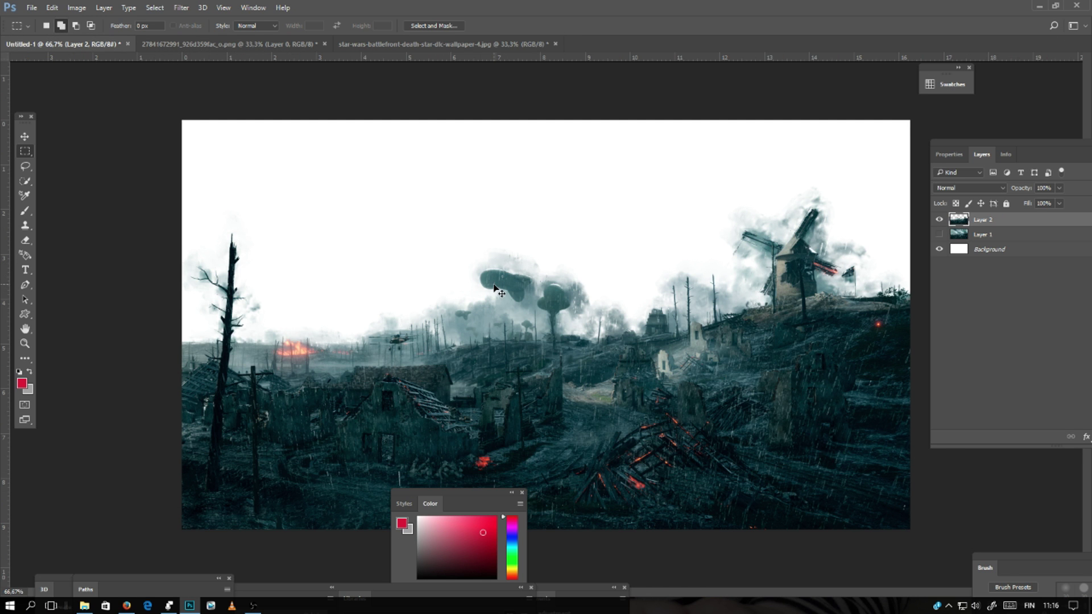
key("ctrl+v")
left_click_drag(982, 225, 996, 242)
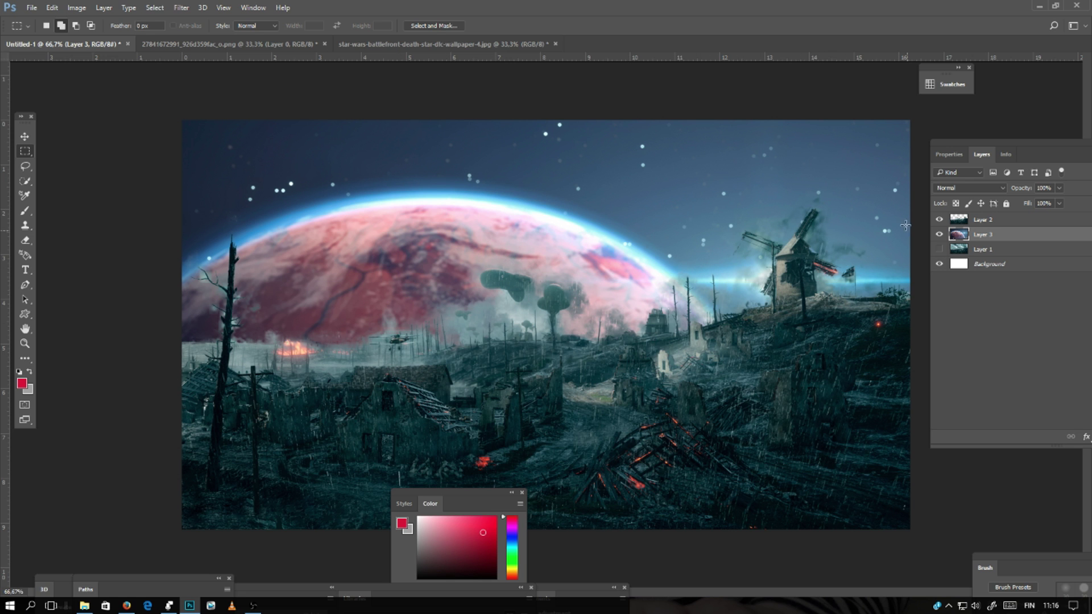
Scale the space layer proportionally to about 81% with Free Transform and shift it over the canvas.
right_click(384, 275)
left_click(402, 384)
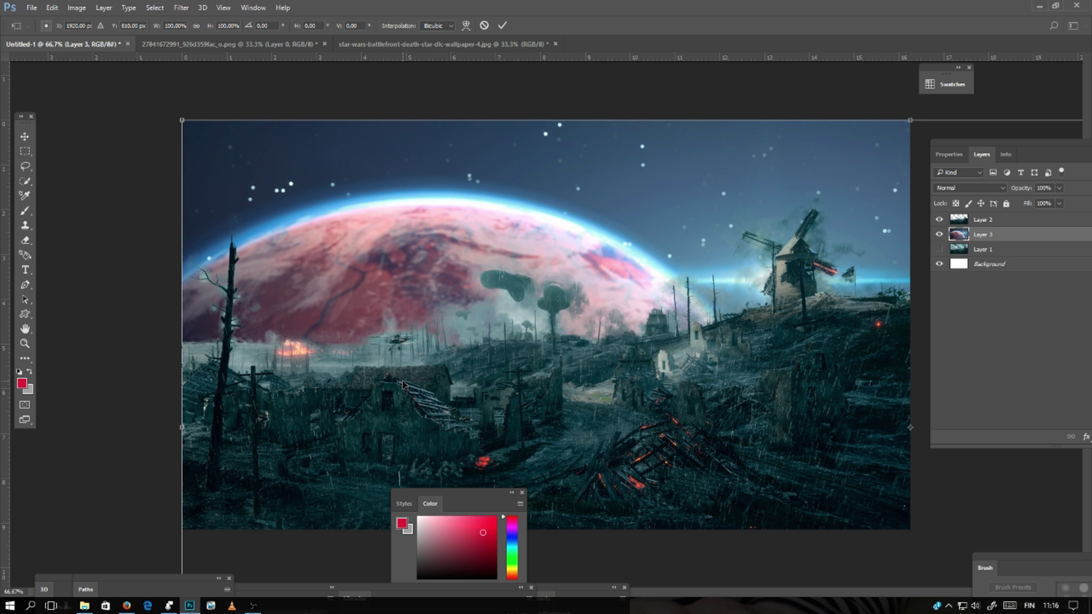
key("ctrl+minus")
key("ctrl+minus")
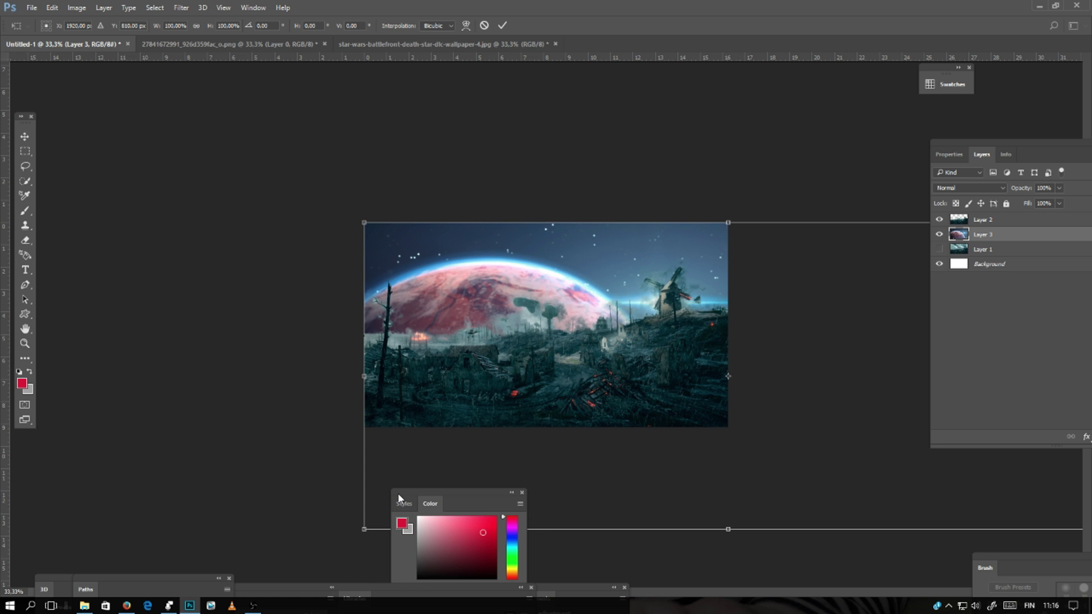
left_click_drag(398, 498, 57, 508)
left_click_drag(364, 530, 520, 500)
left_click_drag(884, 409, 609, 342)
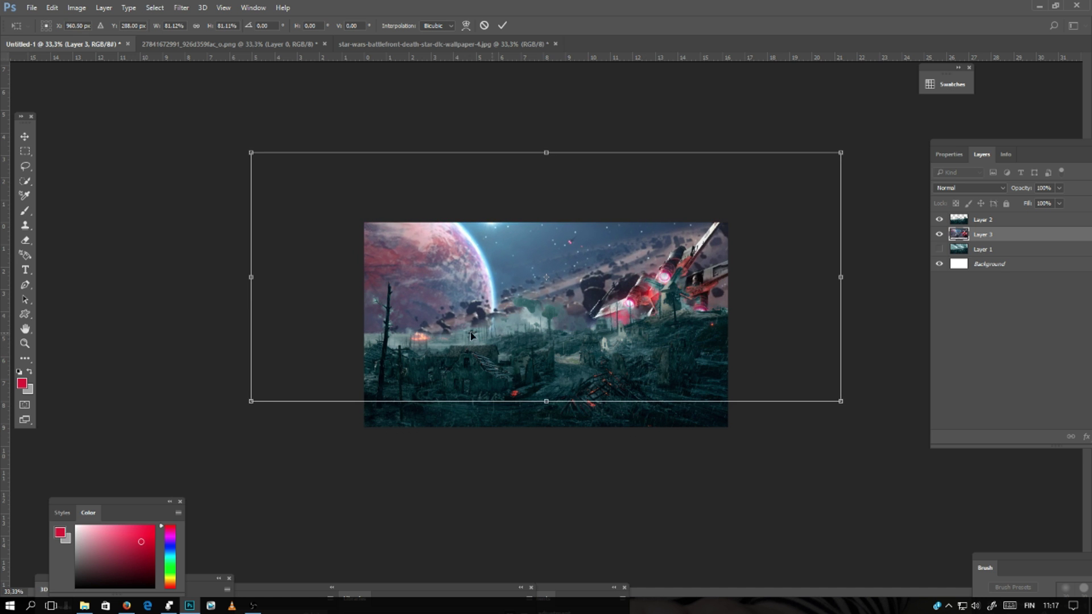
Position the space layer so the planet rises behind the horizon, rotate it 2.42°, and apply the transform.
left_click_drag(555, 302, 591, 358)
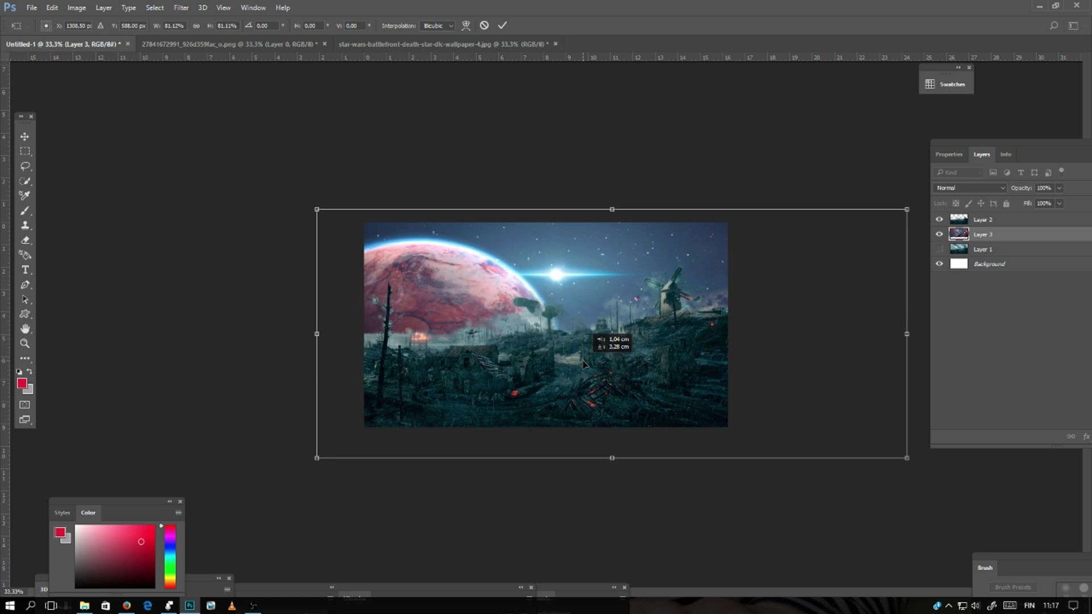
left_click_drag(556, 206, 569, 196)
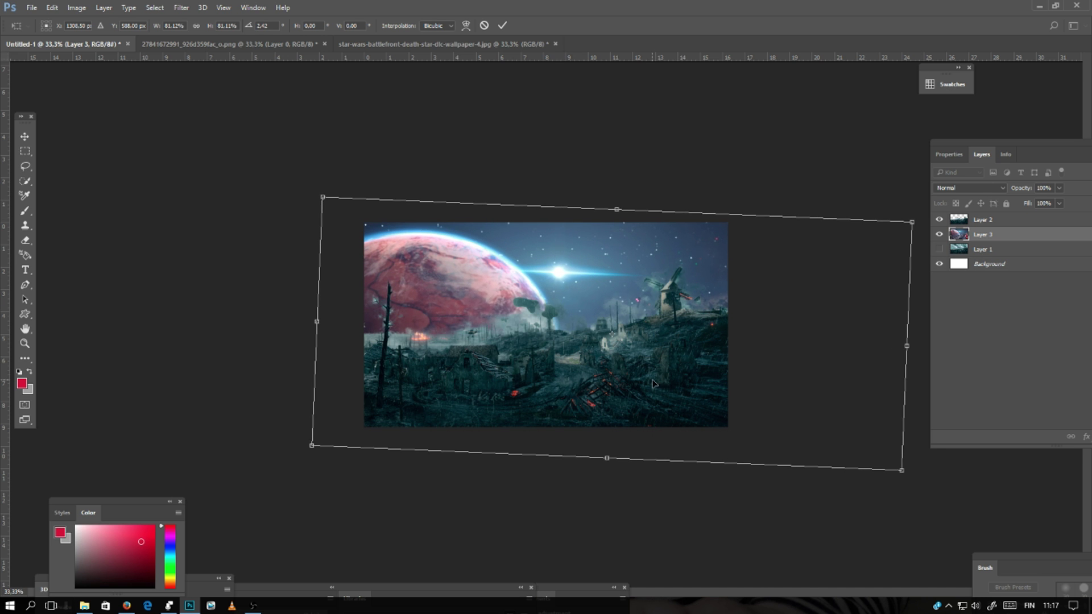
left_click_drag(652, 384, 681, 382)
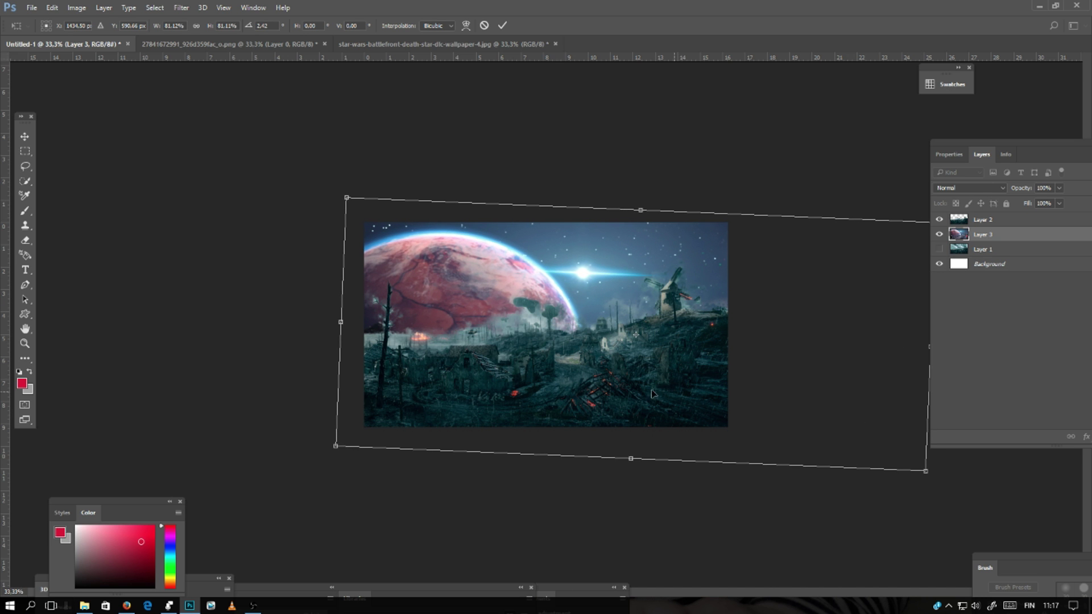
key("Return")
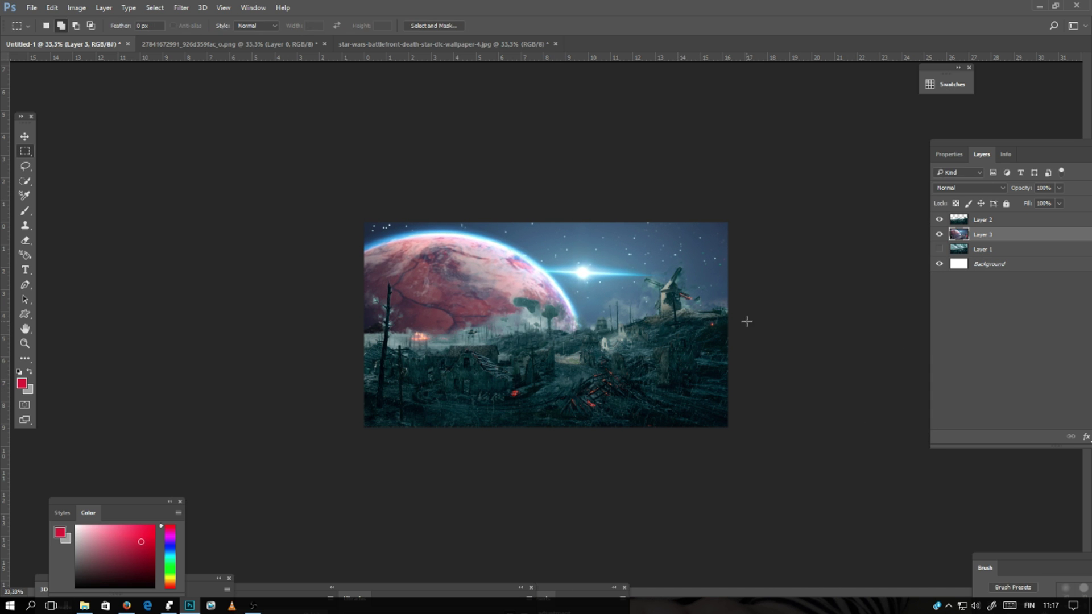
Add a layer mask to Layer 2 and make the mask the active painting target.
key("ctrl+1")
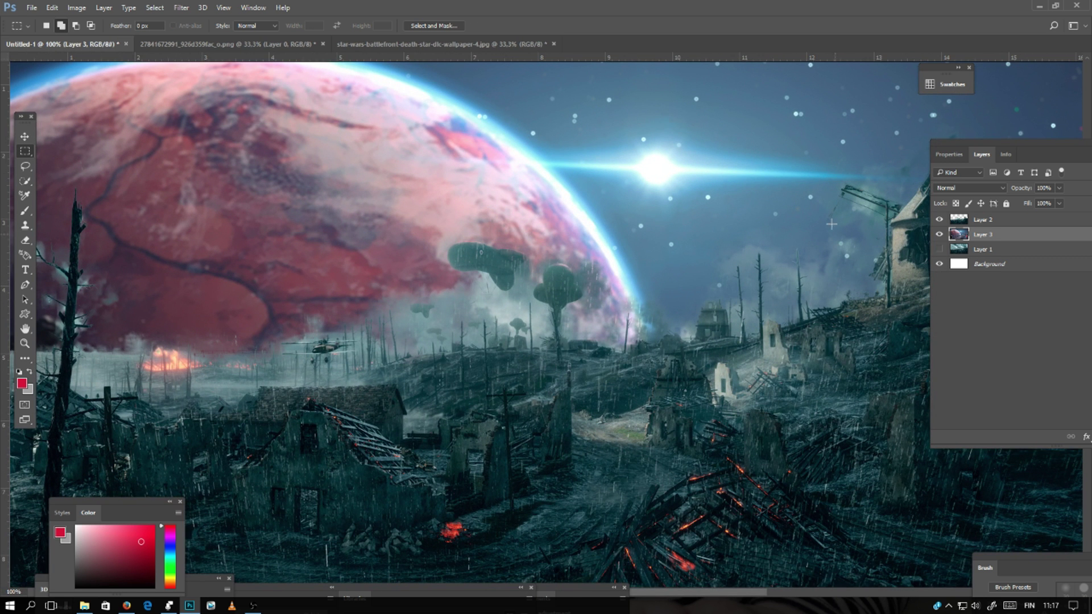
left_click(942, 222)
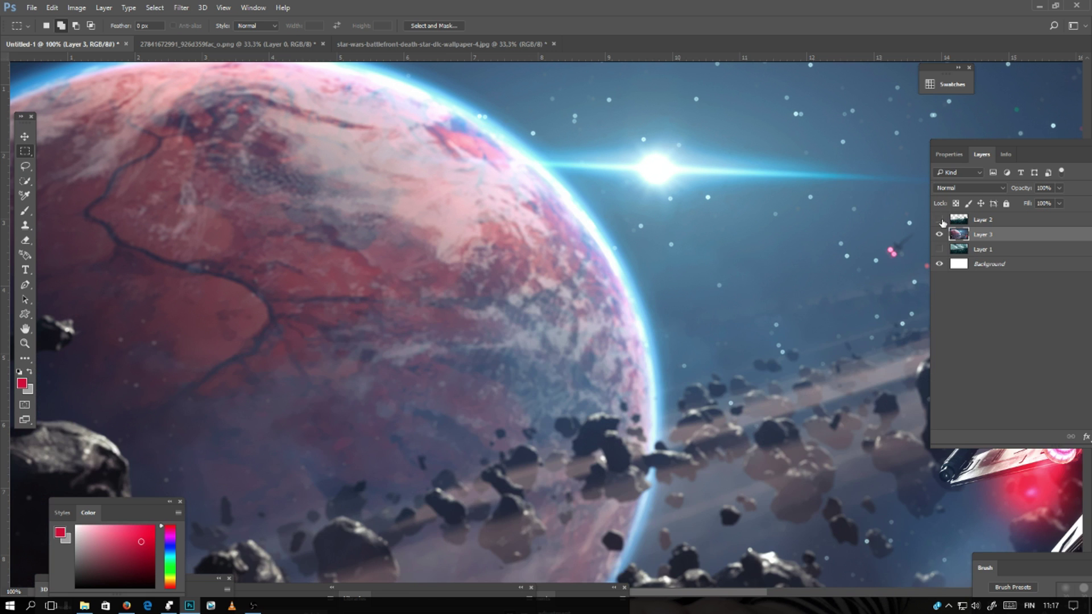
left_click(943, 222)
left_click(960, 222)
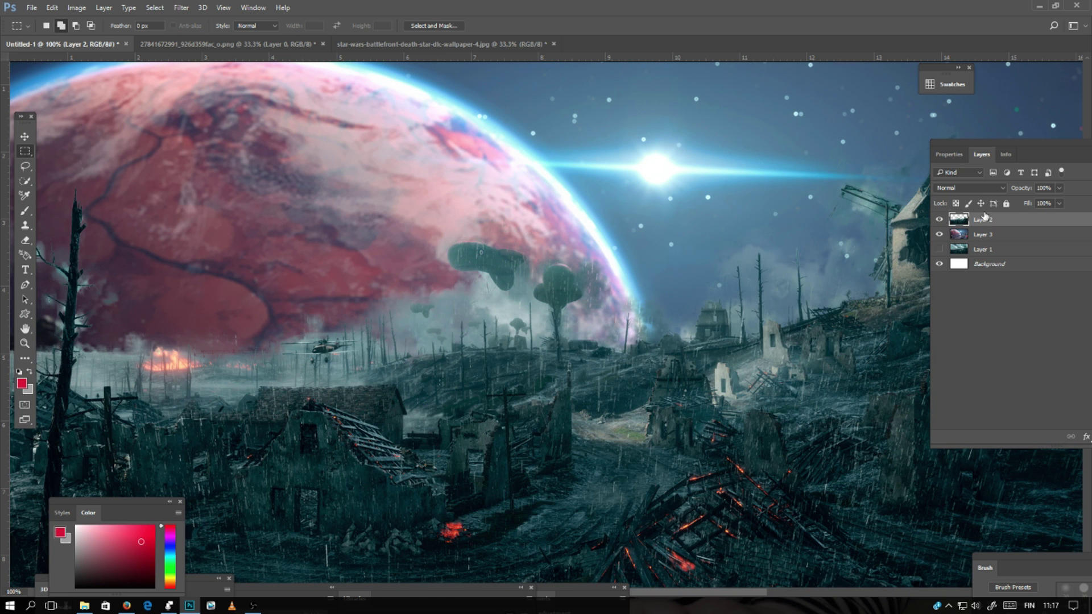
left_click_drag(974, 147, 828, 153)
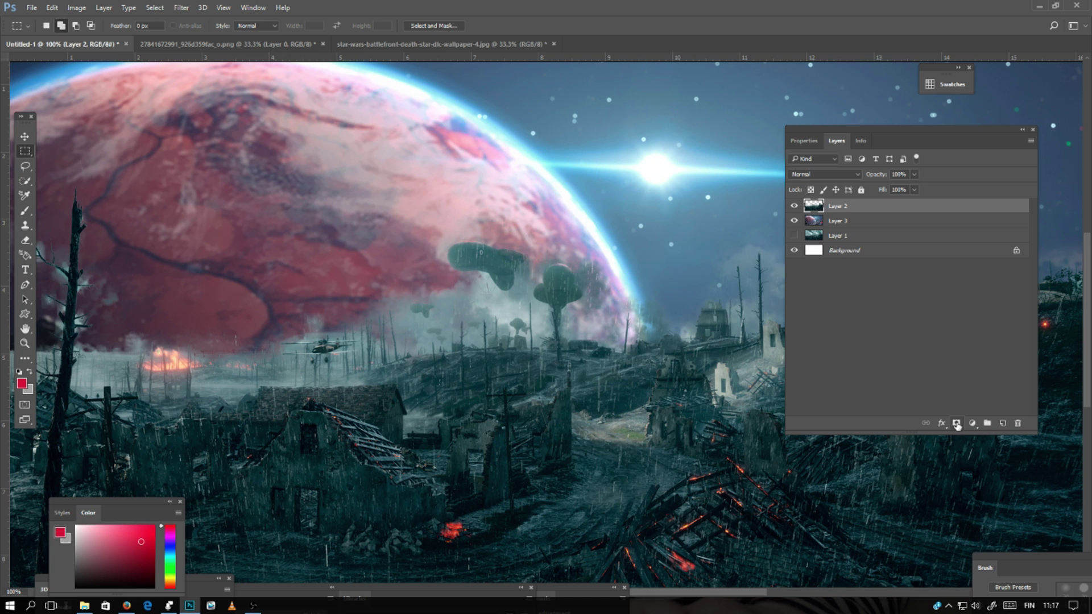
left_click(956, 423)
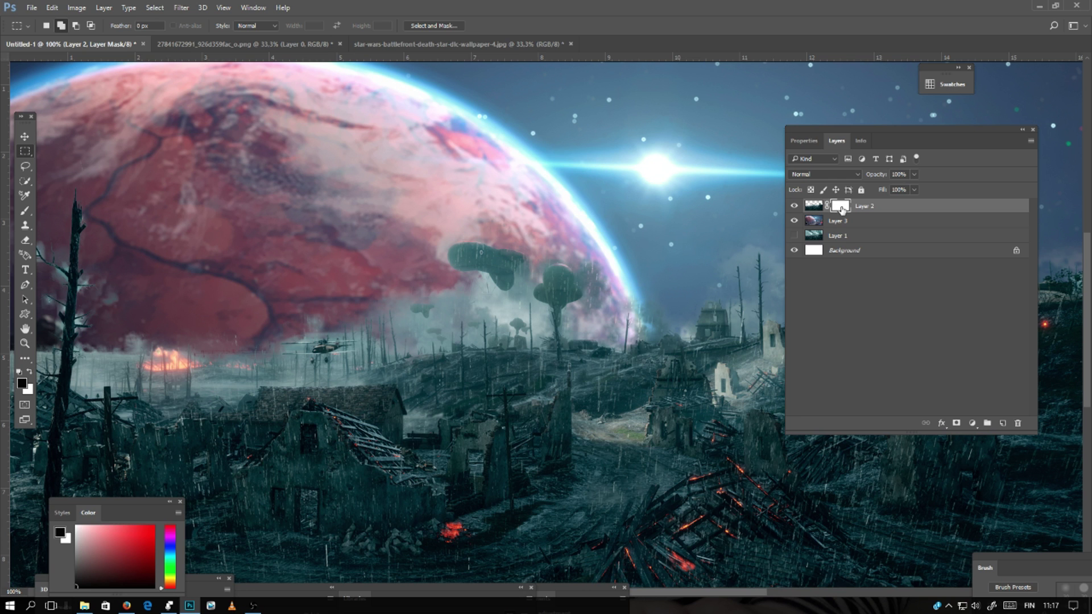
left_click(812, 208)
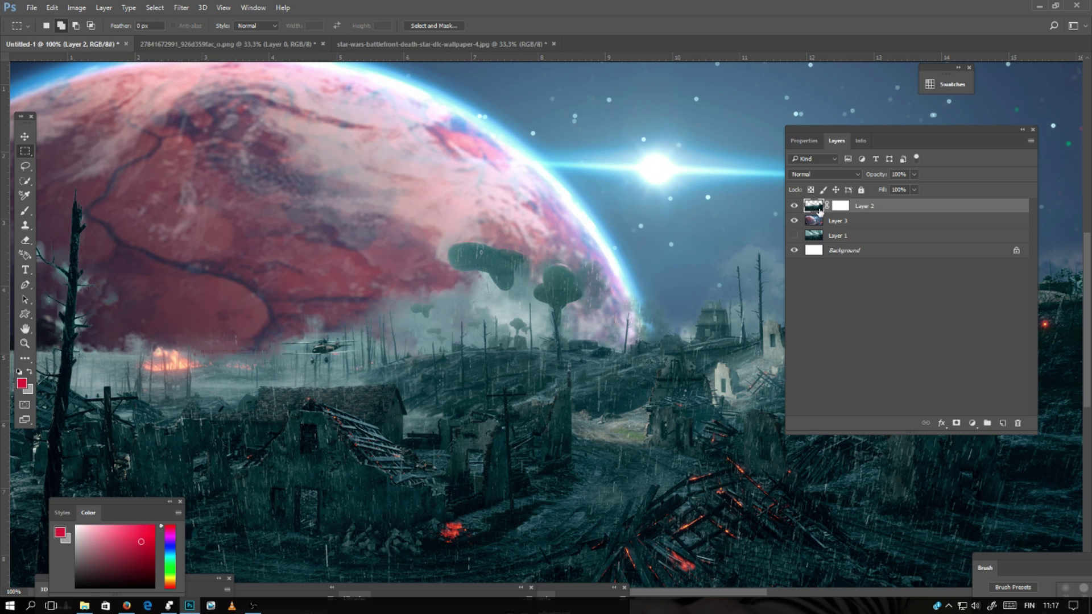
left_click(840, 206)
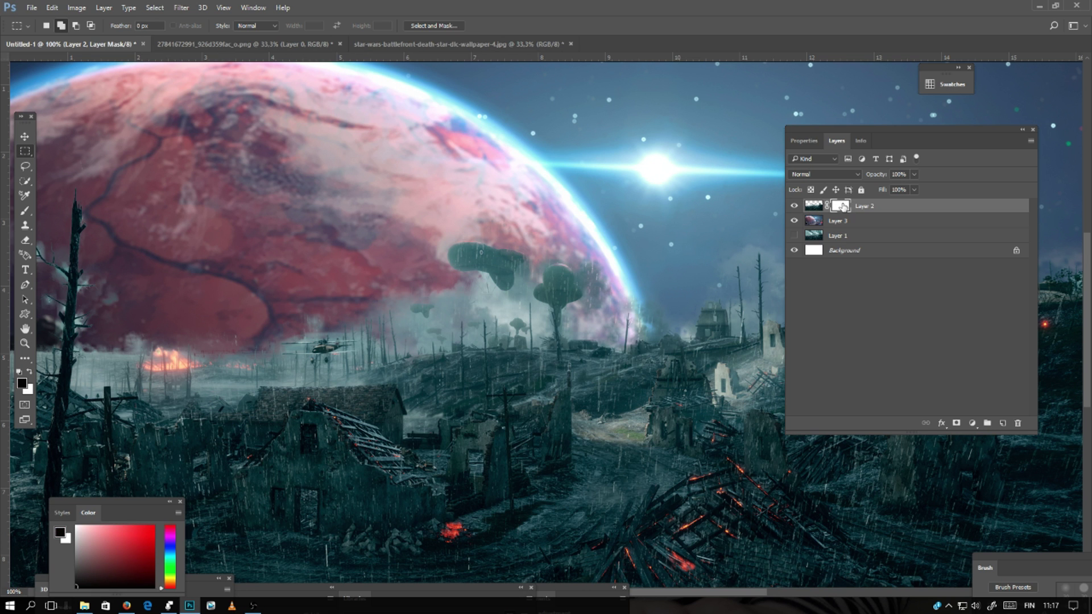
Set up the Brush tool with a soft round tip at 34 px and 0% hardness.
left_click(25, 210)
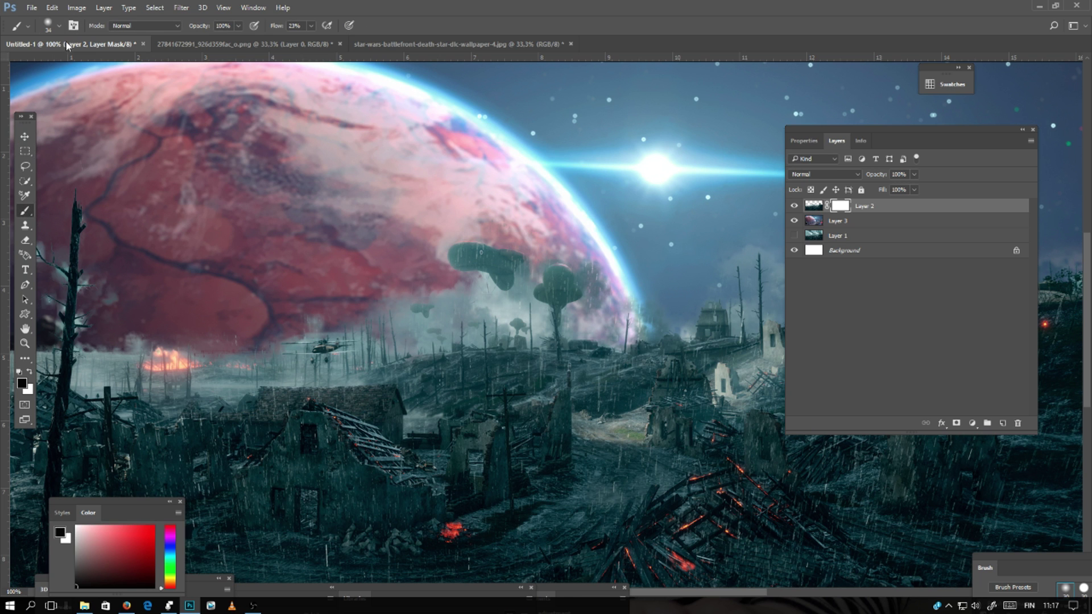
left_click(59, 26)
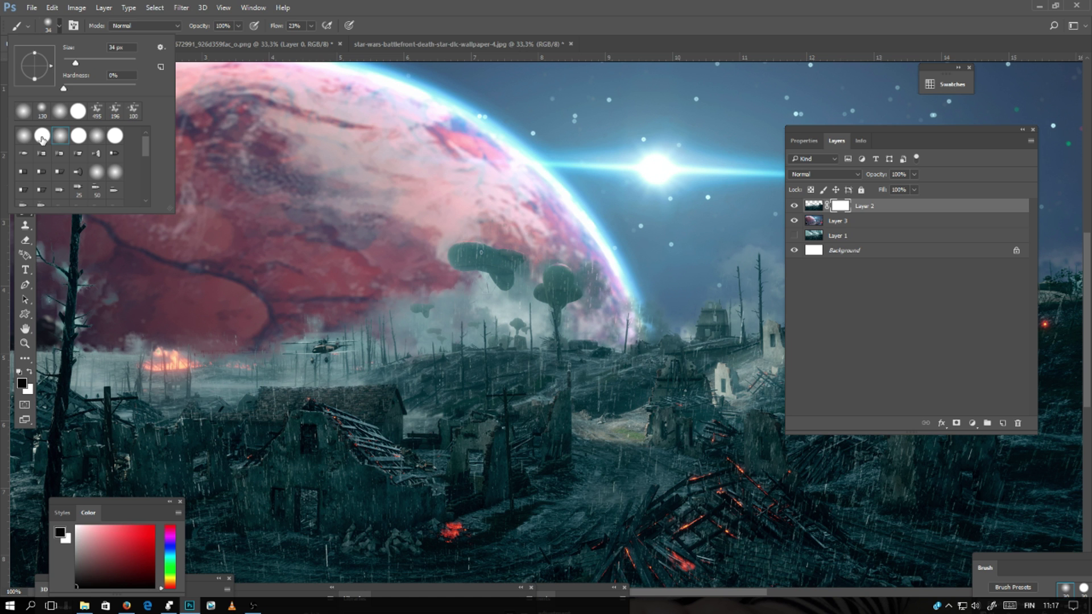
left_click(42, 136)
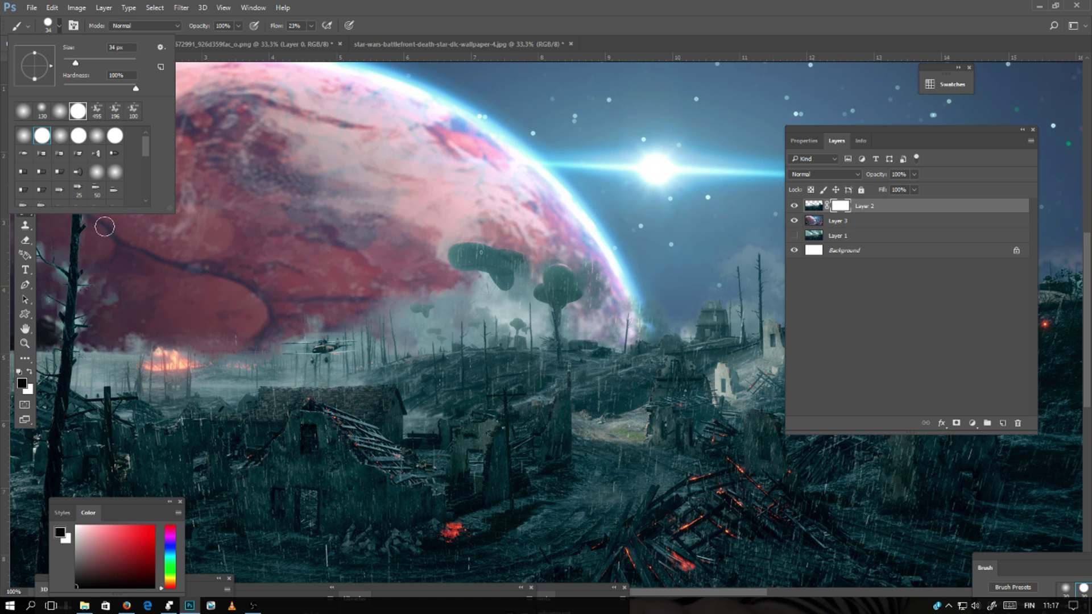
left_click(450, 291)
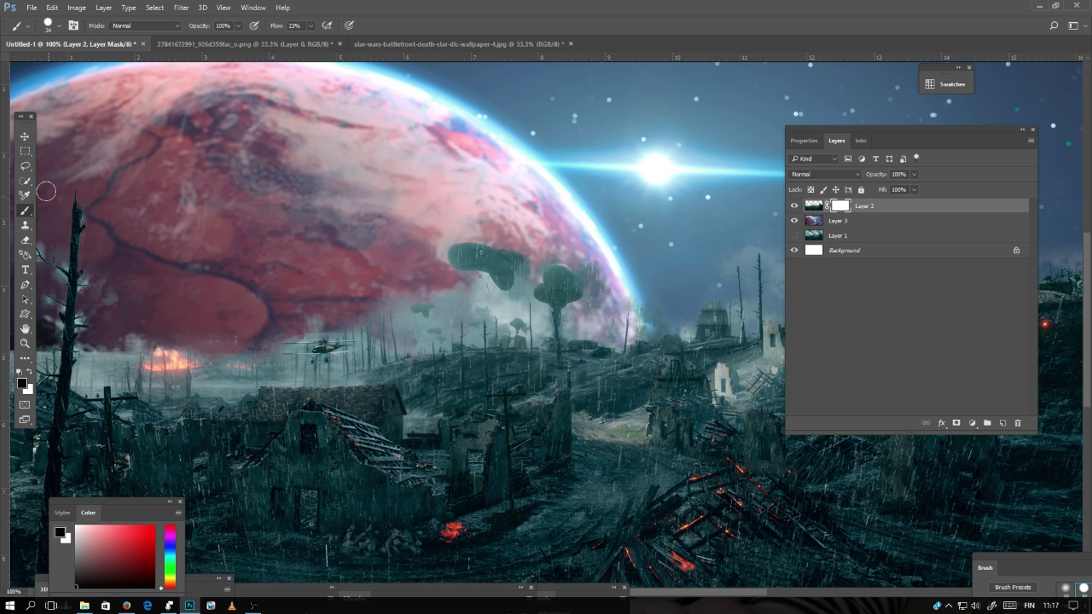
left_click(60, 25)
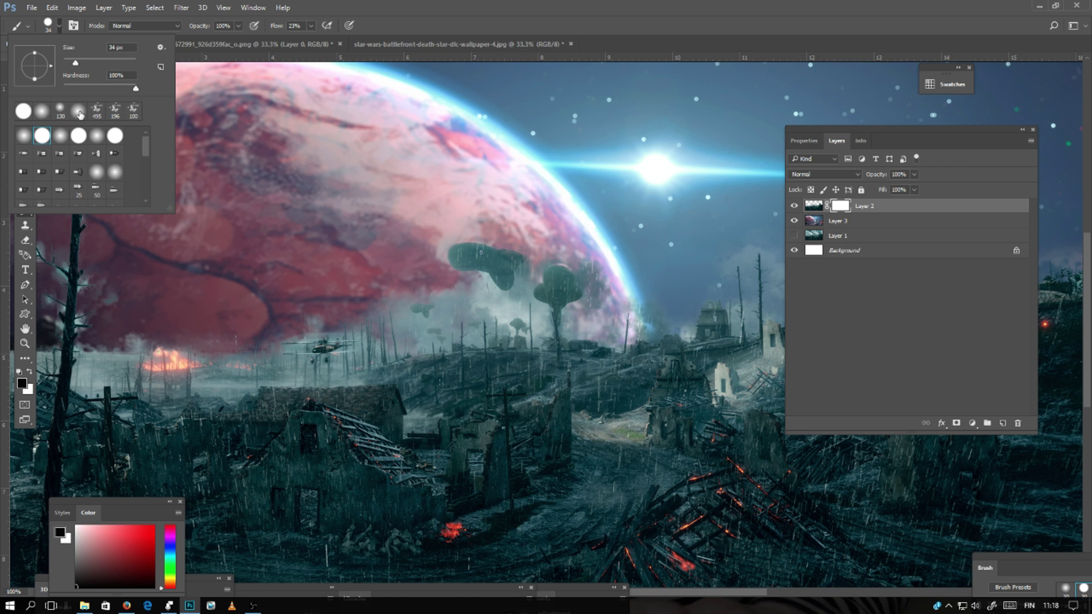
left_click(76, 113)
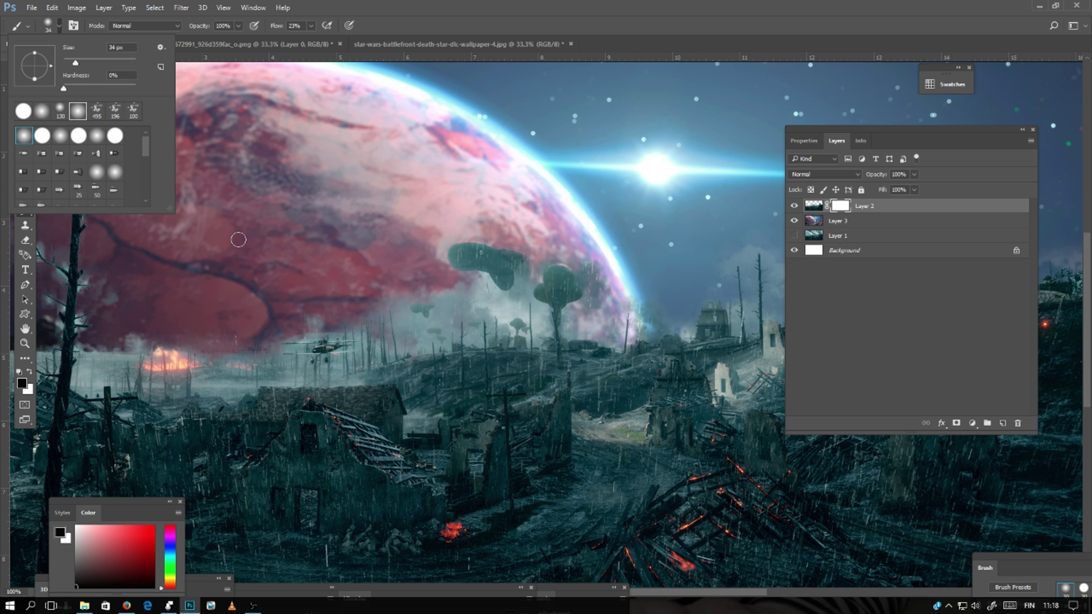
Set the brush to 47% opacity and 59 px, and mask out the mist and small distant airships above the hill.
key("ctrl+plus")
key("ctrl+plus")
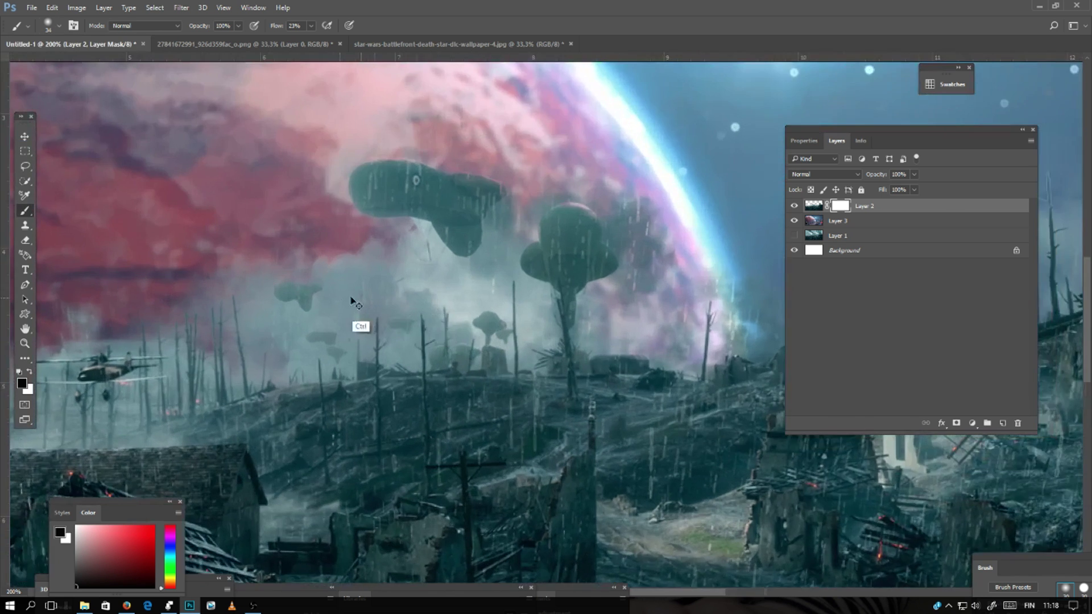
mouse_move(258, 206)
left_mouse_down()
mouse_move(247, 207)
mouse_move(239, 248)
mouse_move(214, 235)
left_mouse_up()
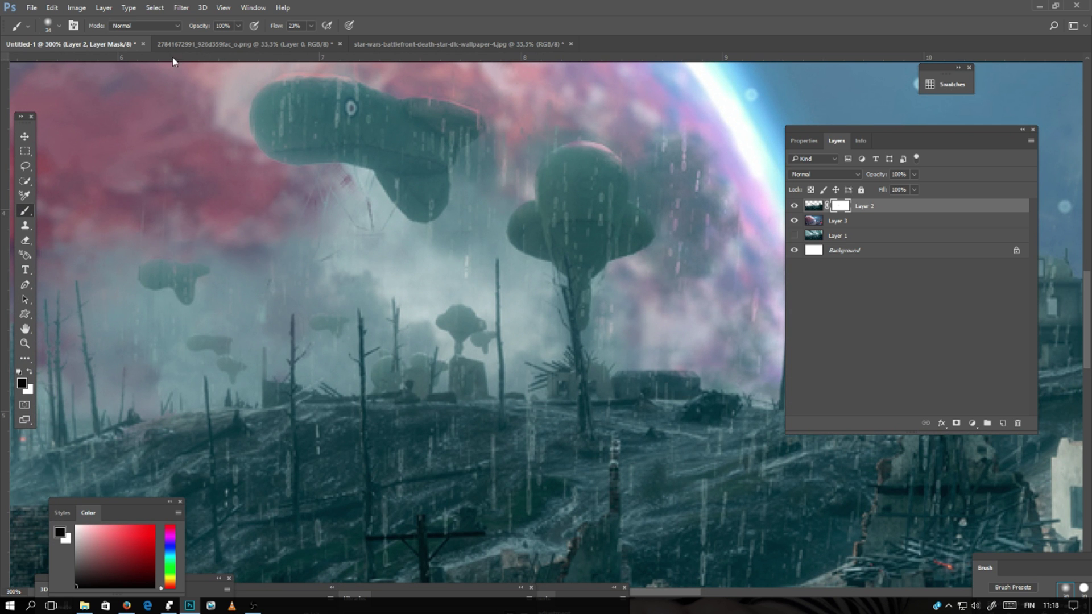
left_click(240, 27)
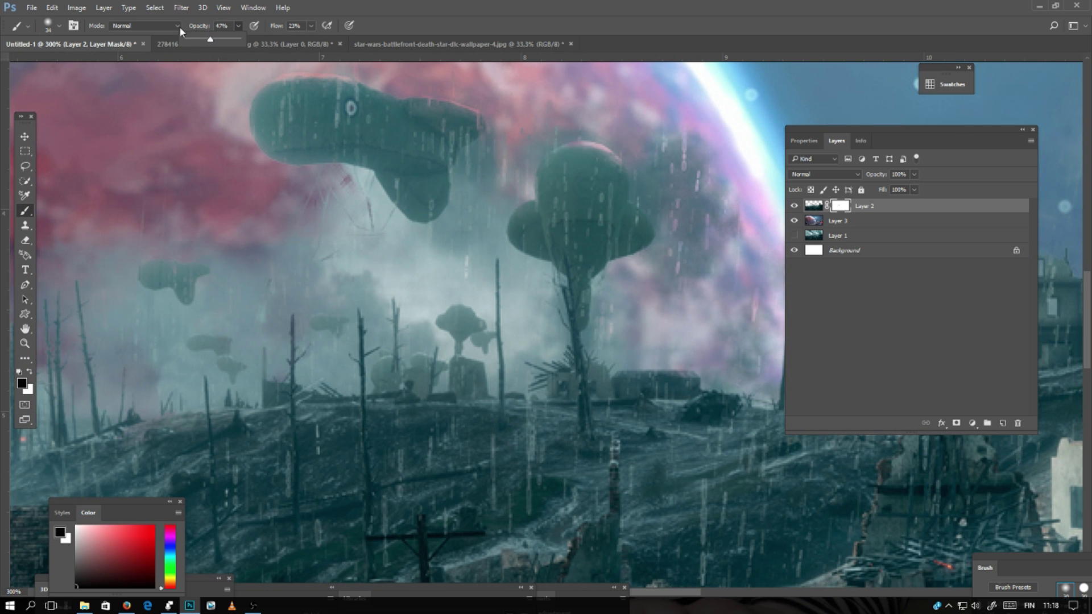
left_click(57, 27)
left_click(58, 28)
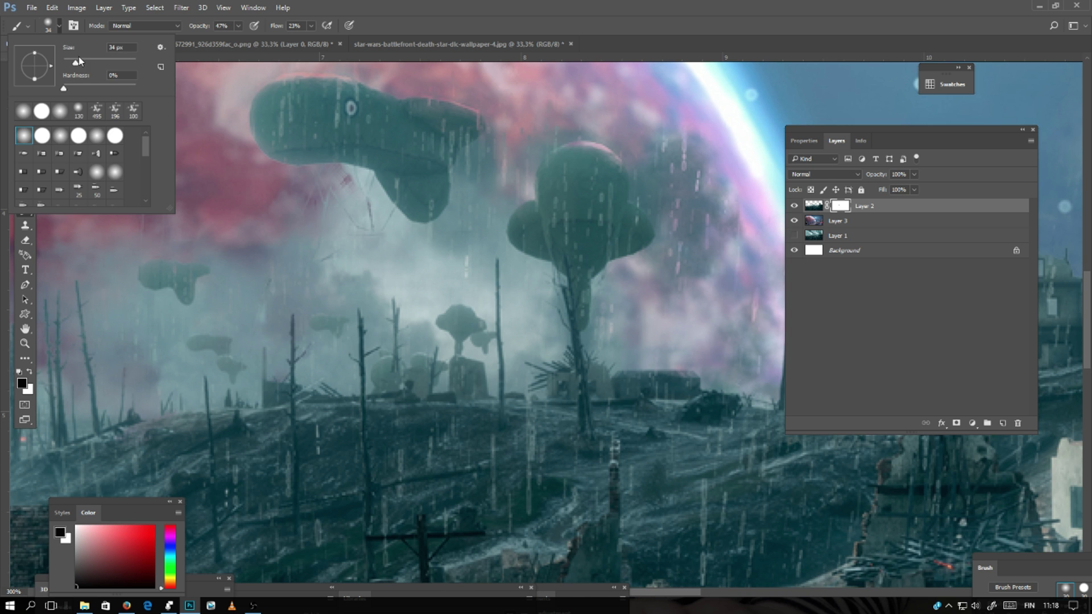
left_click_drag(77, 60, 83, 60)
key("ctrl+minus")
mouse_move(318, 253)
left_mouse_down()
mouse_move(275, 267)
mouse_move(390, 307)
mouse_move(337, 337)
left_mouse_up()
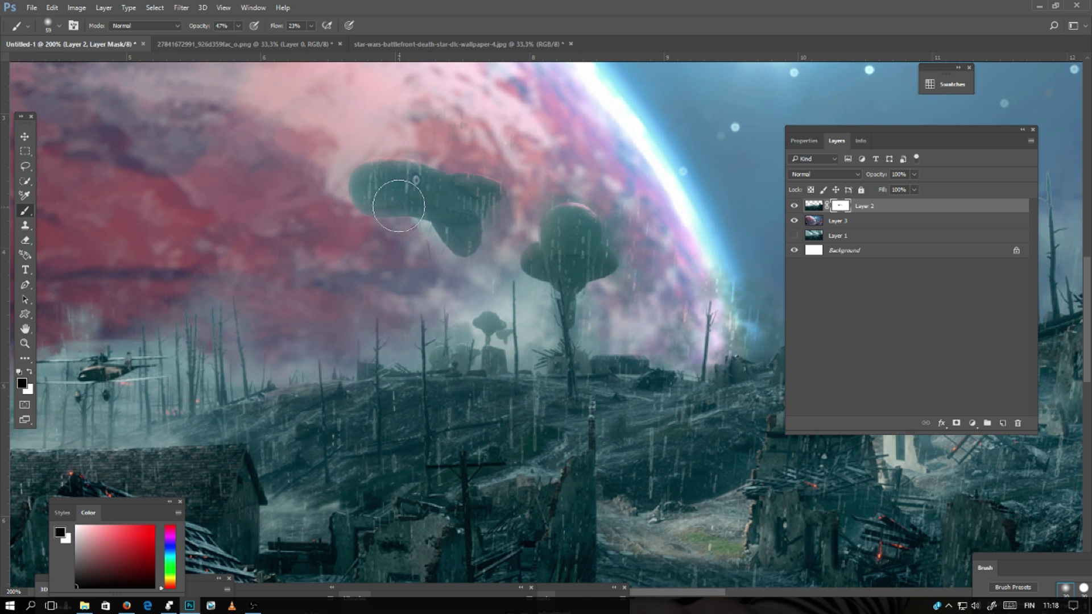
Raise the brush opacity to 100% and mask out the large airship in front of the planet.
left_click(237, 26)
left_click(266, 41)
mouse_move(350, 144)
left_mouse_down()
mouse_move(435, 185)
mouse_move(355, 145)
mouse_move(321, 256)
mouse_move(435, 237)
left_mouse_up()
key("x")
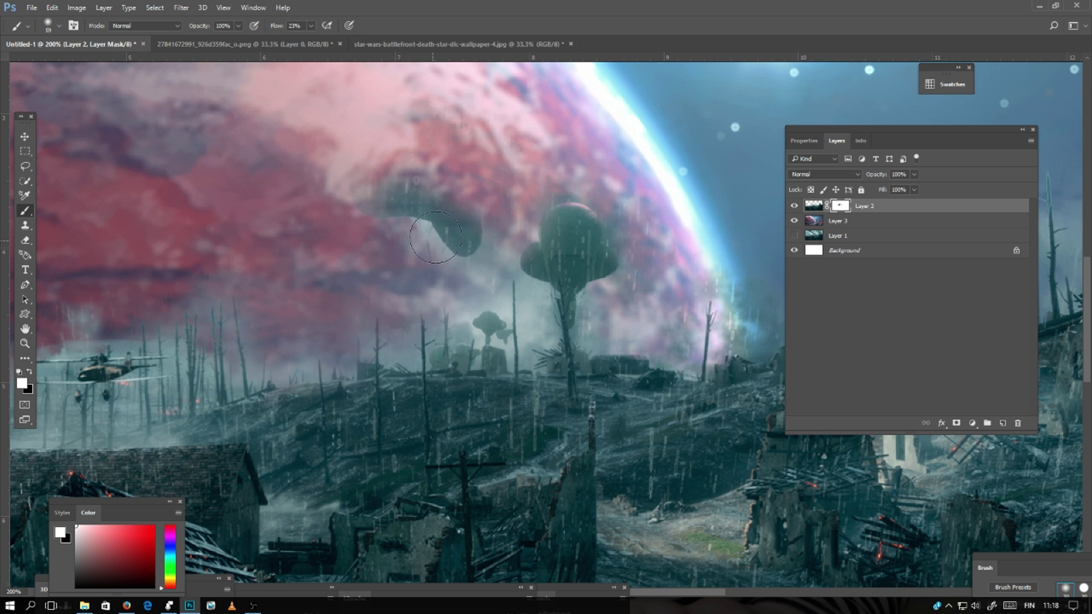
key("x")
left_click_drag(393, 199, 435, 233)
Reduce the brush to 23 px and mask out the pale haze around the branches of the dead tree.
mouse_move(408, 132)
left_mouse_down()
mouse_move(424, 285)
mouse_move(180, 85)
left_mouse_up()
left_click(59, 26)
left_click_drag(76, 62, 71, 62)
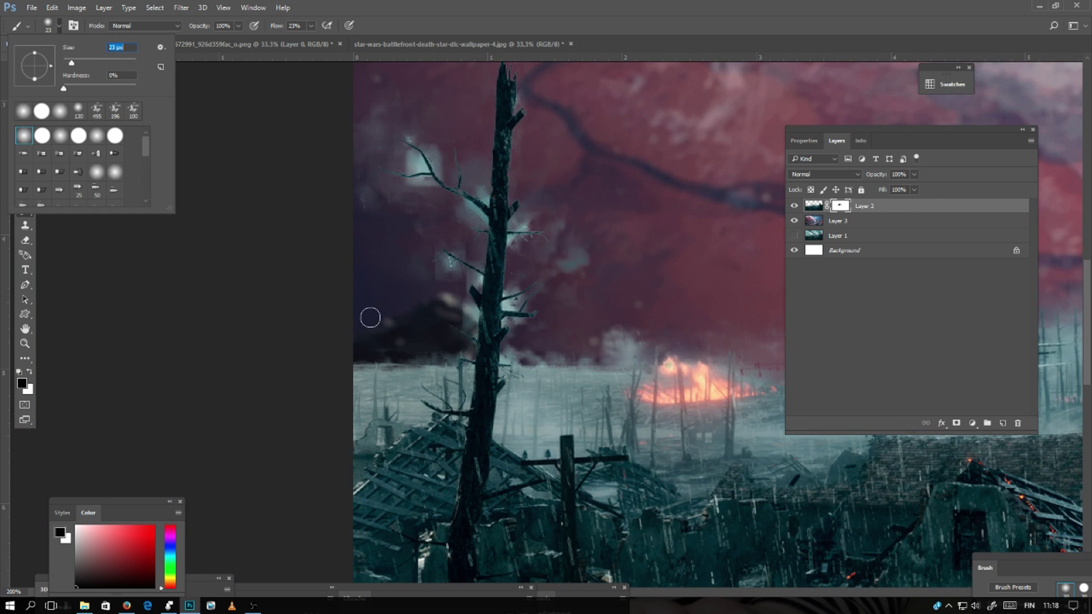
key("ctrl+plus")
key("ctrl+plus")
mouse_move(368, 273)
left_mouse_down()
mouse_move(375, 178)
mouse_move(415, 215)
left_mouse_up()
mouse_move(483, 228)
left_mouse_down()
mouse_move(487, 285)
mouse_move(538, 388)
mouse_move(304, 200)
mouse_move(477, 126)
mouse_move(572, 276)
mouse_move(549, 290)
left_mouse_up()
mouse_move(341, 213)
left_mouse_down()
mouse_move(385, 188)
mouse_move(372, 129)
left_mouse_up()
Hide the guides and mask out the leftover haze between the dead tree's upper branch and its trunk.
key("ctrl+semicolon")
key("ctrl+minus")
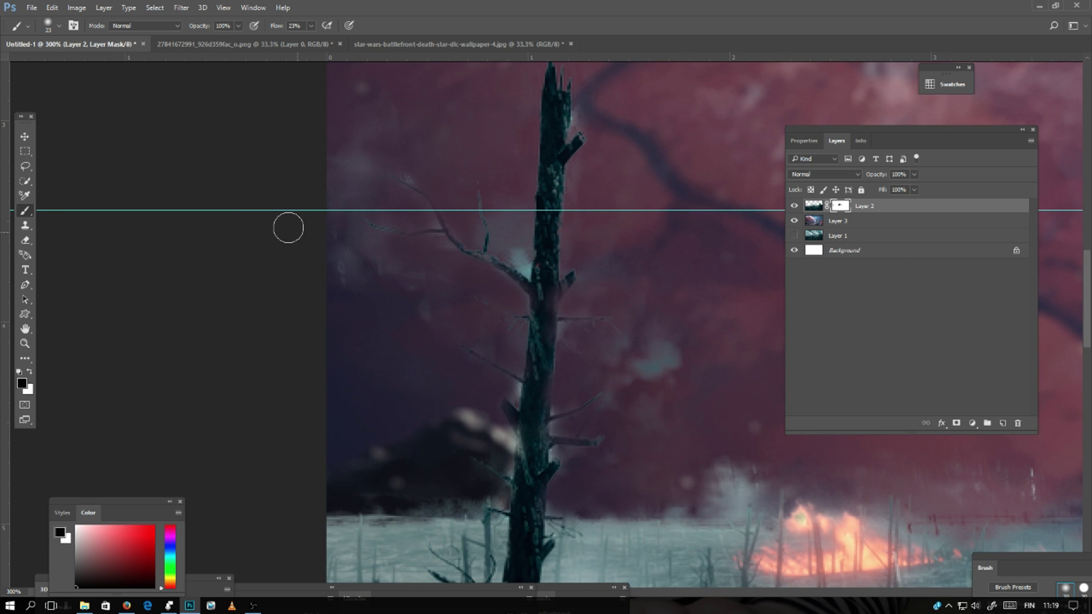
key("ctrl+apostrophe")
key("ctrl+h")
left_click_drag(501, 207, 520, 261)
left_click_drag(356, 168, 367, 232)
Lower the brush opacity to 40% and soften the remaining haze along the horizon beside the dead tree.
left_click(238, 25)
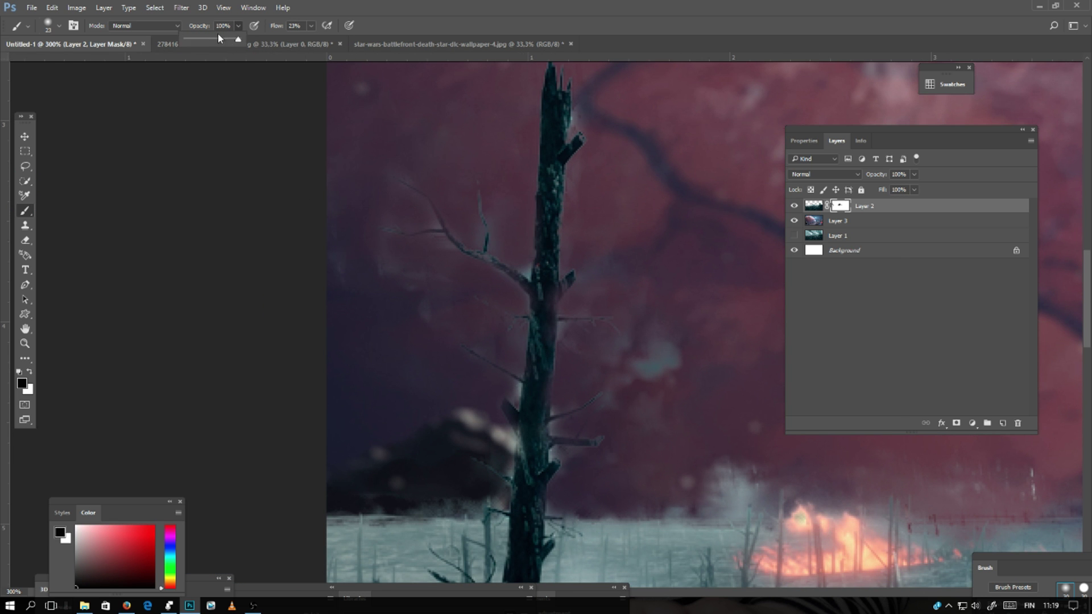
left_click_drag(219, 38, 205, 38)
key("ctrl+minus")
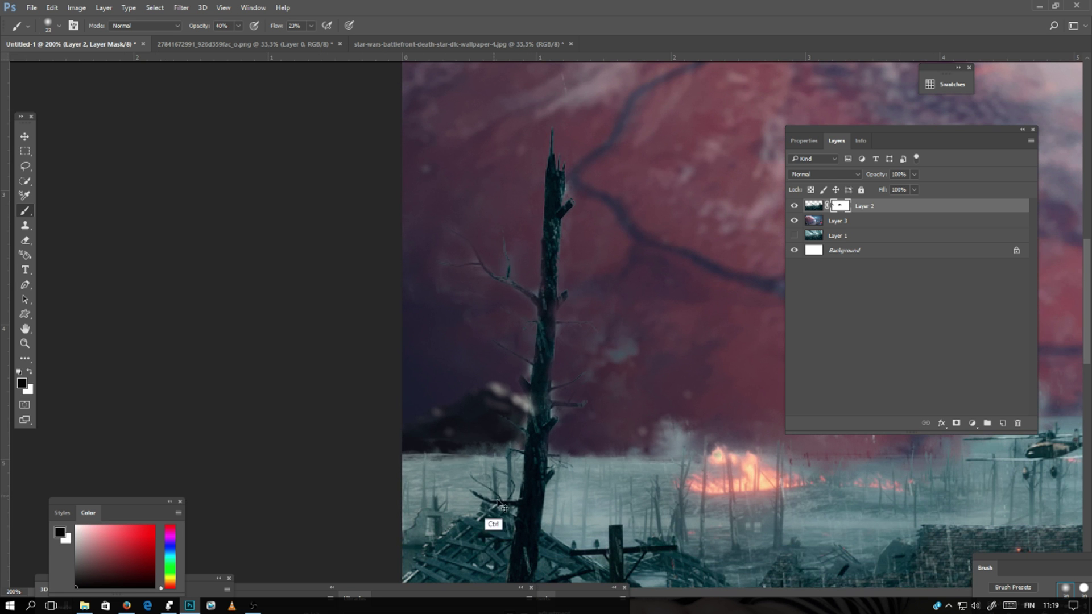
mouse_move(419, 450)
left_mouse_down()
mouse_move(455, 439)
mouse_move(614, 451)
mouse_move(675, 432)
mouse_move(648, 449)
left_mouse_up()
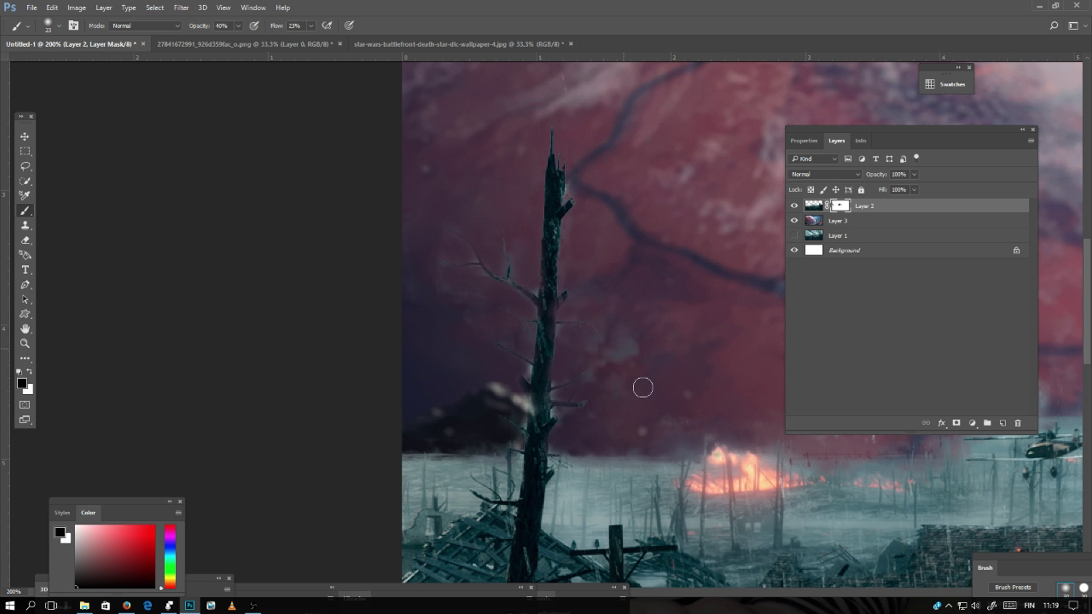
Soften the pale haze along the horizon above the distant fire and around the bare trees using the mask brush.
key("ctrl+minus")
key("ctrl+plus")
key("ctrl+plus")
left_click_drag(661, 352, 188, 80)
left_click_drag(386, 270, 461, 270)
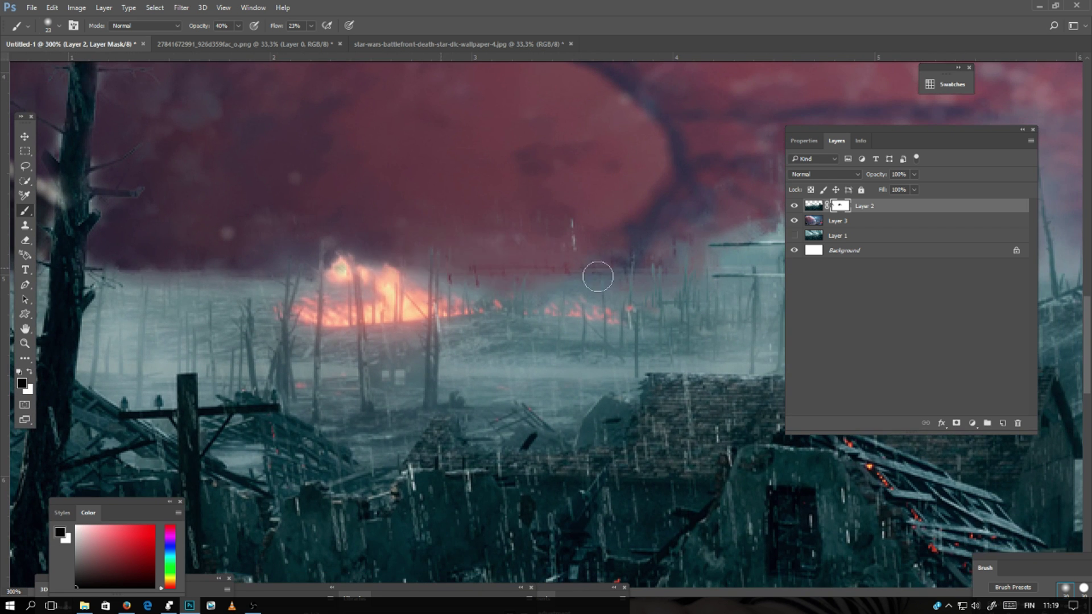
mouse_move(597, 276)
left_mouse_down()
mouse_move(510, 254)
mouse_move(490, 290)
left_mouse_up()
scroll(490, 289, "left", 5)
mouse_move(420, 284)
left_mouse_down()
mouse_move(502, 289)
mouse_move(648, 273)
left_mouse_up()
mouse_move(202, 283)
left_mouse_down()
mouse_move(322, 275)
mouse_move(236, 277)
mouse_move(331, 296)
mouse_move(307, 303)
mouse_move(575, 291)
mouse_move(443, 276)
mouse_move(529, 247)
mouse_move(421, 282)
mouse_move(474, 372)
mouse_move(635, 227)
left_mouse_up()
scroll(569, 267, "right", 5)
left_click_drag(506, 312, 417, 282)
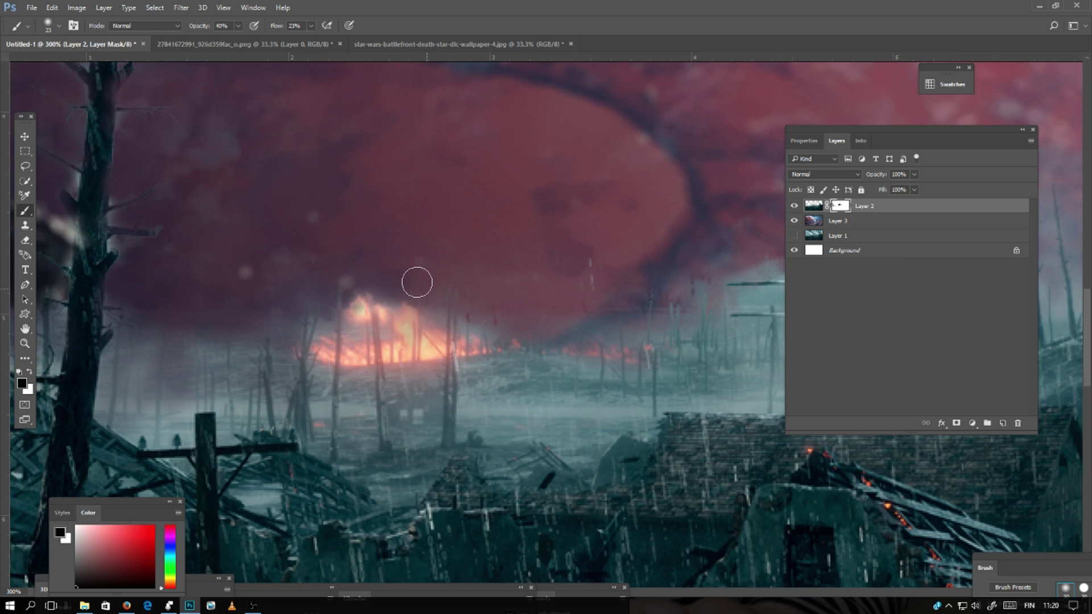
Reduce the brush to 15 px and mask out the haze around the biplane and the bare trees behind it.
left_click_drag(767, 266, 373, 261)
left_click_drag(449, 250, 336, 256)
key("ctrl+plus")
key("ctrl+plus")
key("ctrl+plus")
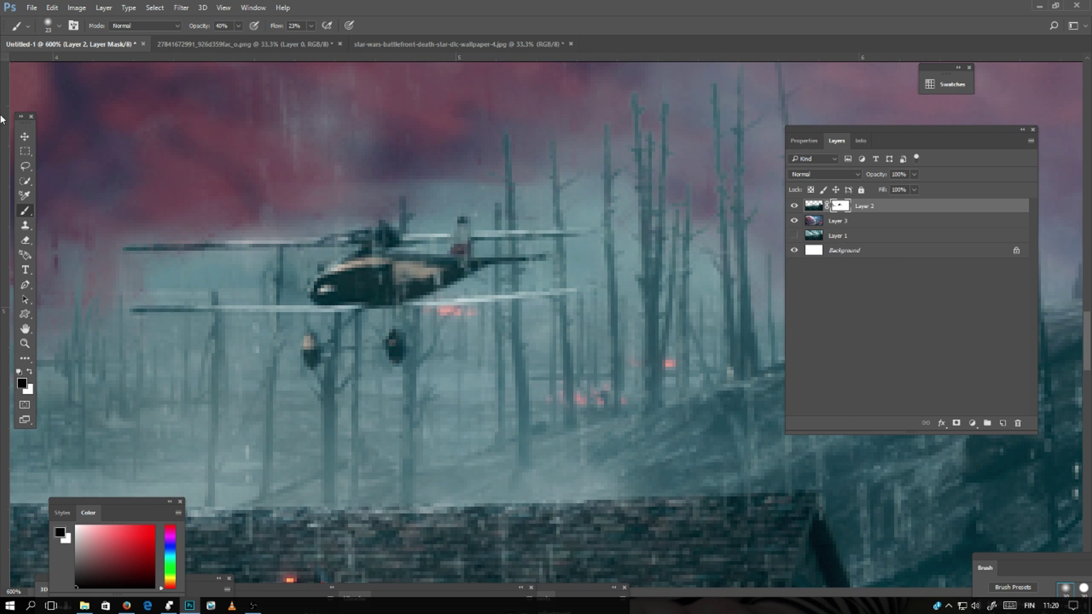
left_click(59, 26)
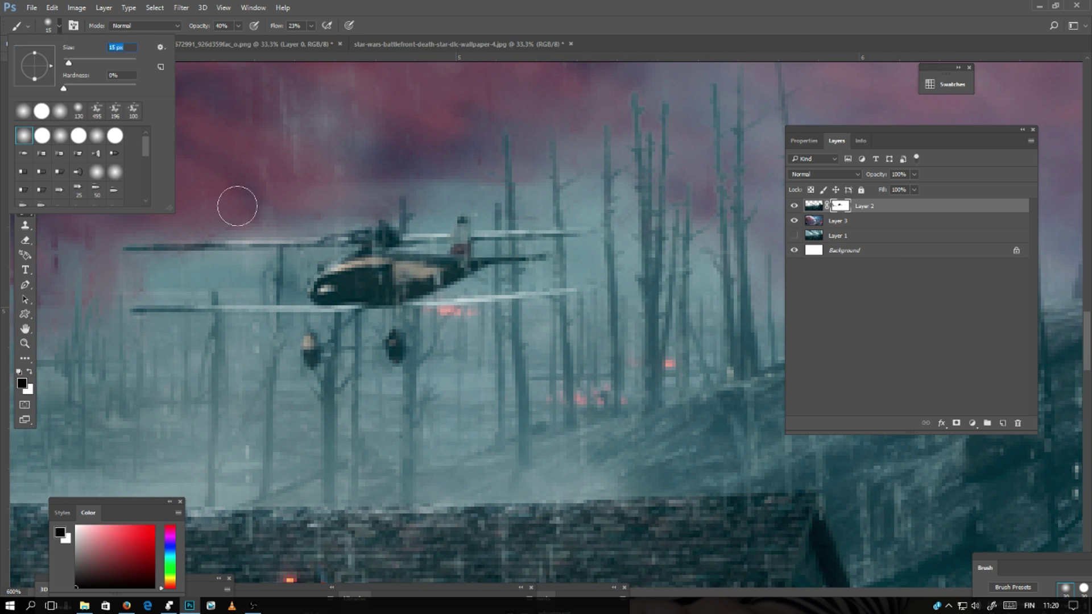
left_click_drag(237, 206, 163, 210)
mouse_move(216, 264)
left_mouse_down()
mouse_move(217, 284)
mouse_move(253, 288)
left_mouse_up()
left_click_drag(398, 210, 483, 199)
left_click_drag(580, 176, 611, 327)
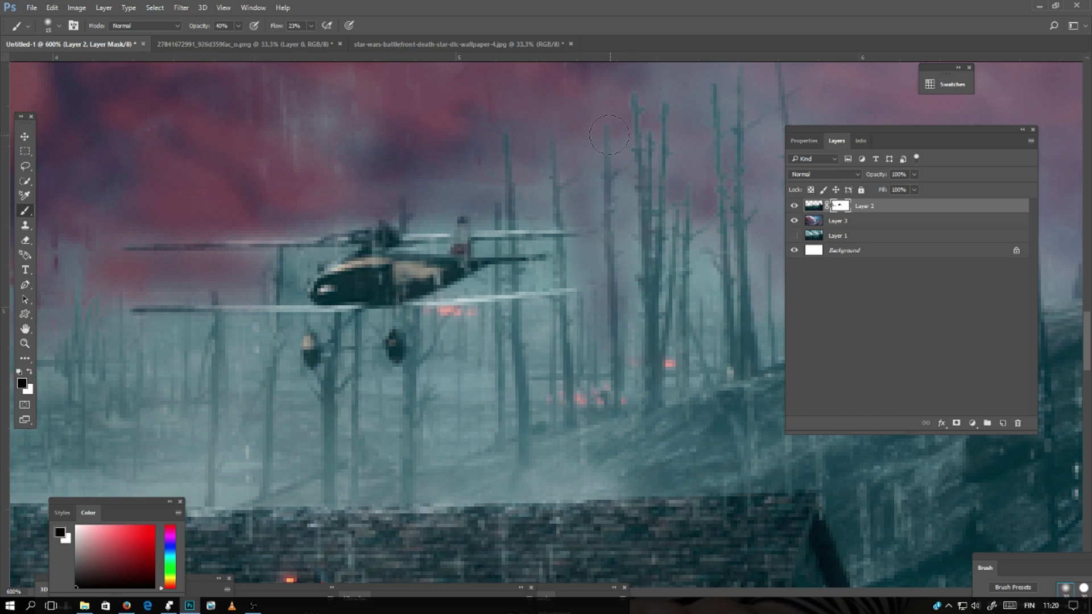
Mask out the haze covering the planet's glowing lower edge near the ruins, reducing the brush to 73 px.
scroll(609, 134, "down", 6)
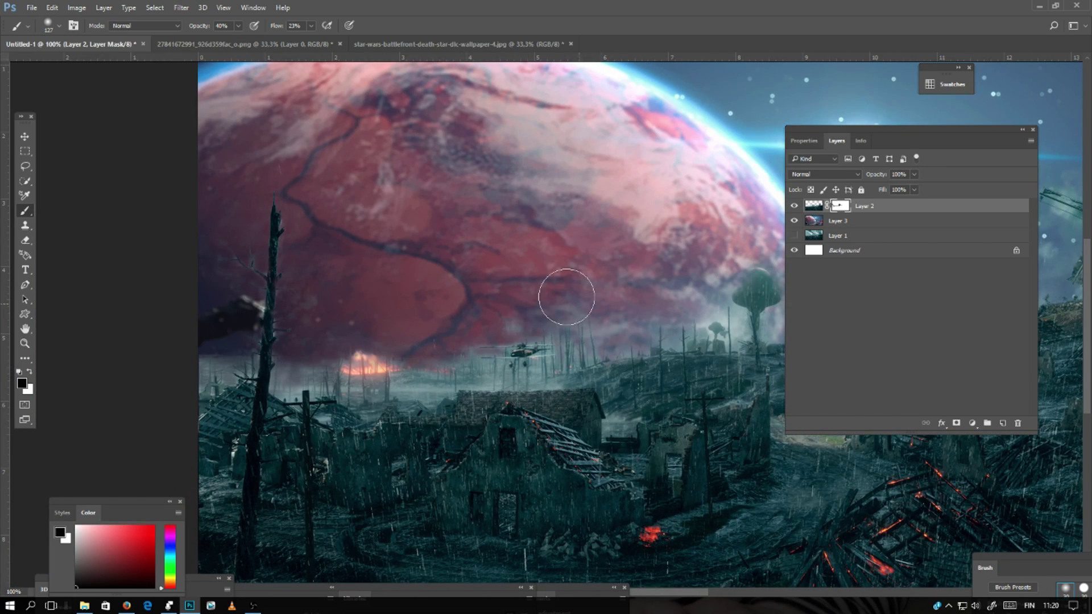
scroll(566, 297, "up", 3)
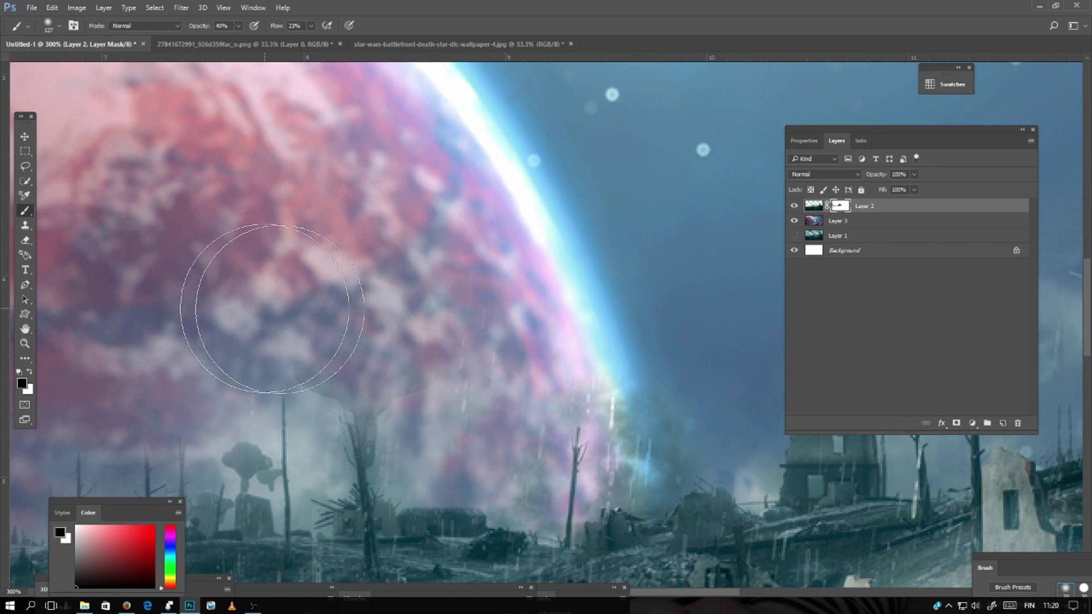
mouse_move(387, 387)
left_mouse_down()
mouse_move(427, 351)
mouse_move(563, 377)
mouse_move(647, 477)
left_mouse_up()
left_click(57, 25)
left_click(86, 58)
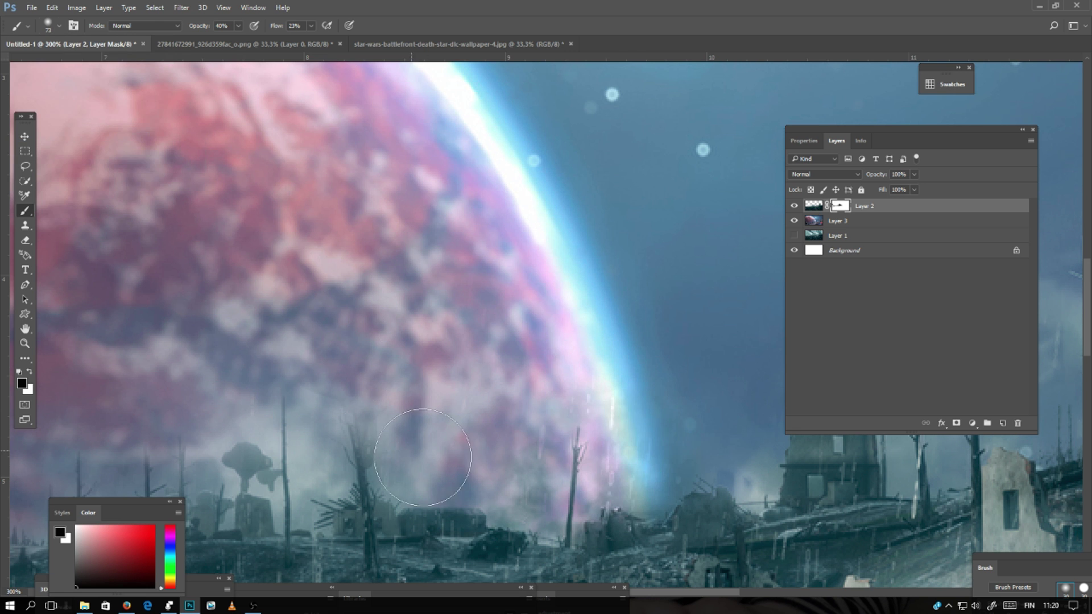
left_click_drag(315, 316, 466, 195)
Restore the faded top of the broken tree trunk in front of the planet by painting white on the mask with a 7 px brush.
scroll(534, 335, "up", 3)
key("x")
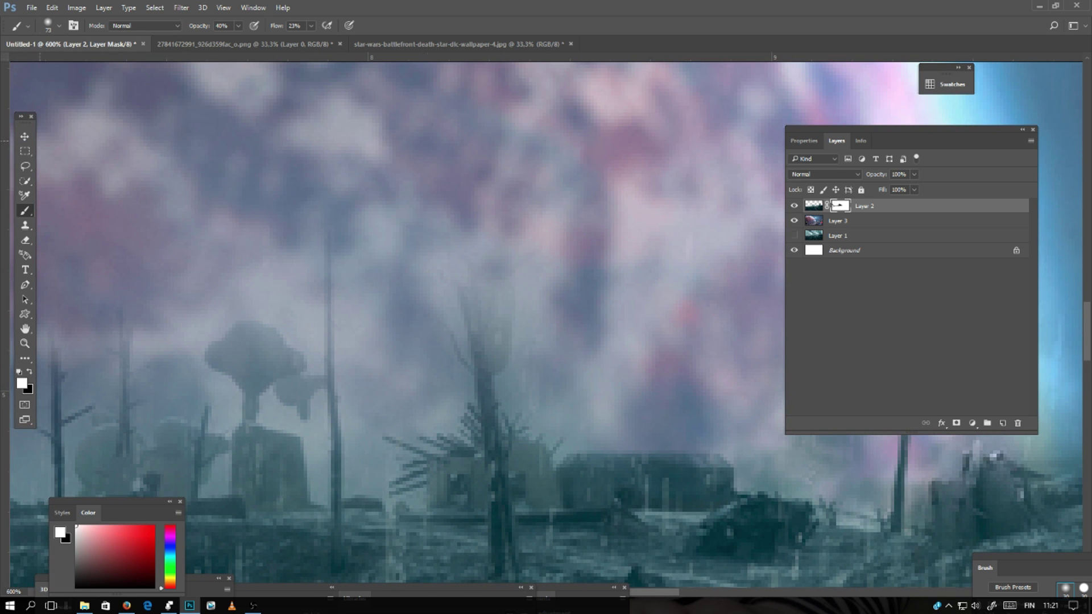
left_click(59, 25)
left_click(70, 60)
mouse_move(475, 333)
left_mouse_down()
mouse_move(485, 282)
mouse_move(488, 391)
mouse_move(459, 274)
mouse_move(485, 369)
mouse_move(479, 267)
left_mouse_up()
key("x")
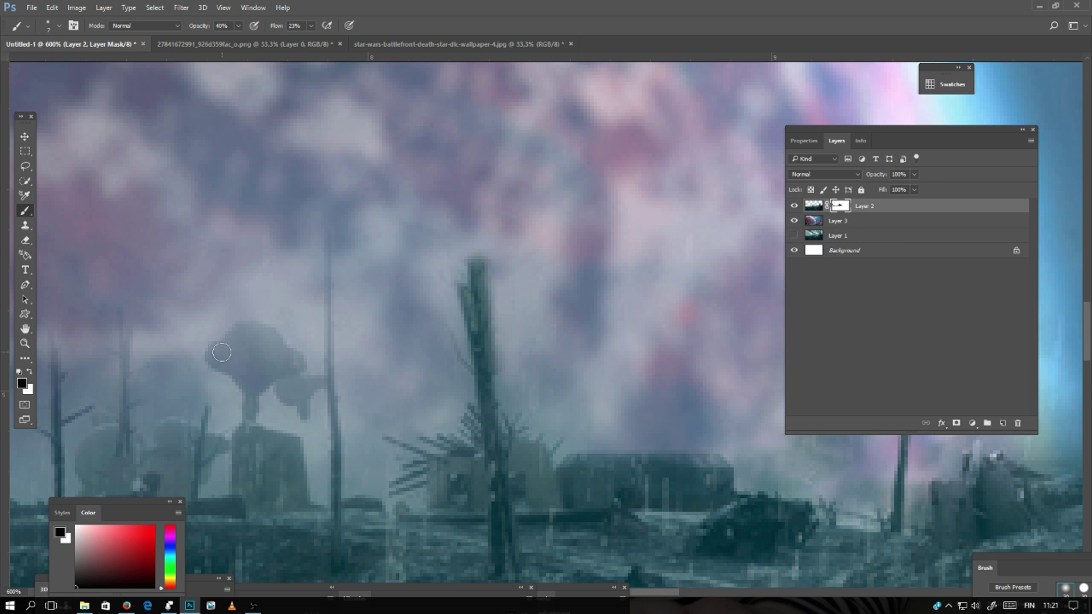
Mask out the clouds behind the bare trees between the planet and the windmill with a 32 px black brush.
key("x")
key("x")
key("x")
key("ctrl+minus")
key("ctrl+minus")
key("ctrl+minus")
key("ctrl+minus")
left_click_drag(495, 281, 46, 384)
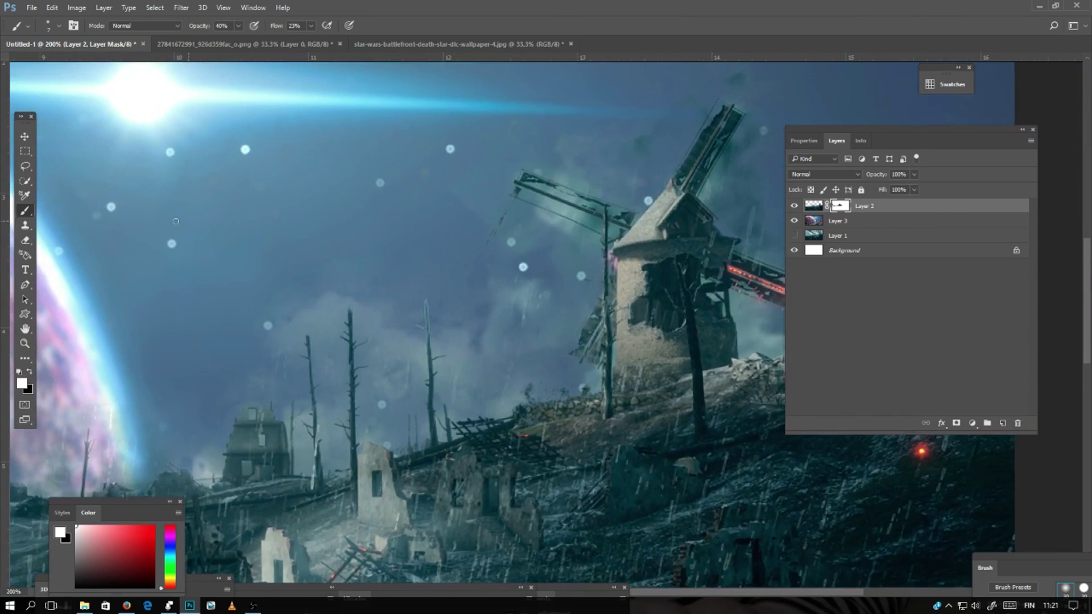
key("ctrl+minus")
key("x")
left_click(59, 26)
type("32")
key("Return")
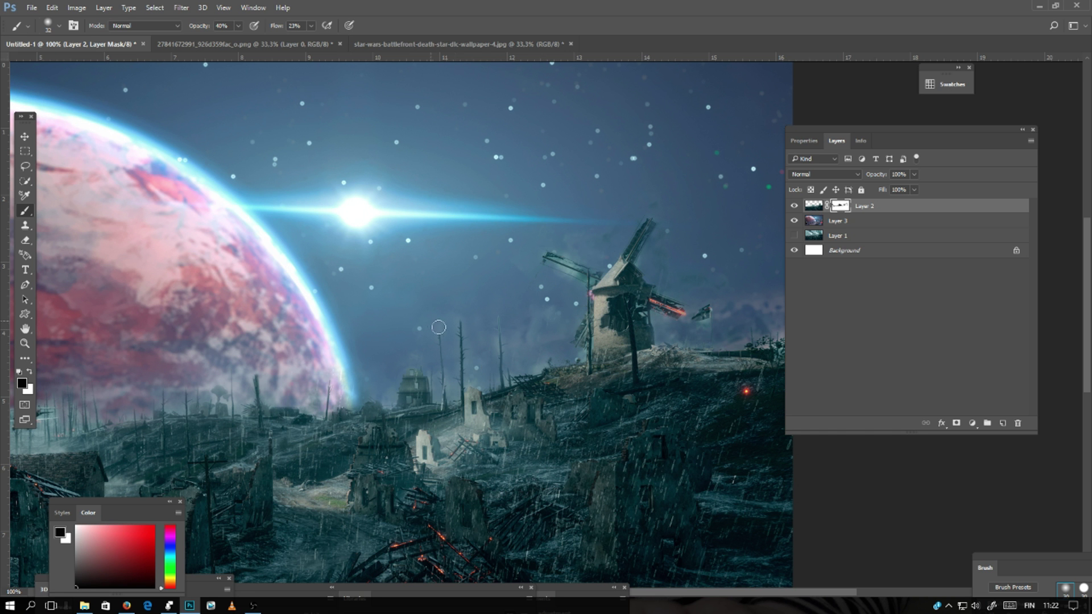
Reduce the brush to 7 px and clean the leftover haze around the windmill's blades and the nearby flag.
scroll(585, 359, "up", 4)
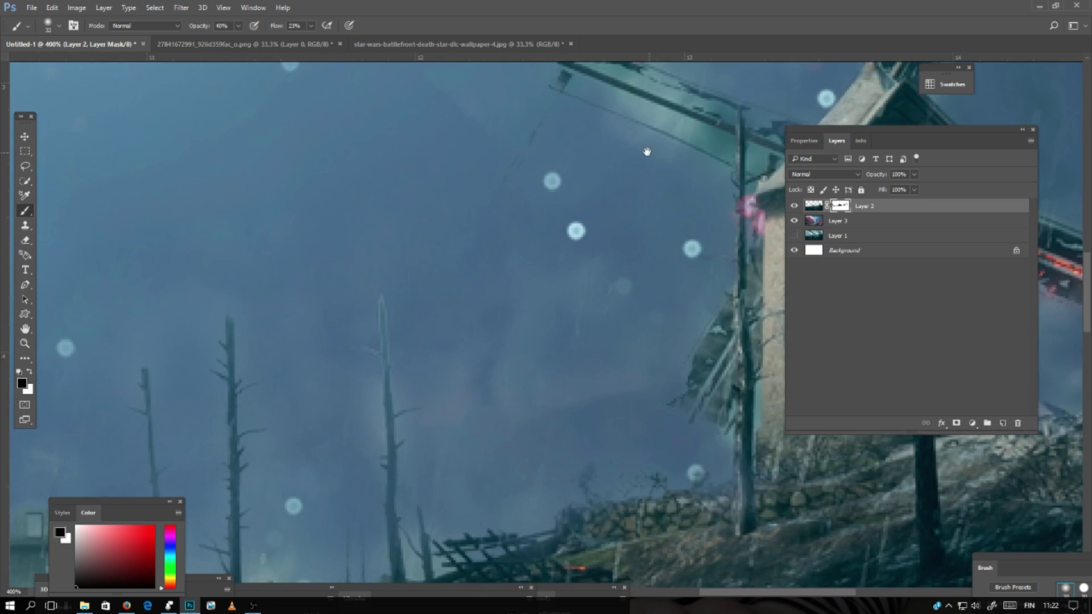
left_click(57, 26)
left_click_drag(68, 63, 63, 63)
mouse_move(389, 280)
left_mouse_down()
mouse_move(455, 301)
mouse_move(458, 331)
mouse_move(369, 247)
mouse_move(468, 284)
left_mouse_up()
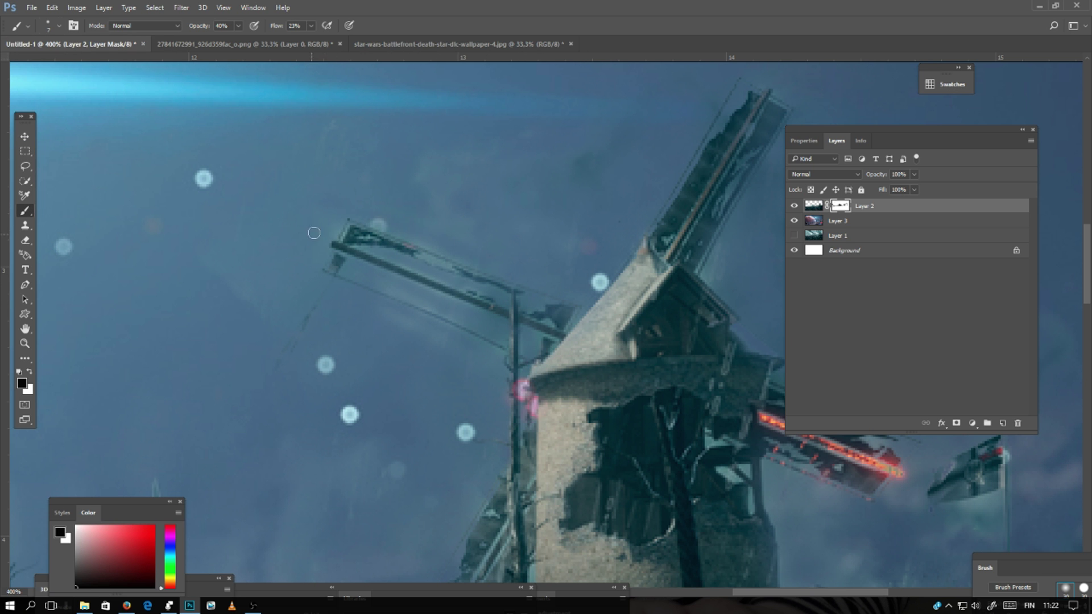
left_click_drag(688, 346, 332, 220)
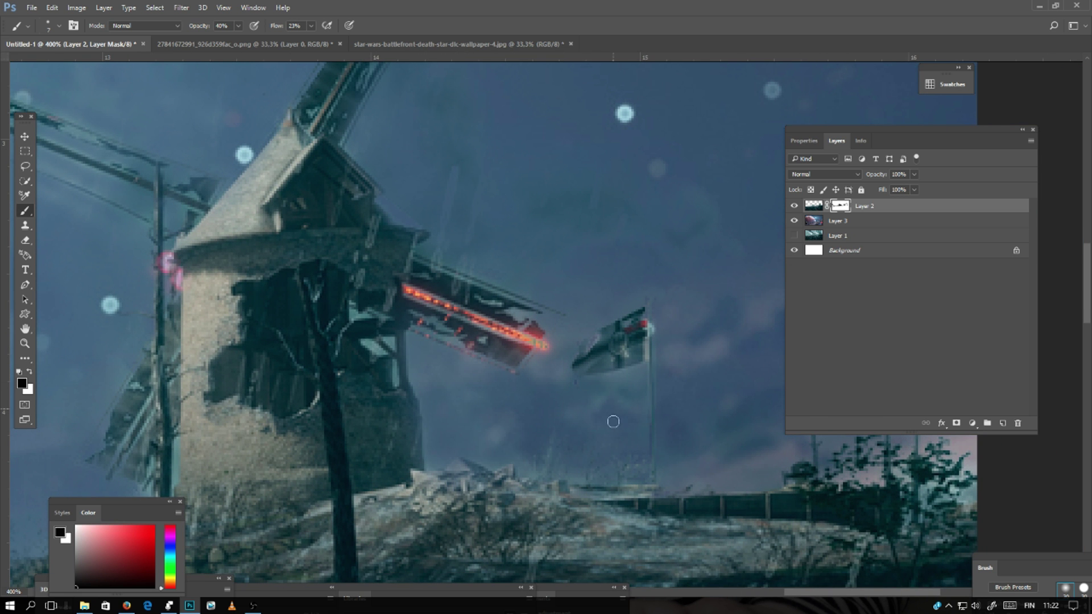
mouse_move(363, 336)
left_mouse_down()
mouse_move(355, 313)
mouse_move(392, 362)
left_mouse_up()
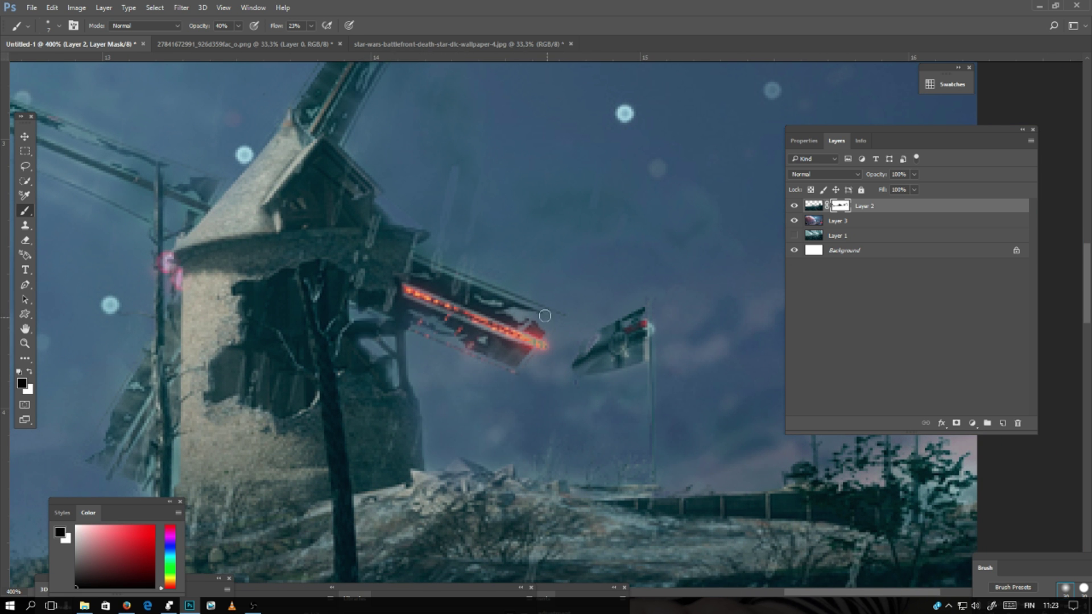
Enlarge the brush to 32 px and mask out the remaining haze in the sky beside the windmill.
key("ctrl+minus")
left_click(59, 25)
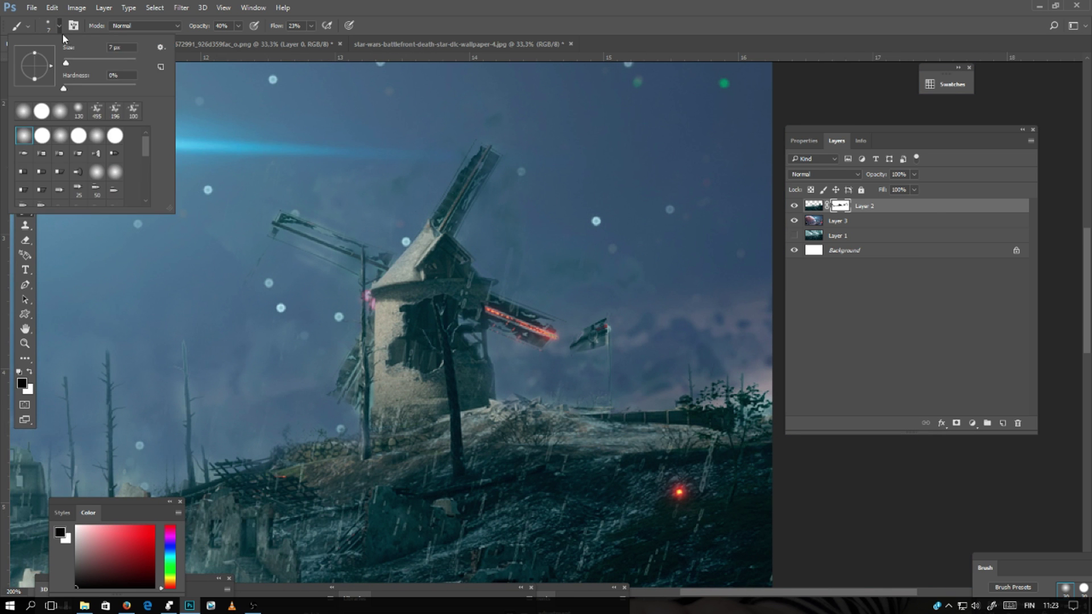
left_click(67, 62)
left_click(623, 222)
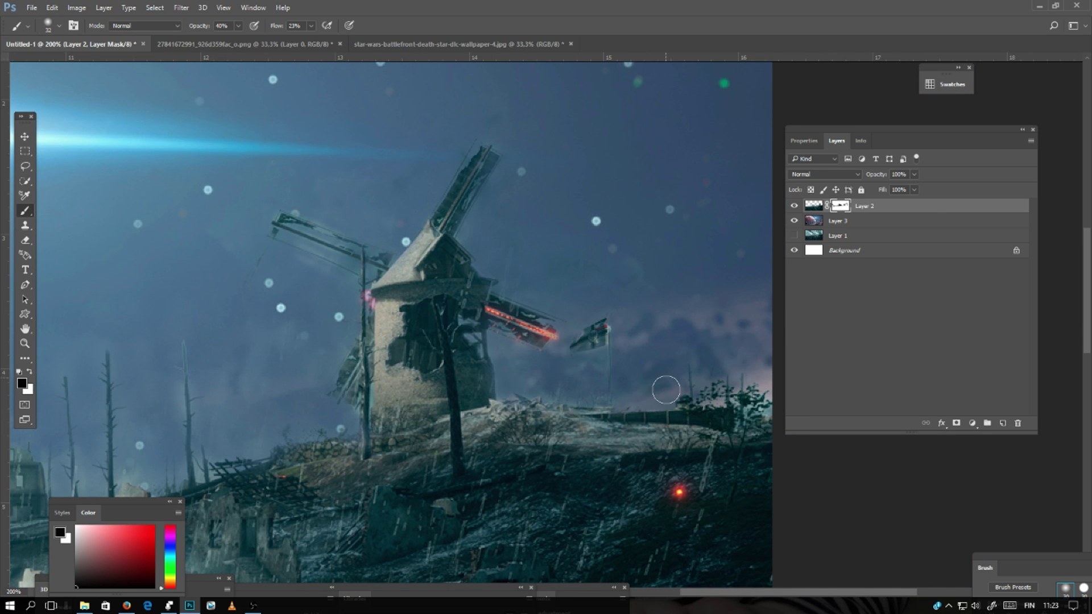
Darken the battlefield image on Layer 2 with Brightness/Contrast, using brightness -47 and contrast 22.
key("ctrl+0")
left_click(827, 198)
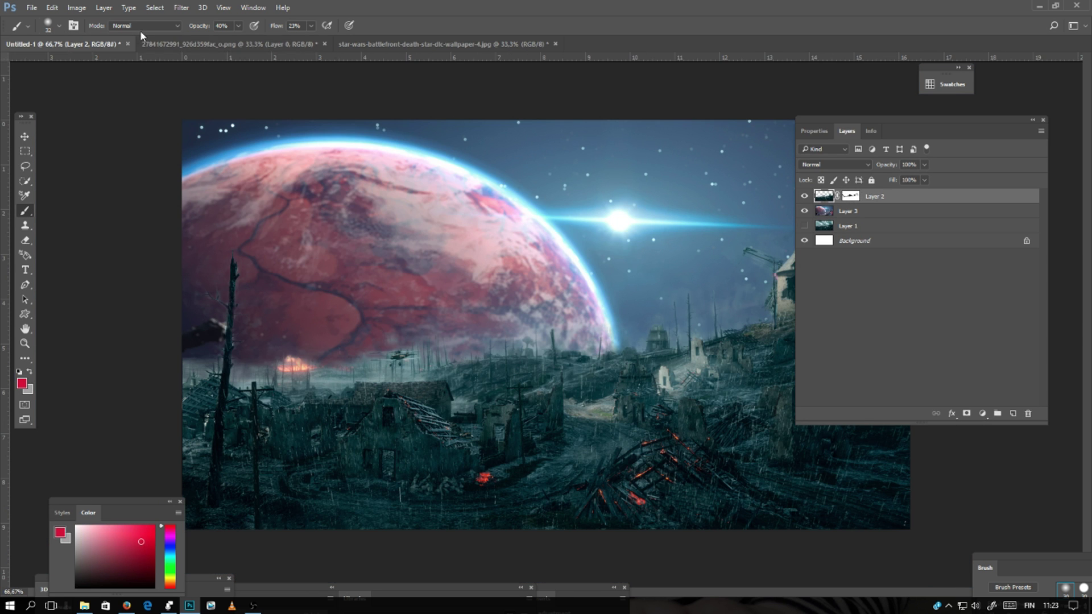
left_click(77, 7)
mouse_move(94, 44)
left_click(236, 36)
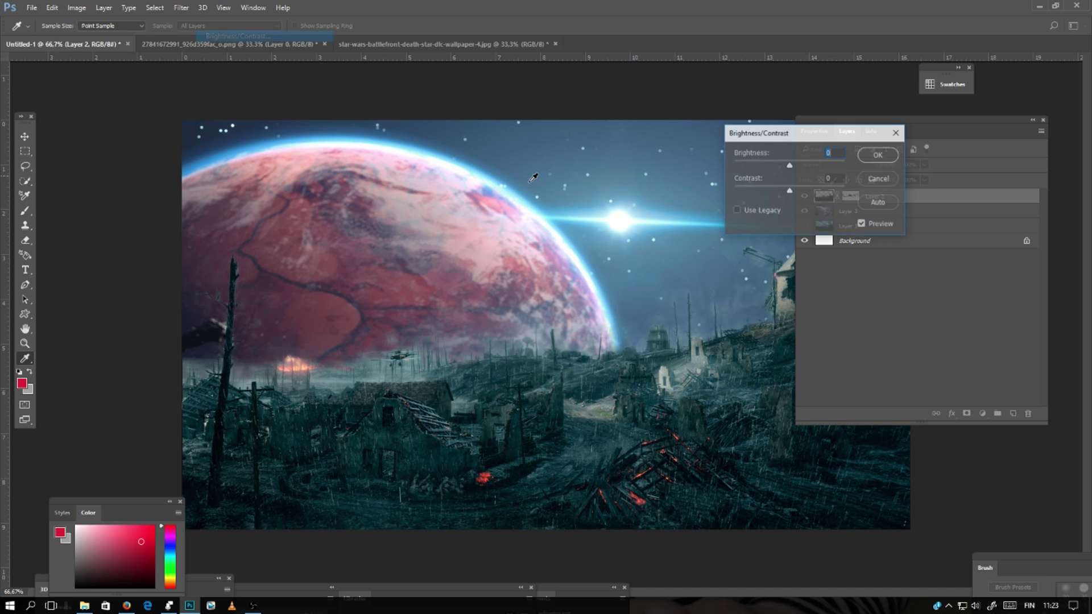
left_click_drag(791, 167, 773, 169)
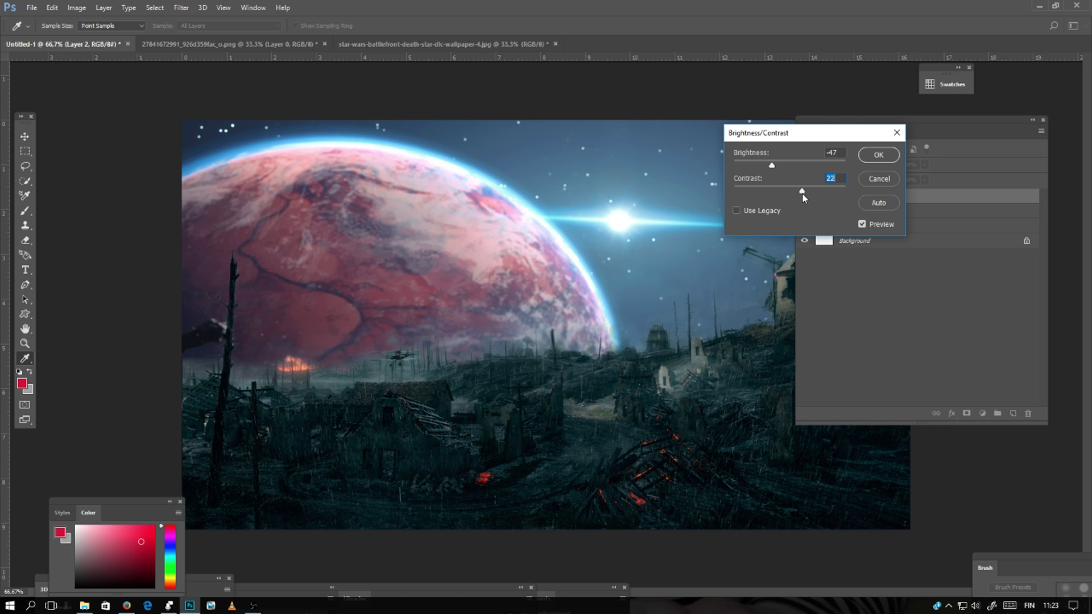
left_click(879, 154)
key("b")
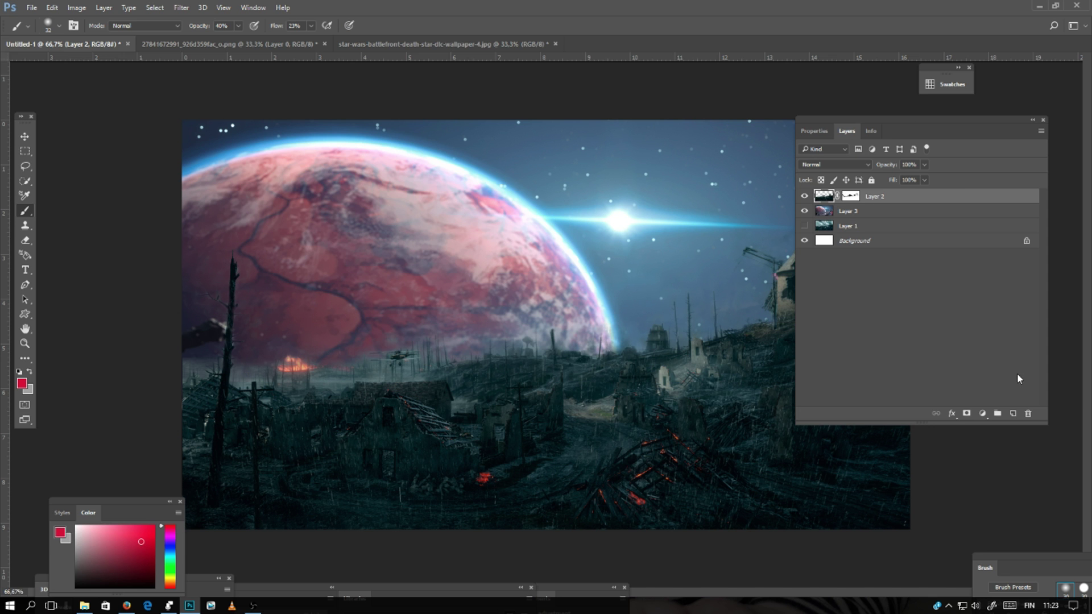
Add a Photo Filter adjustment layer above Layer 2 using Warming Filter (85) at 80% density.
left_click(981, 413)
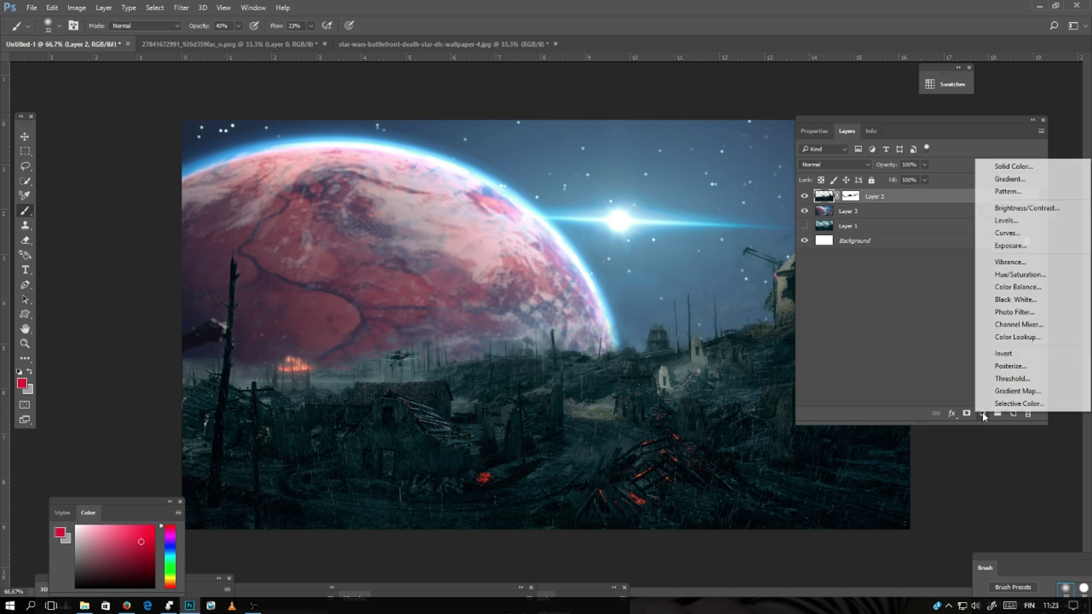
left_click(1011, 314)
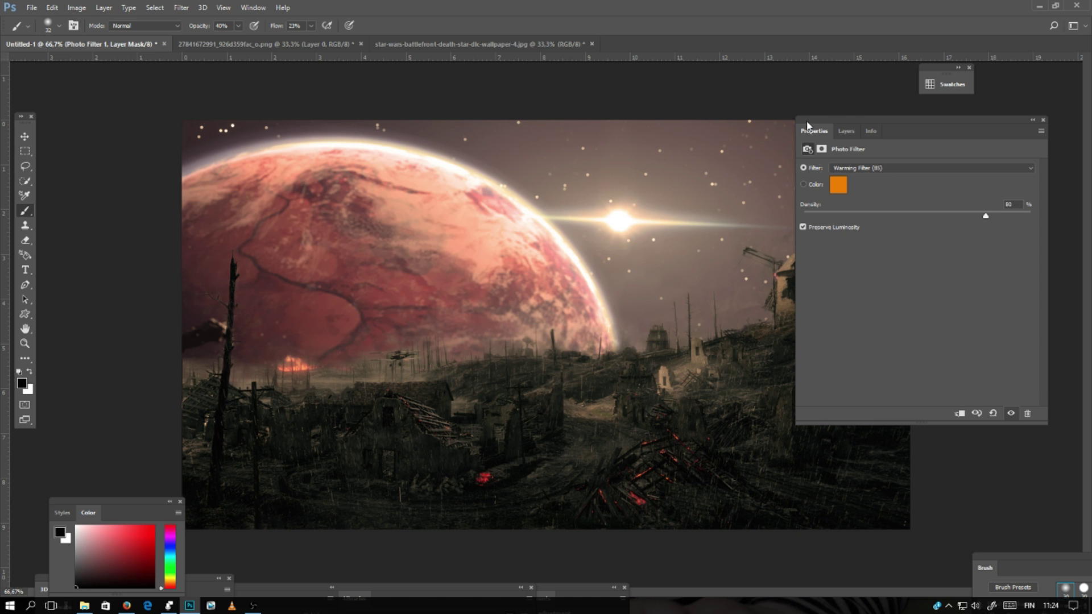
left_click_drag(807, 125, 873, 134)
left_click(913, 140)
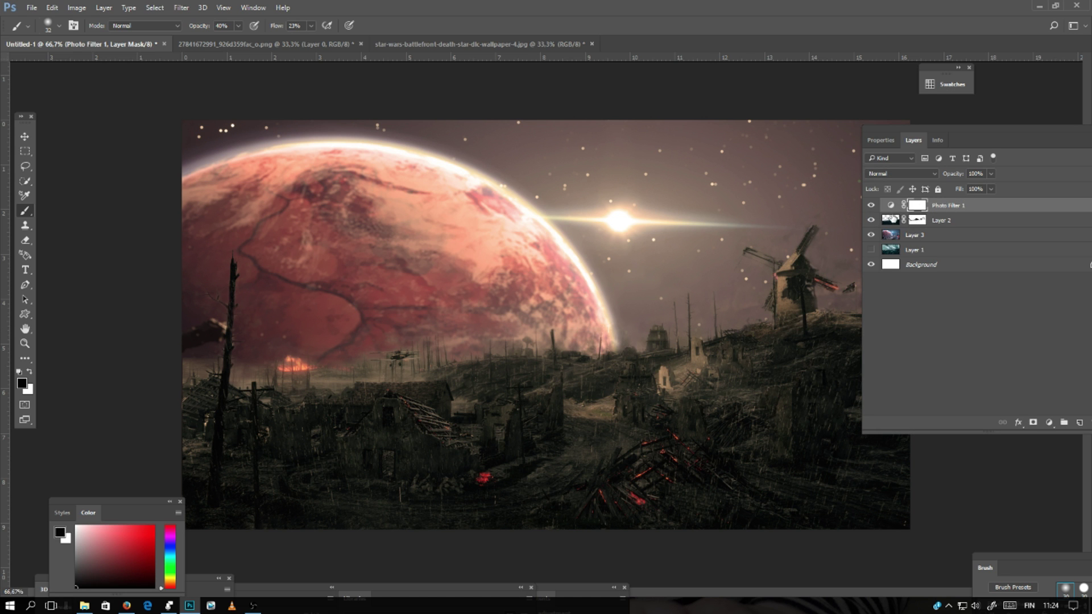
Change the Photo Filter colour to crimson #b7184c and set its density to 91%.
double_click(891, 205)
left_click(904, 194)
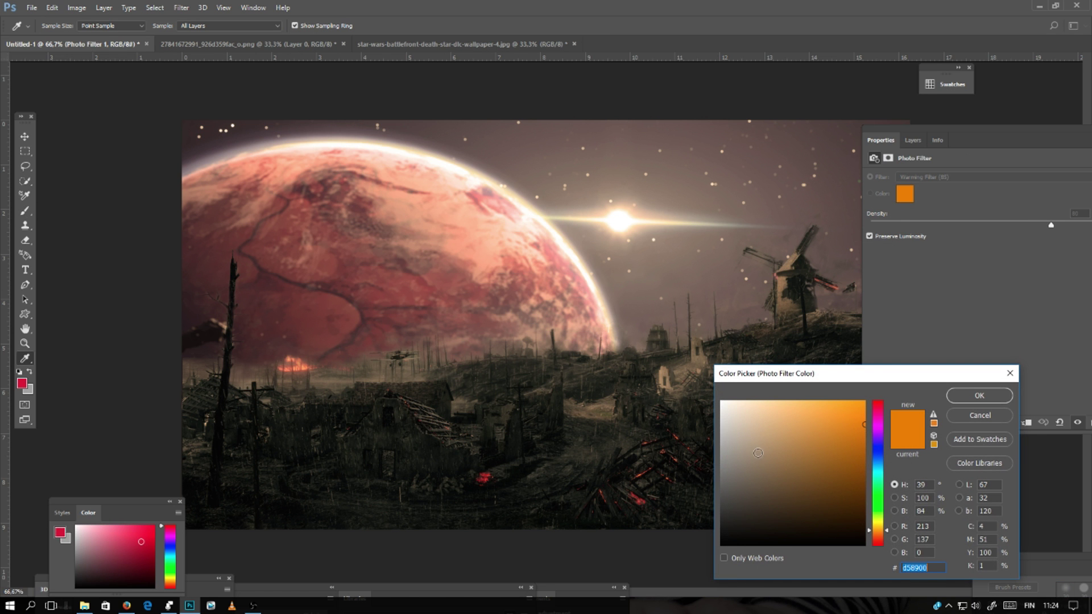
left_click(879, 406)
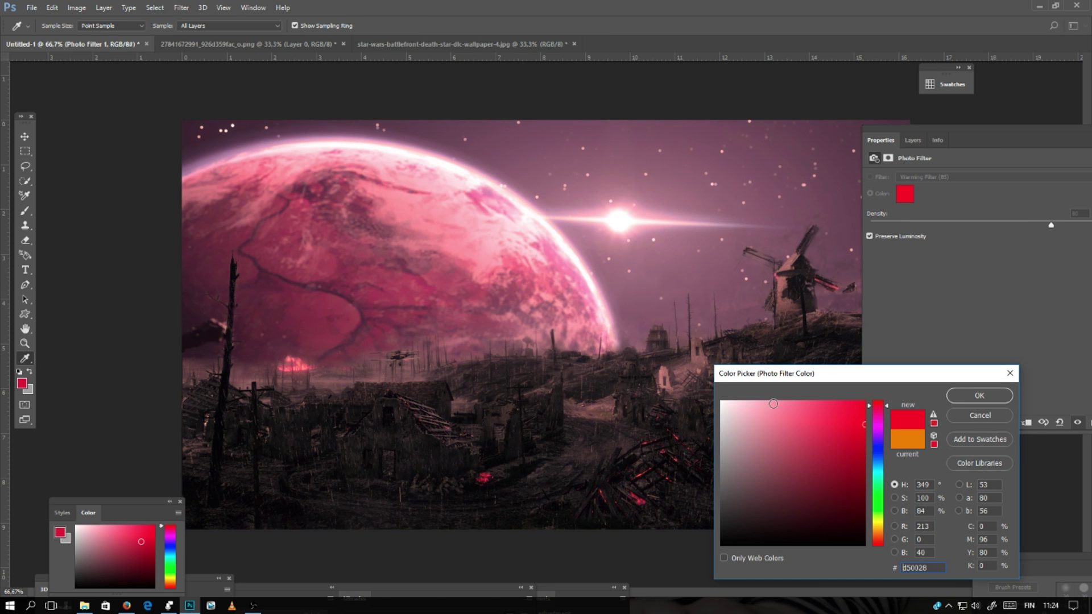
left_click(336, 310)
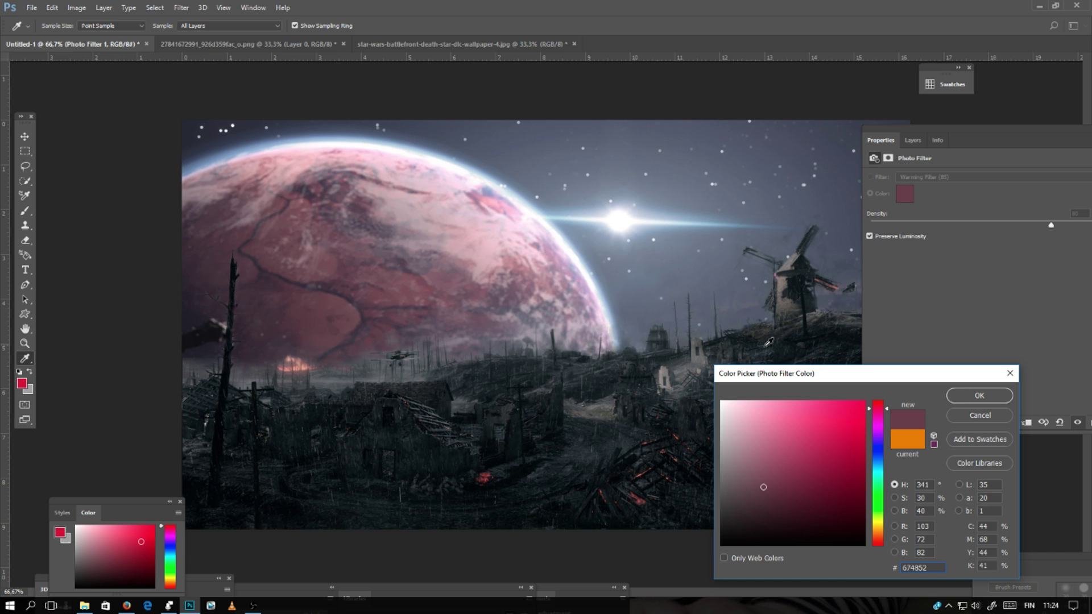
left_click_drag(835, 463, 826, 501)
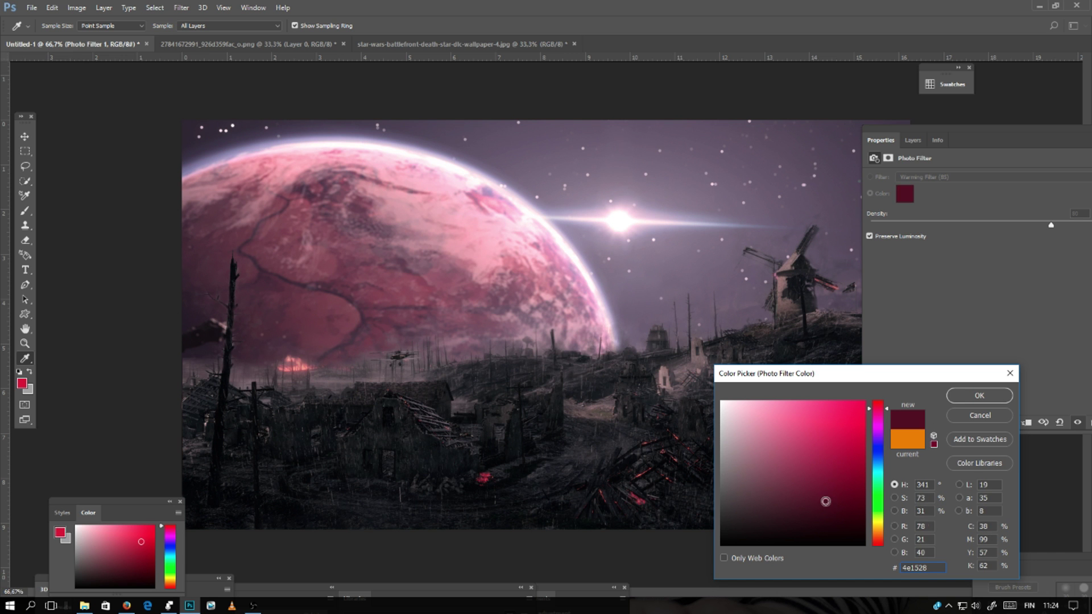
left_click(812, 453)
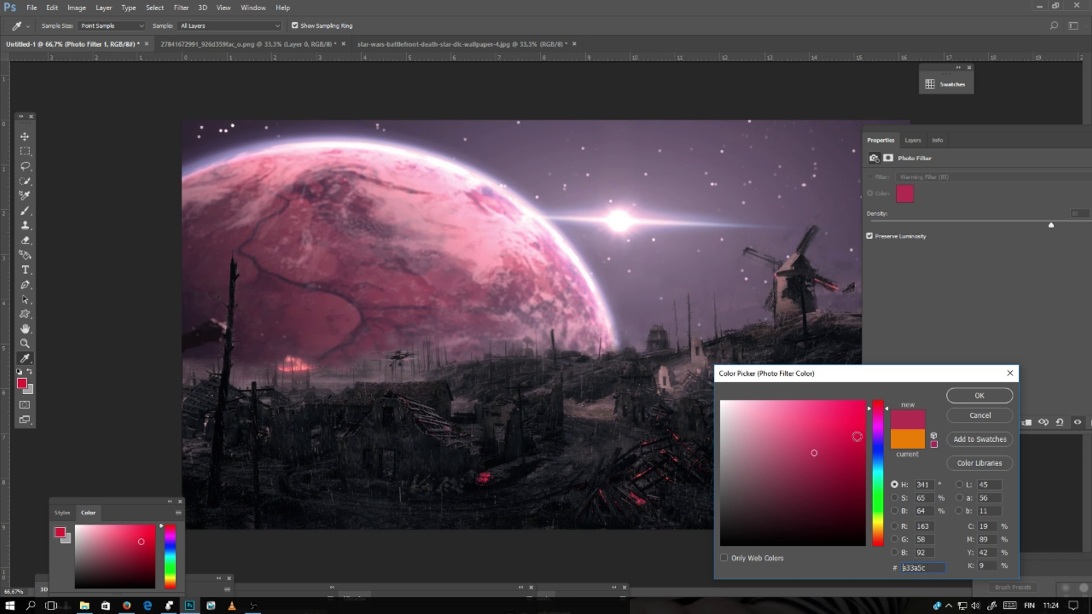
left_click(845, 441)
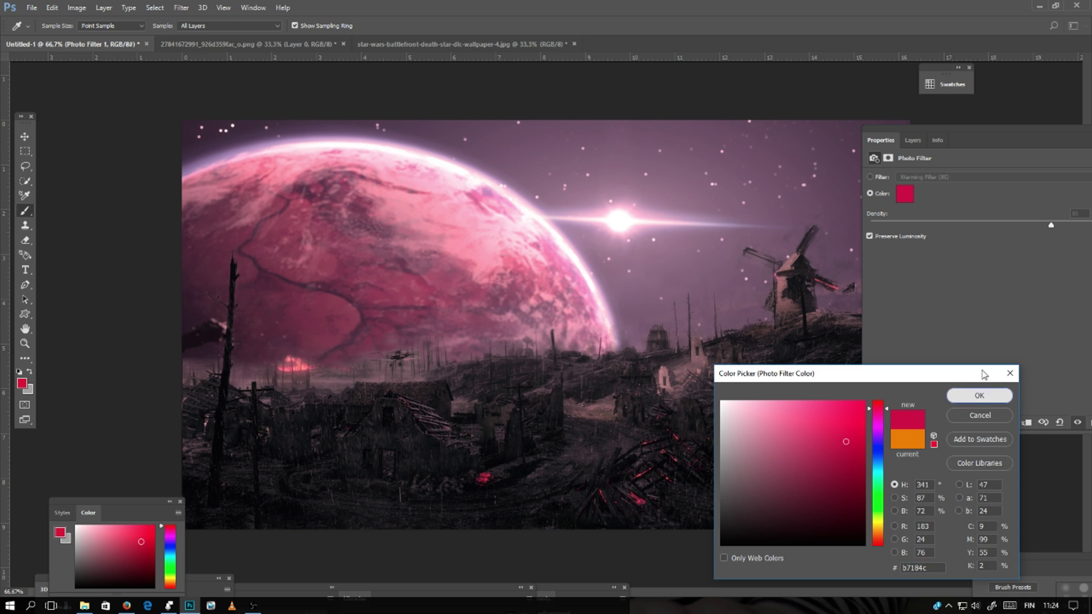
left_click(978, 395)
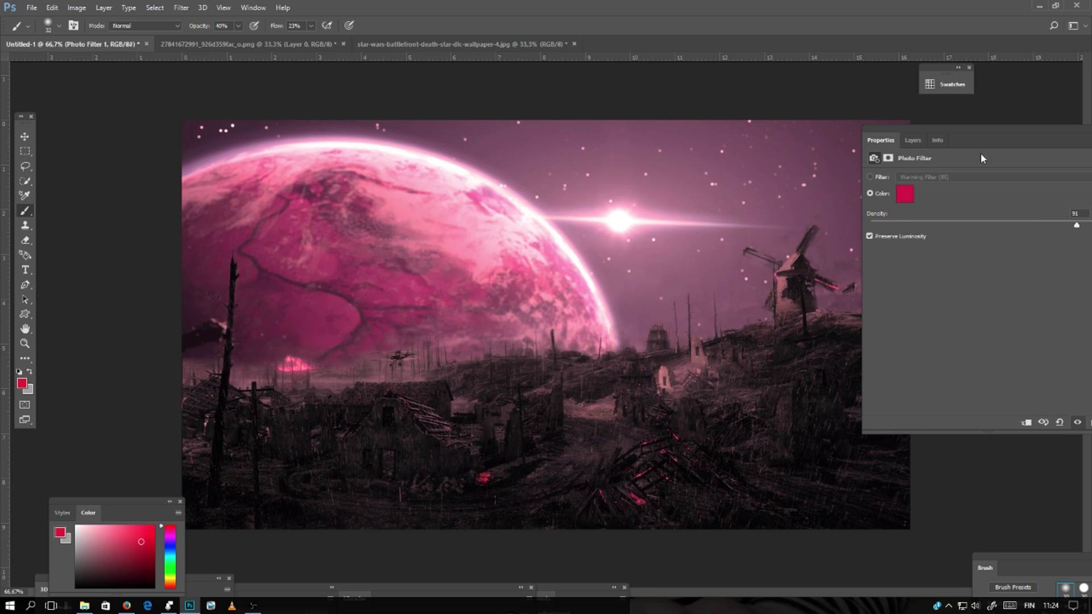
Hide and reshow Layer 3 to compare the tinted battlefield with and without the space background.
left_click(912, 141)
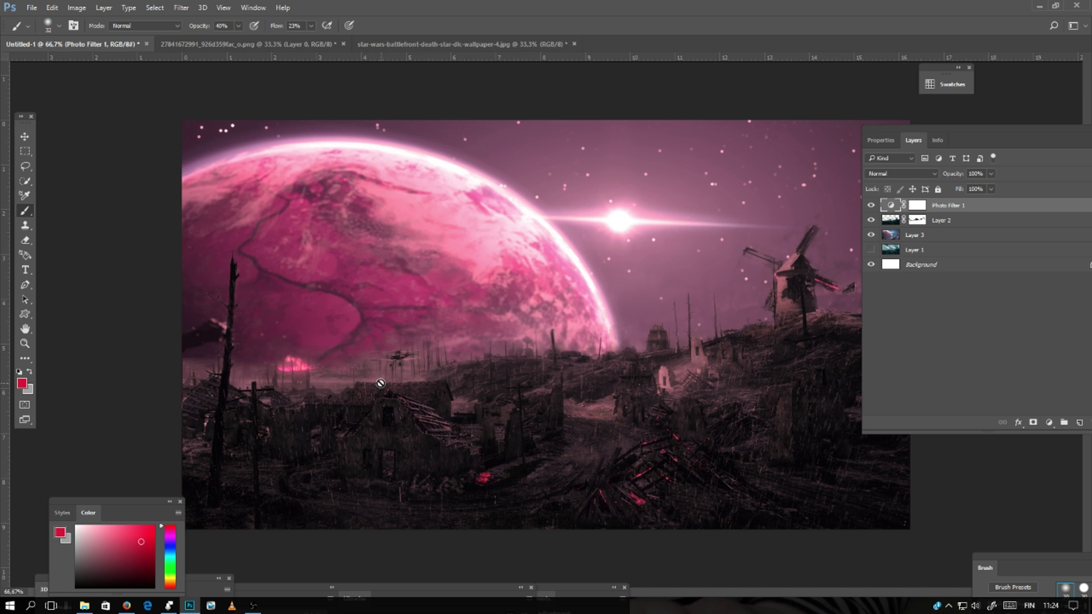
left_click(870, 235)
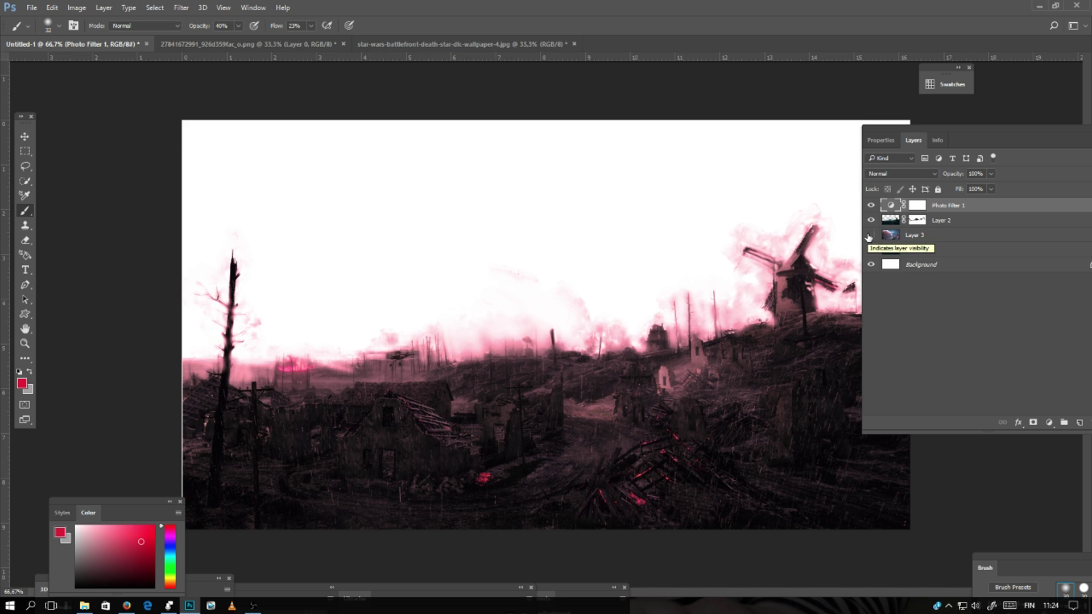
left_click(870, 235)
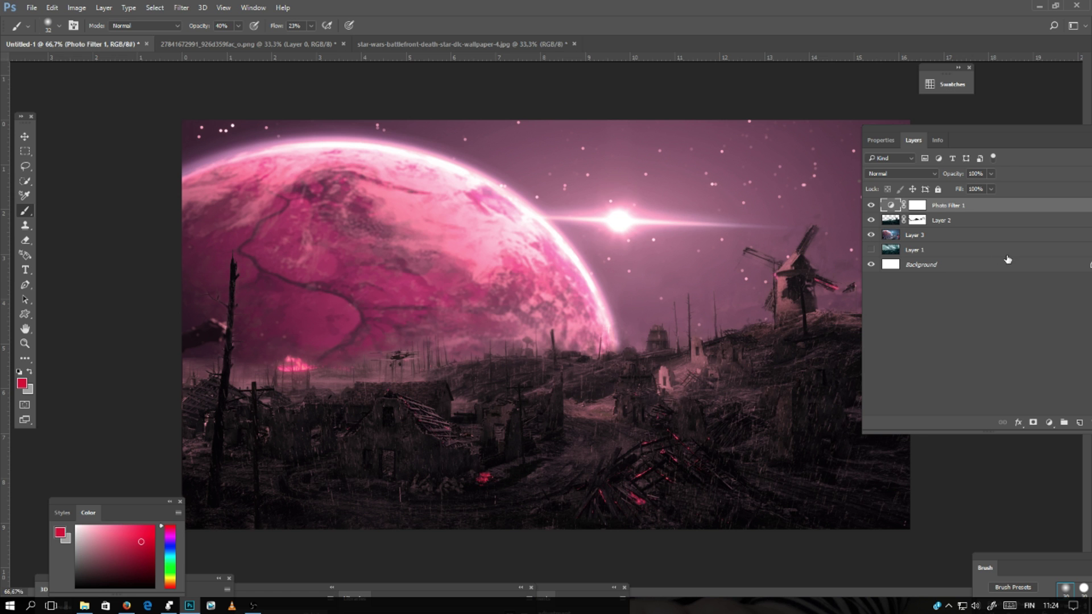
Paint black on the Photo Filter 1 mask over the upper planet and sky with a large soft brush at 83% opacity.
left_click(916, 206)
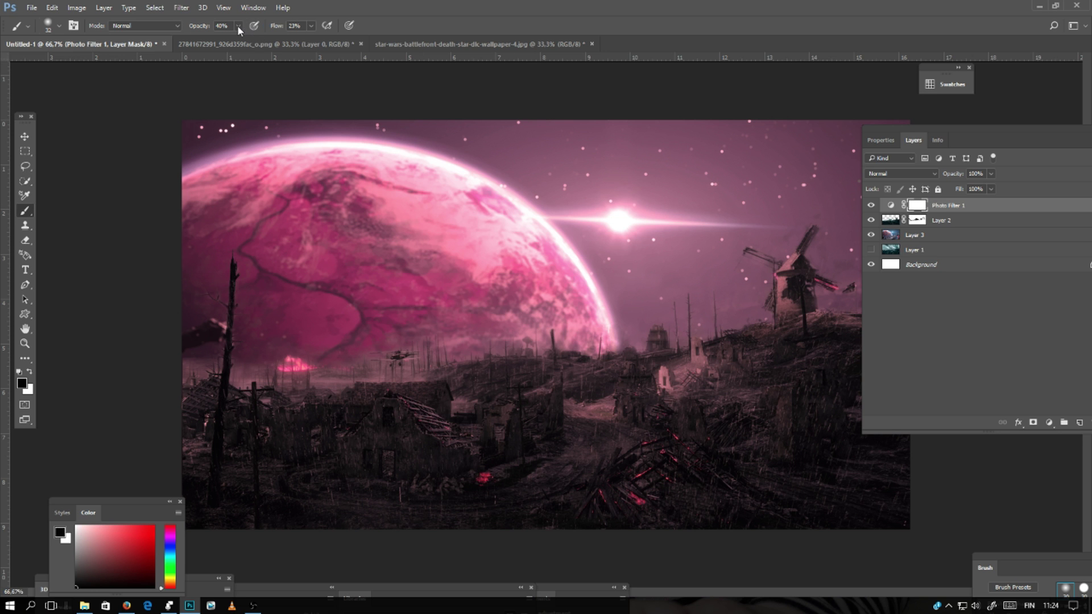
left_click(47, 26)
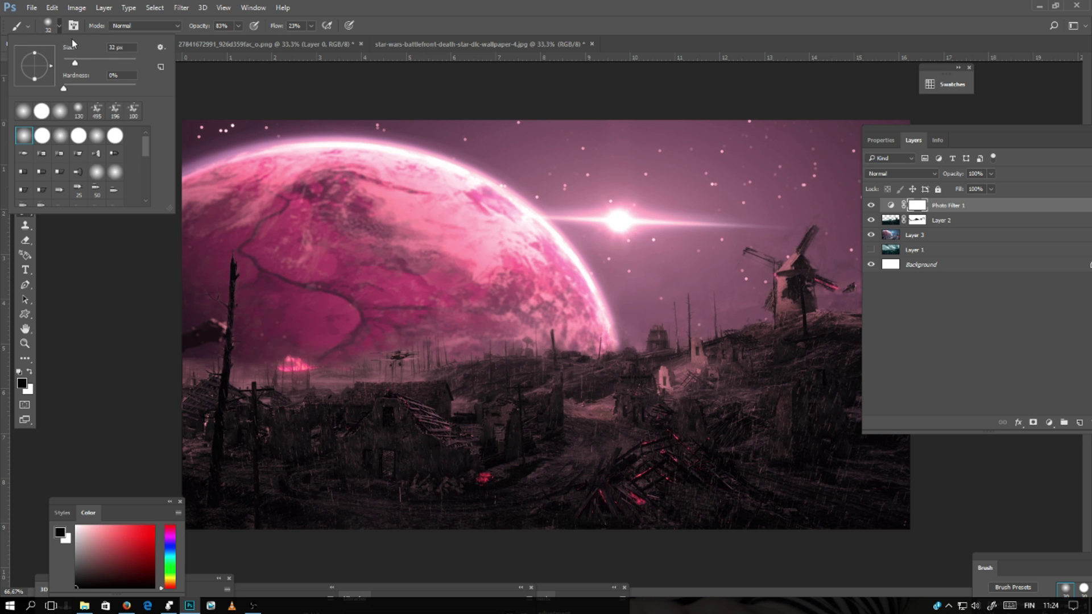
left_click_drag(123, 63, 122, 64)
mouse_move(546, 150)
left_mouse_down()
mouse_move(461, 154)
mouse_move(695, 158)
left_mouse_up()
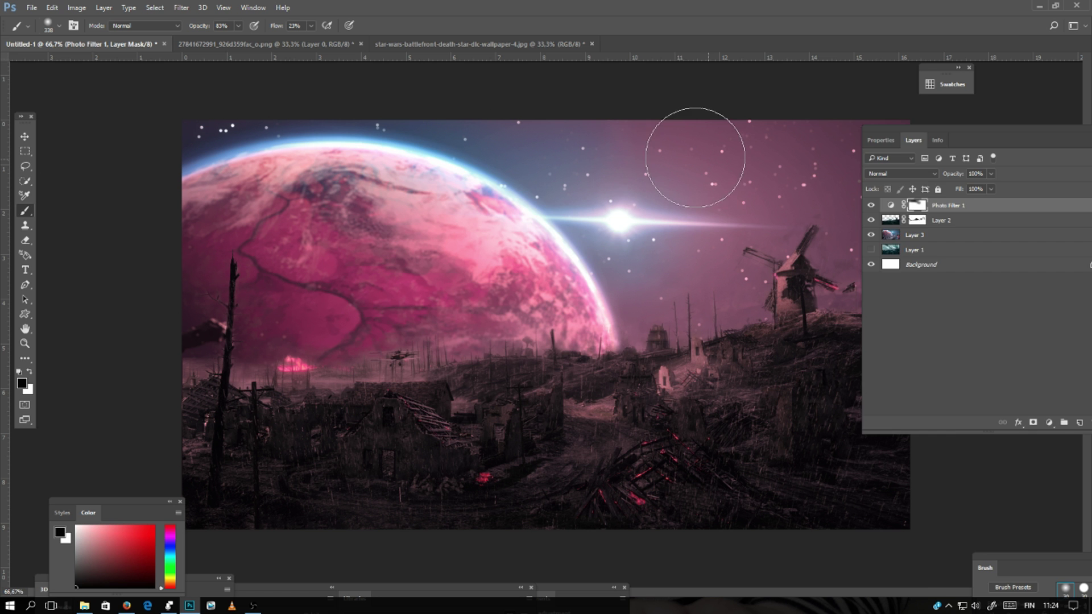
left_click_drag(873, 131, 937, 378)
left_click_drag(859, 150, 614, 295)
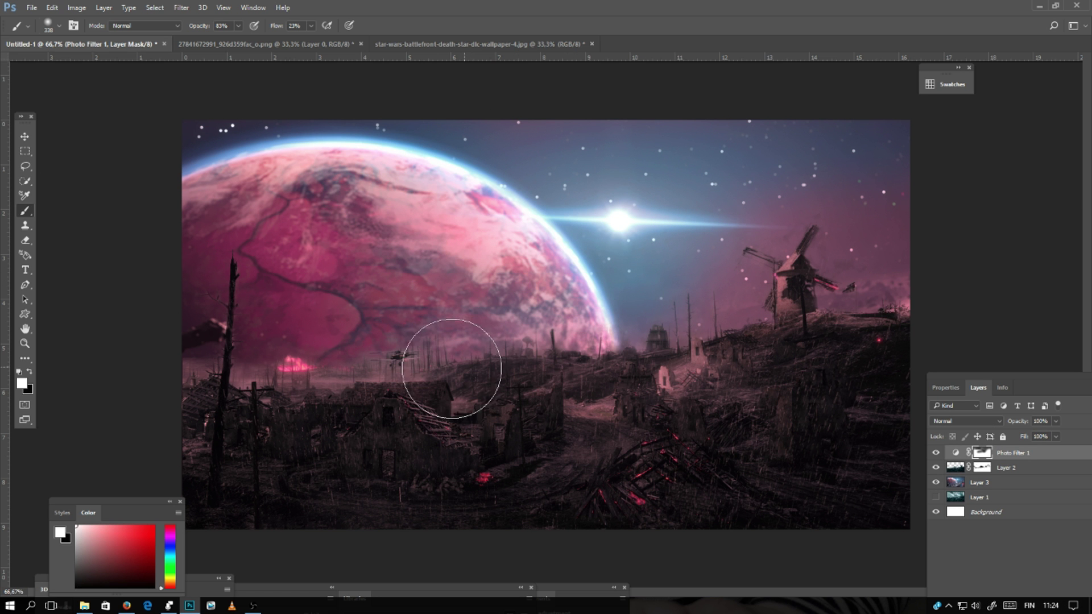
Refine the Photo Filter 1 mask with a smaller brush along the planet's edge, the horizon and the sky around the windmill.
left_click(59, 26)
left_click(93, 63)
key("ctrl+plus")
key("ctrl+plus")
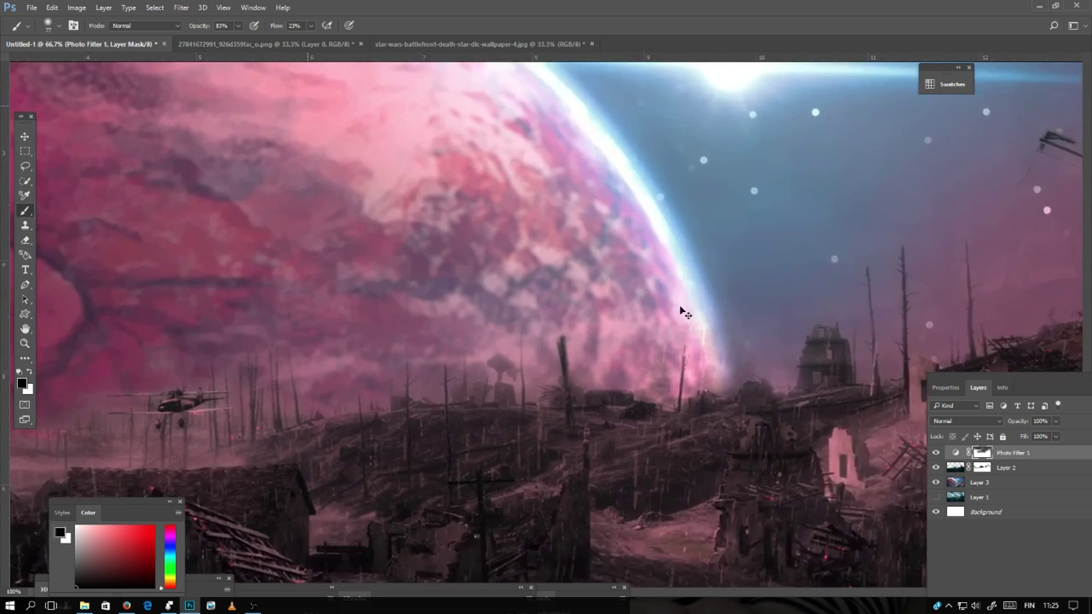
left_click_drag(682, 309, 244, 394)
mouse_move(724, 390)
left_mouse_down()
mouse_move(813, 338)
mouse_move(750, 413)
mouse_move(650, 211)
mouse_move(827, 196)
left_mouse_up()
mouse_move(734, 272)
left_mouse_down()
mouse_move(455, 251)
mouse_move(315, 342)
left_mouse_up()
left_click_drag(588, 412, 669, 387)
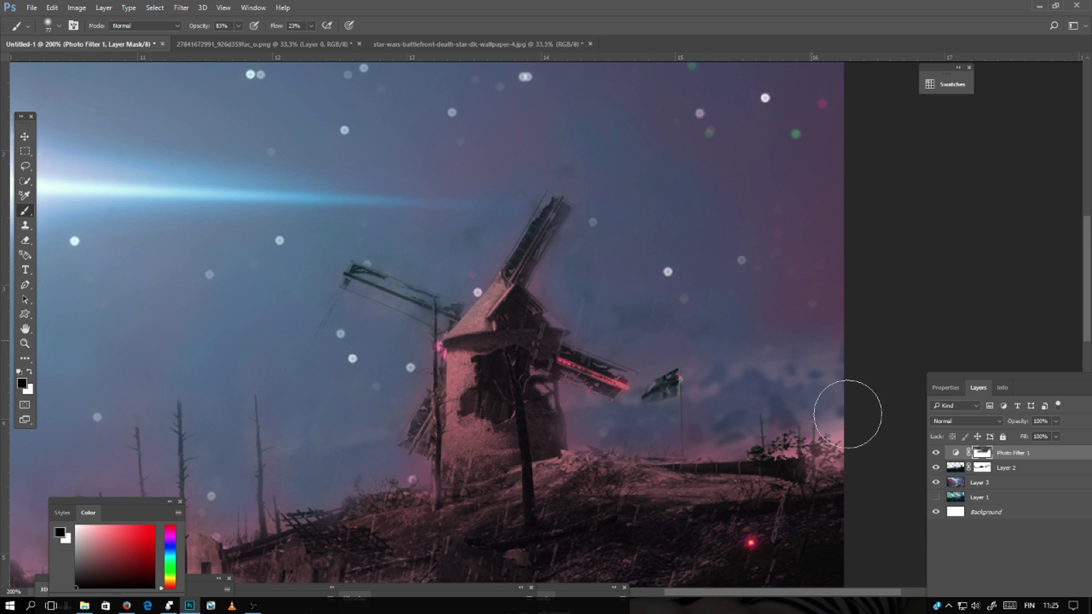
key("ctrl+minus")
mouse_move(501, 101)
left_mouse_down()
mouse_move(570, 309)
mouse_move(677, 324)
mouse_move(411, 275)
mouse_move(344, 395)
mouse_move(285, 434)
mouse_move(416, 352)
left_mouse_up()
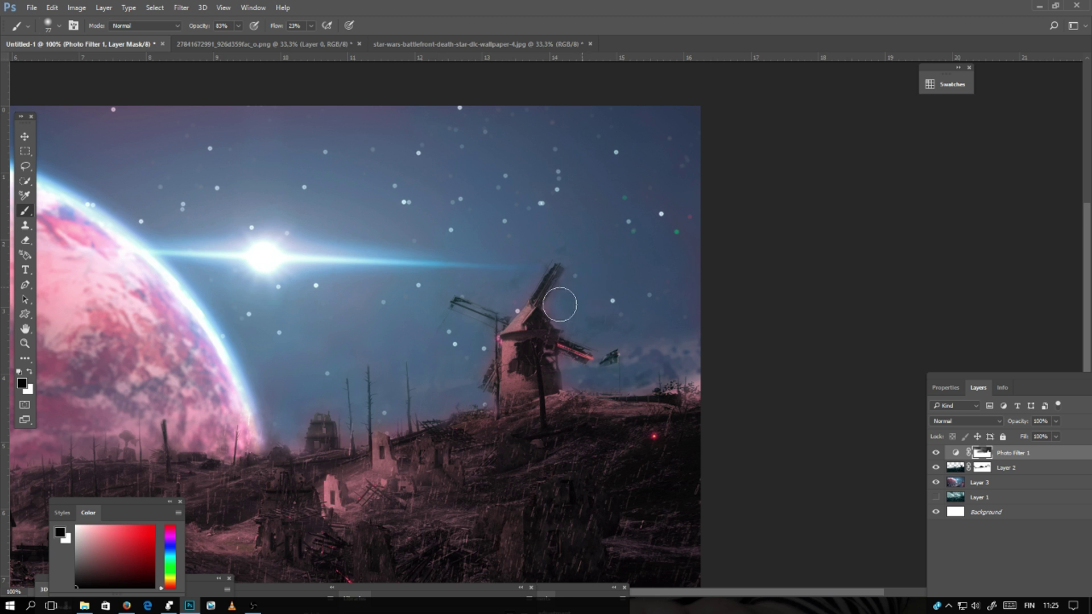
key("ctrl+minus")
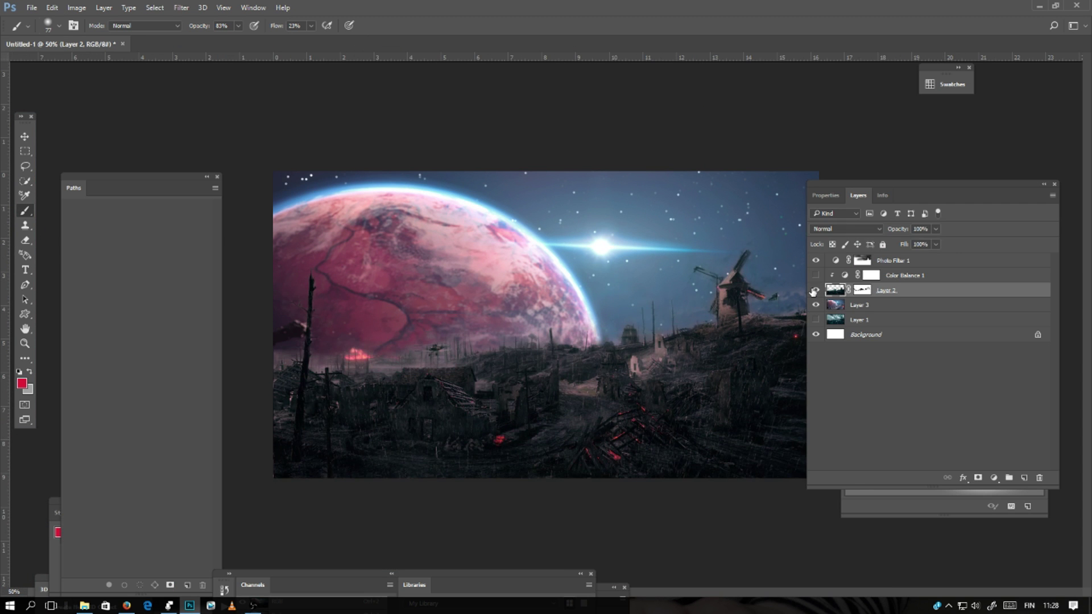
Compare the image with and without Layer 2, then add a new clipped layer above it in Screen blend mode.
left_click(815, 290)
left_click(815, 290)
left_click(1023, 478)
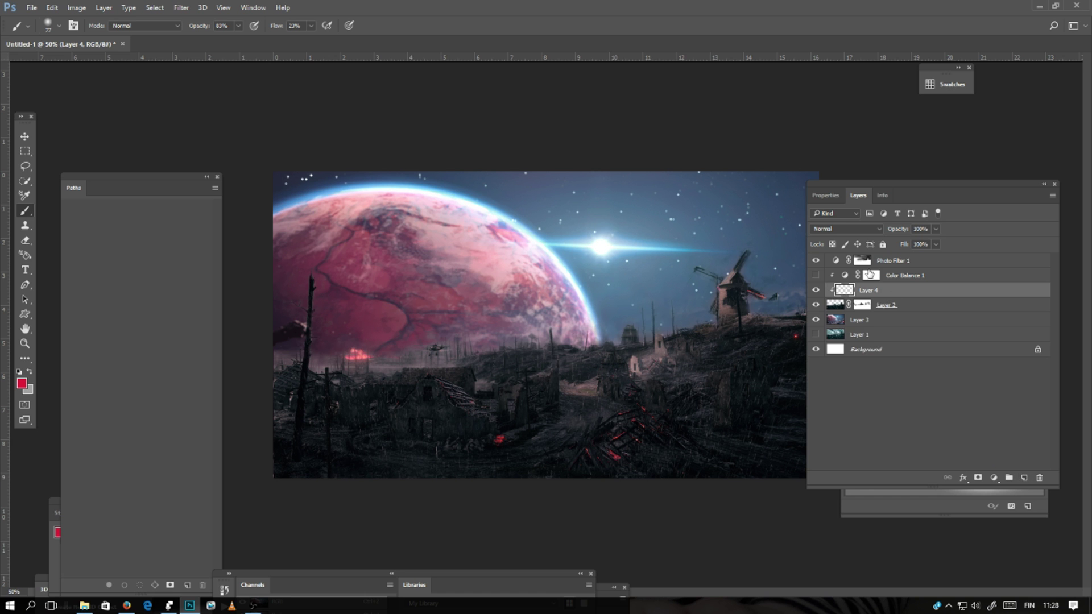
left_click(831, 228)
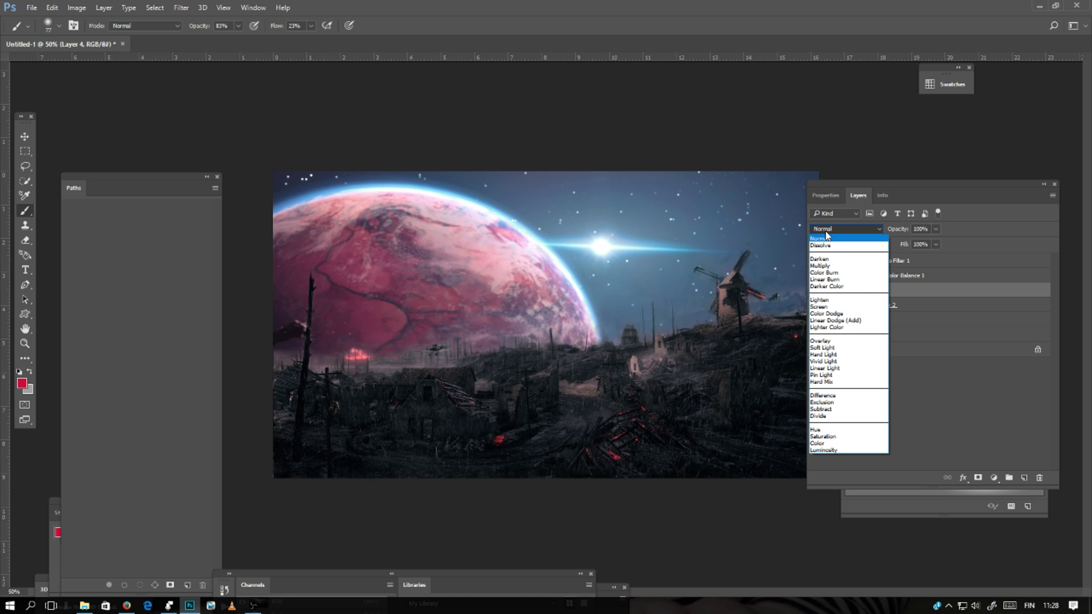
left_click(834, 308)
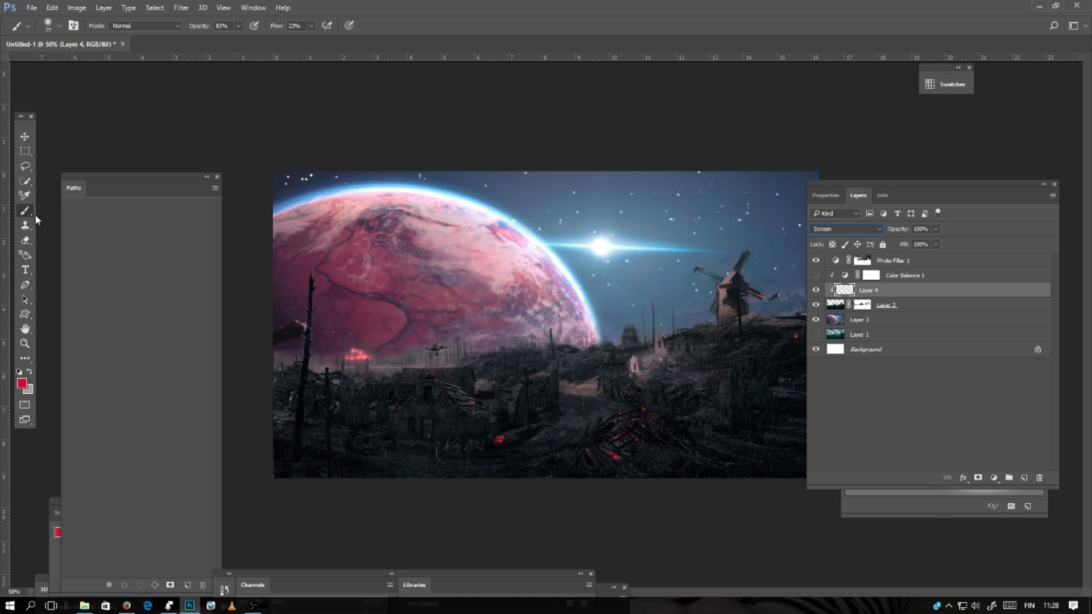
Paint a soft white glow over the battlefield below the star on Layer 4 with a 1457 px brush at 60% opacity.
left_click(21, 384)
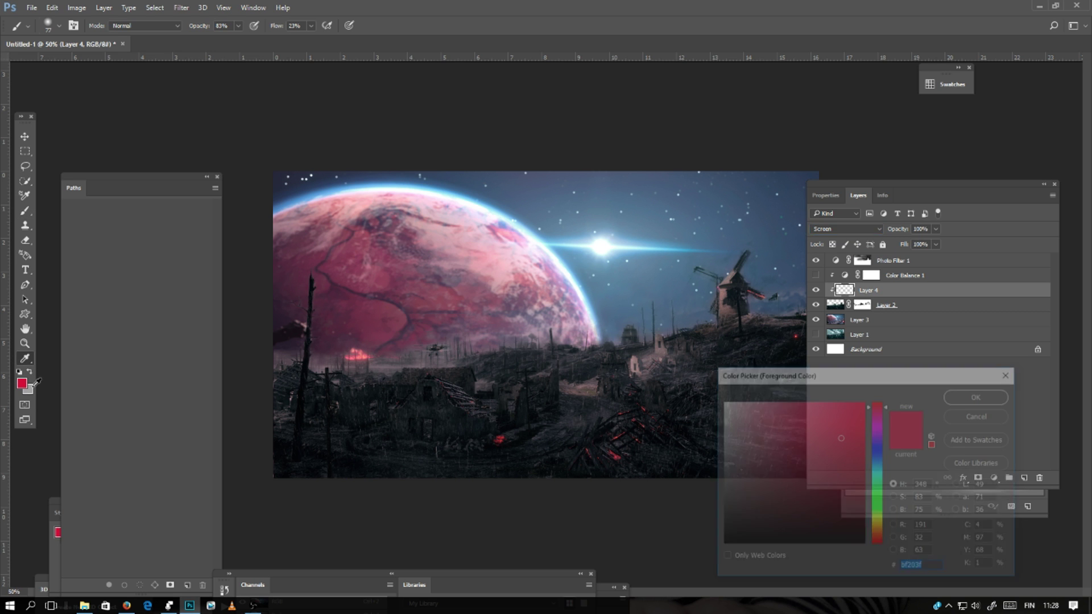
left_click(605, 243)
left_click(1004, 391)
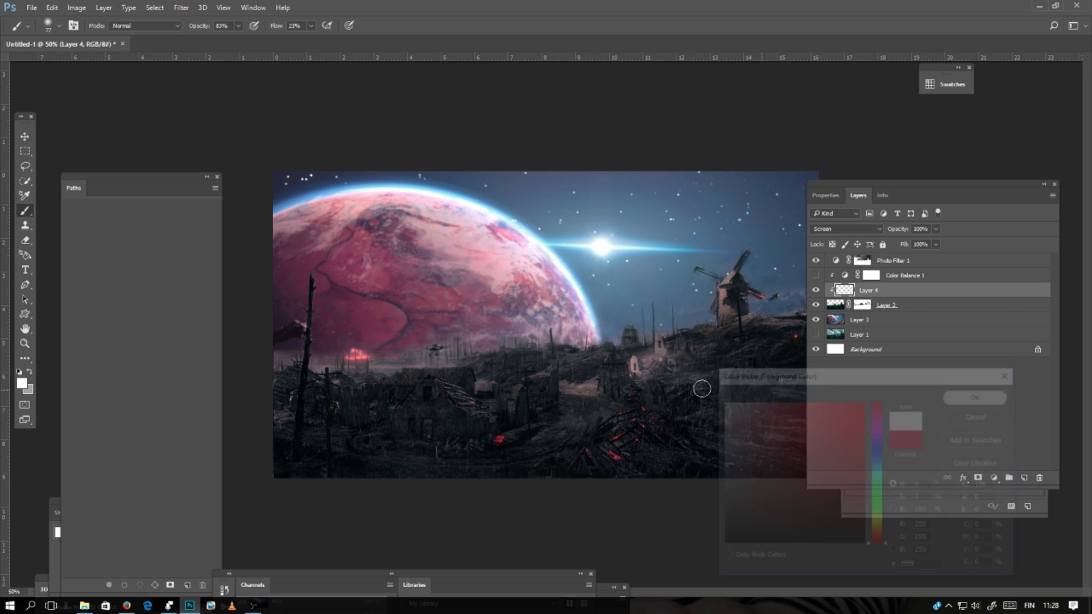
left_click(240, 25)
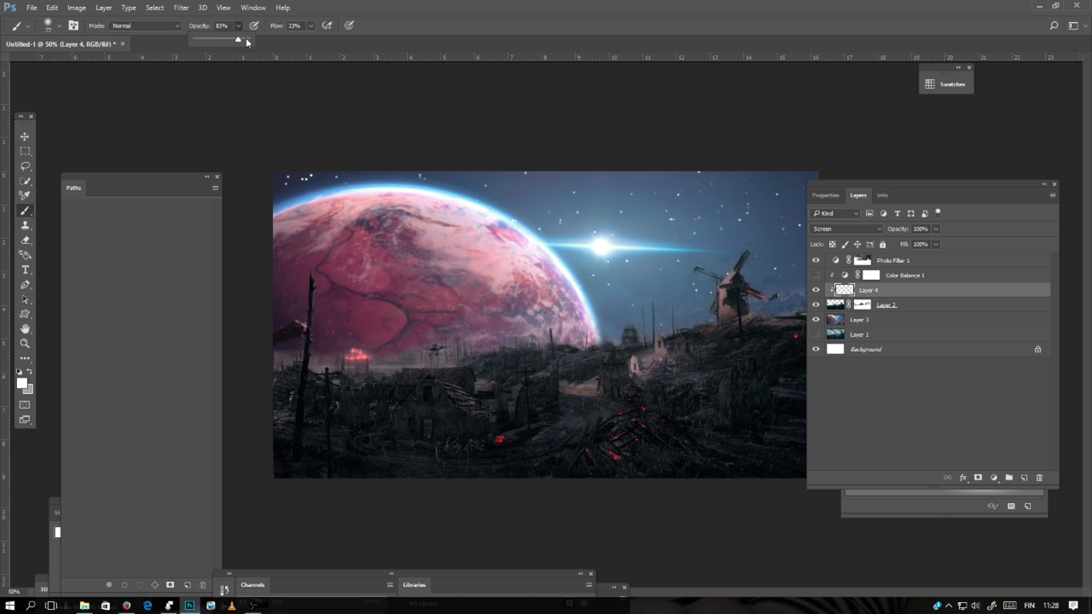
left_click(60, 26)
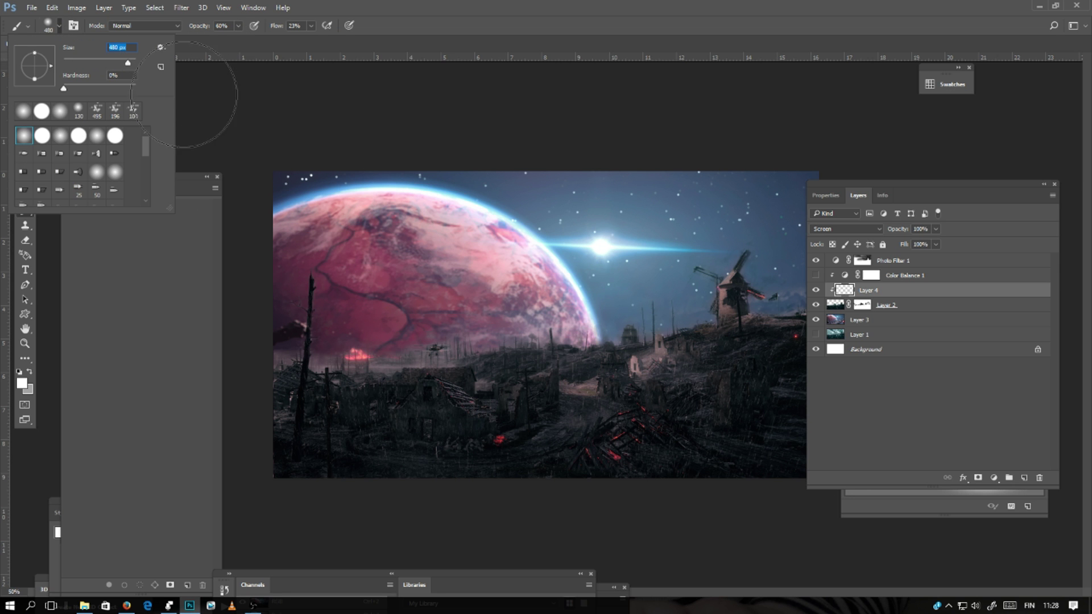
left_click_drag(130, 65, 128, 67)
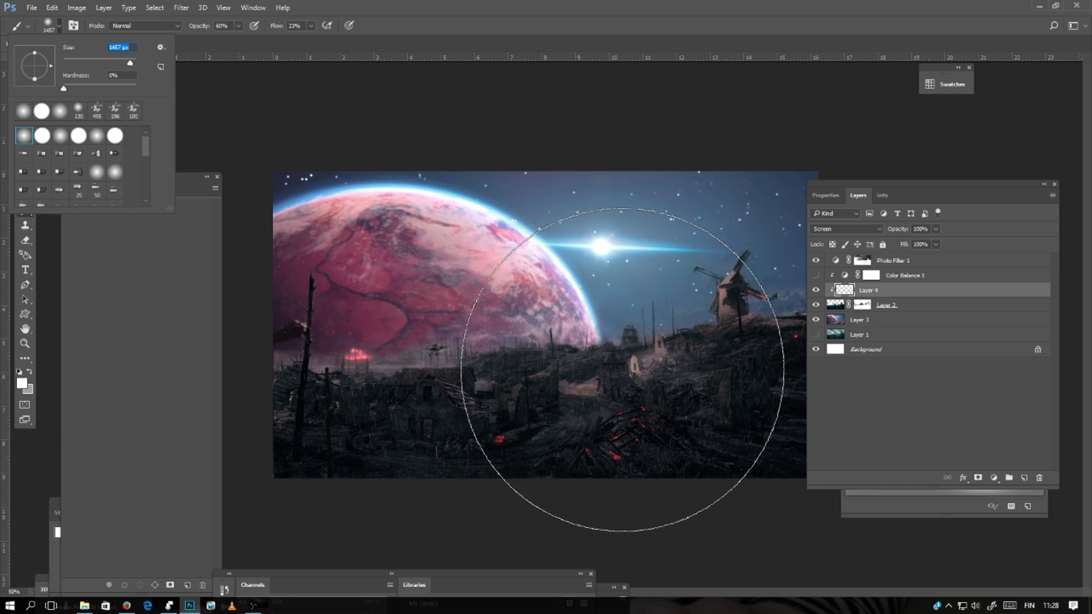
left_click(620, 370)
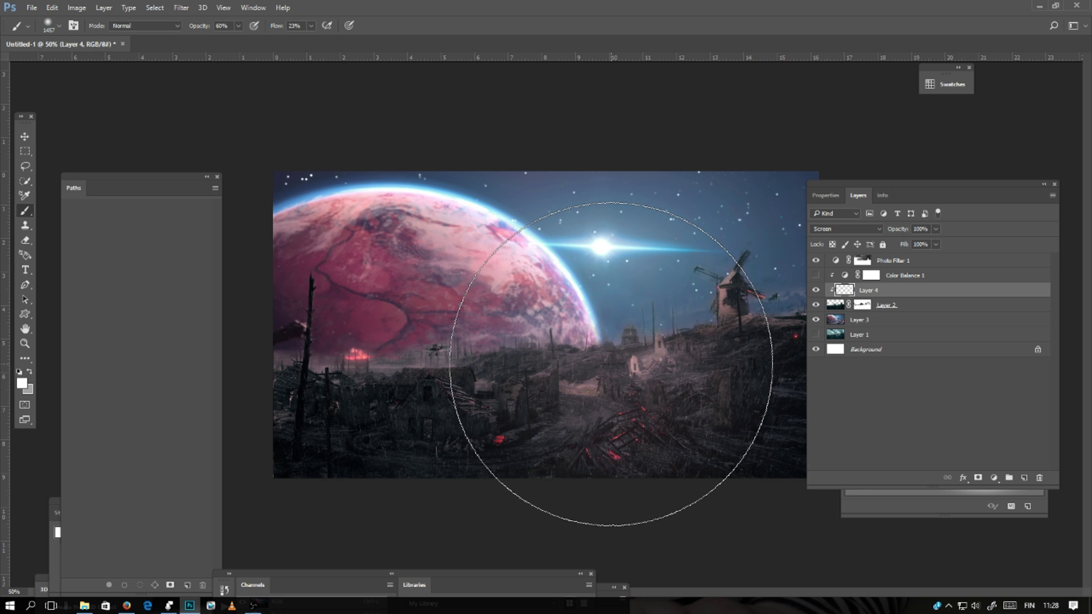
left_click(611, 364)
left_click(606, 339)
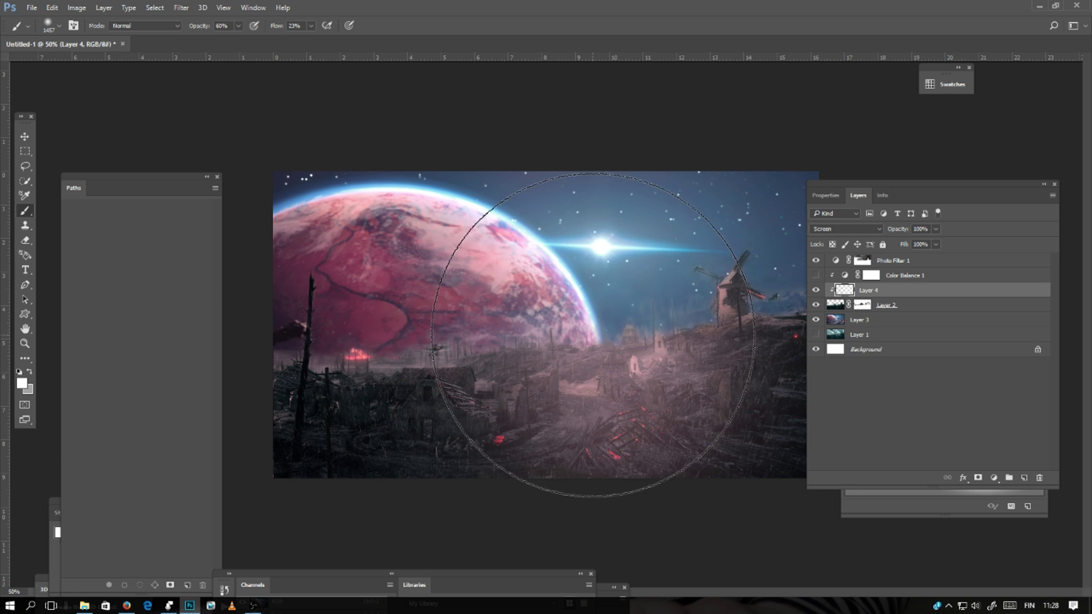
left_click(616, 319)
Paint black on Layer 2's mask with a smaller brush to clean the hazy horizon between the planet and the windmill.
key("ctrl+plus")
key("ctrl+plus")
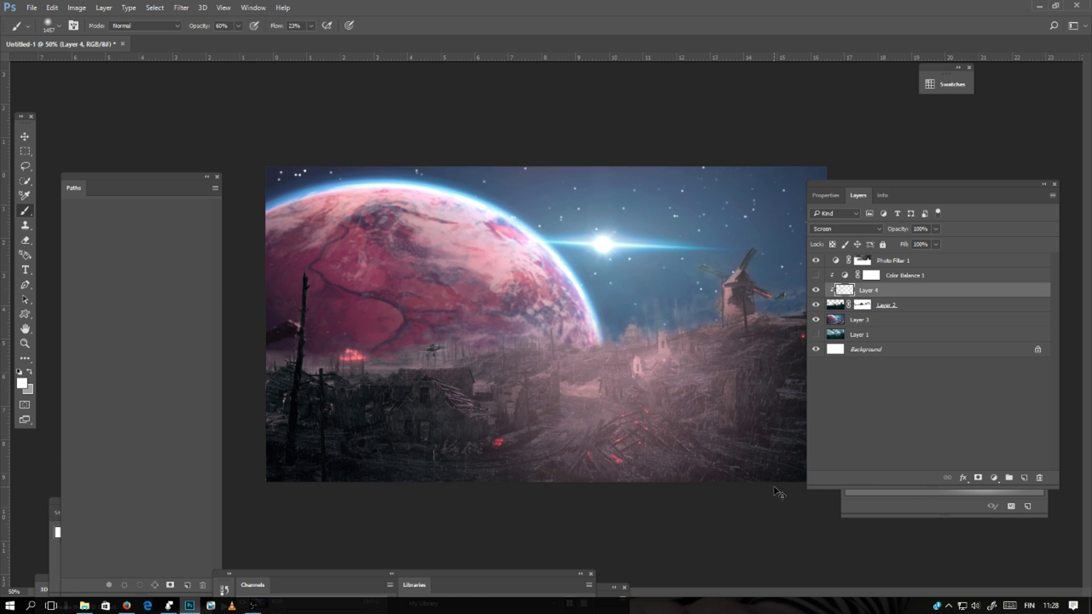
left_click_drag(726, 366, 407, 372)
left_click(862, 305)
left_click(57, 26)
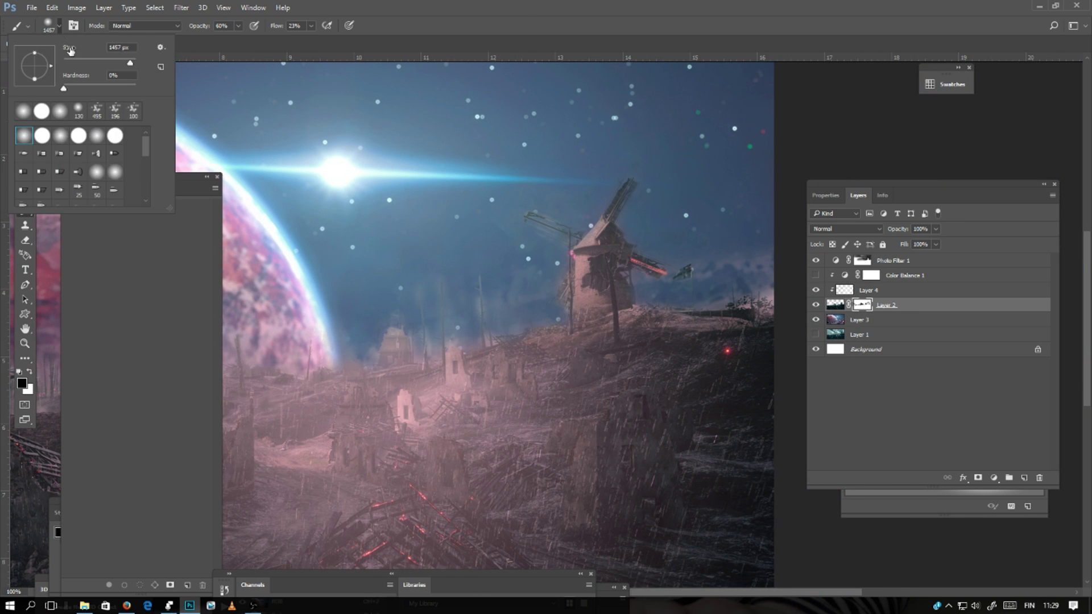
left_click(70, 56)
left_click(416, 276)
mouse_move(354, 362)
left_mouse_down()
mouse_move(434, 357)
mouse_move(466, 288)
mouse_move(485, 338)
left_mouse_up()
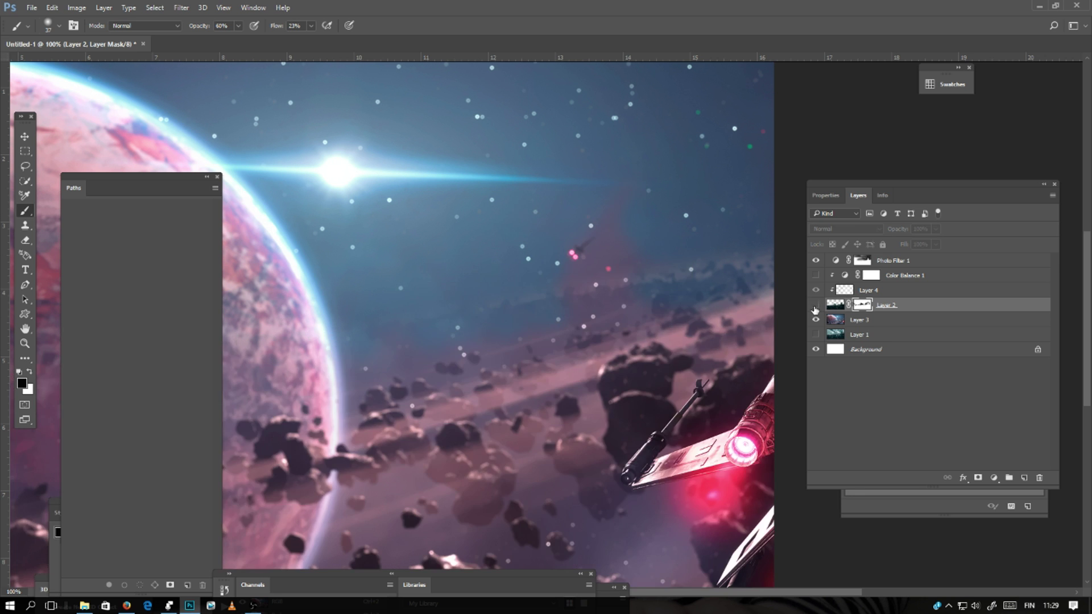
key("ctrl+minus")
key("ctrl+minus")
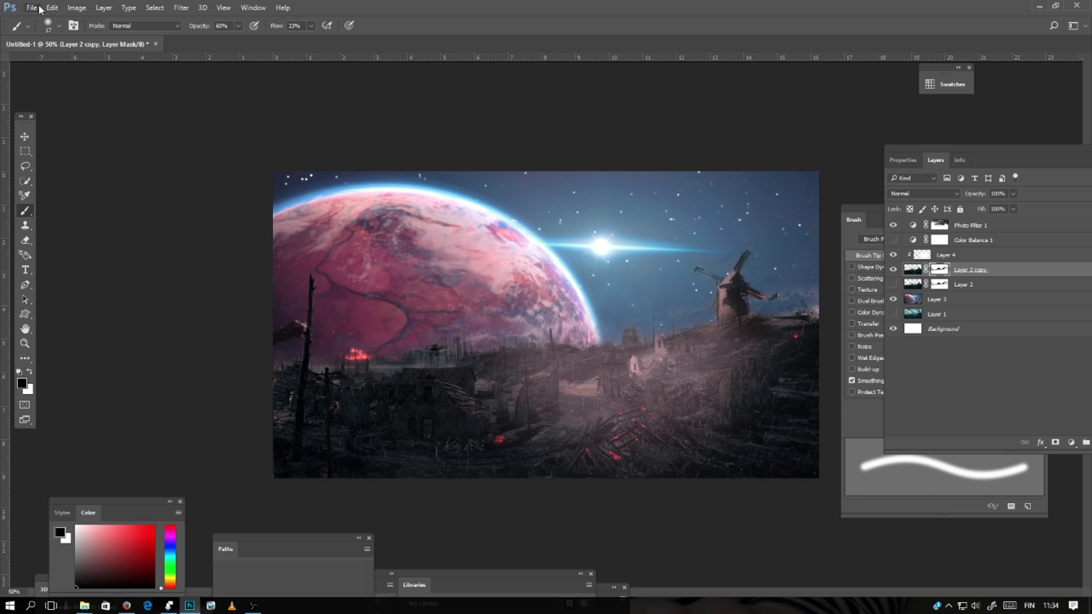
left_click(40, 9)
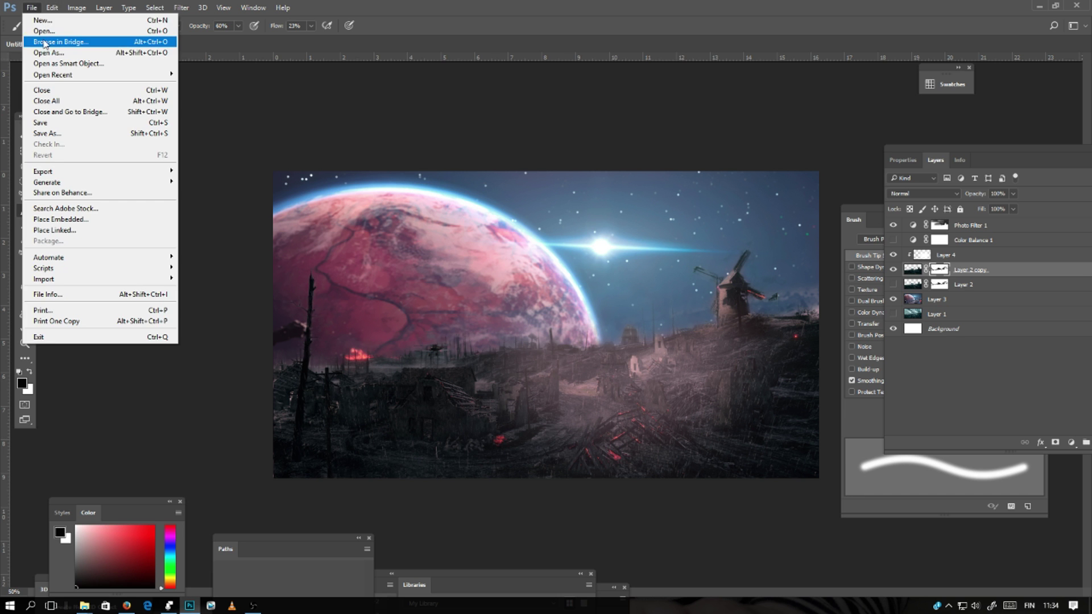
left_click(98, 41)
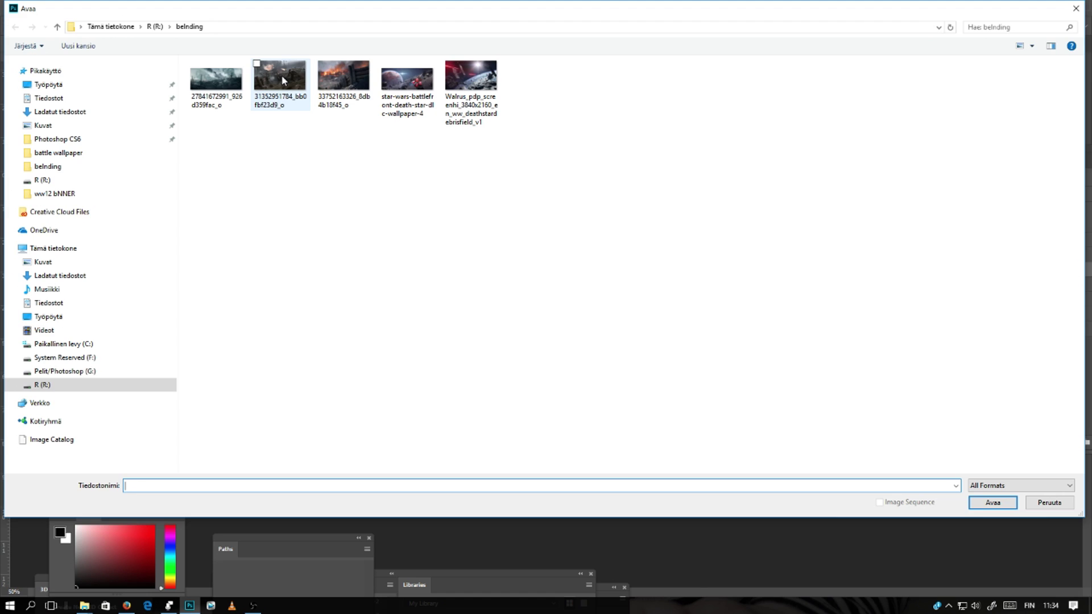
double_click(283, 80)
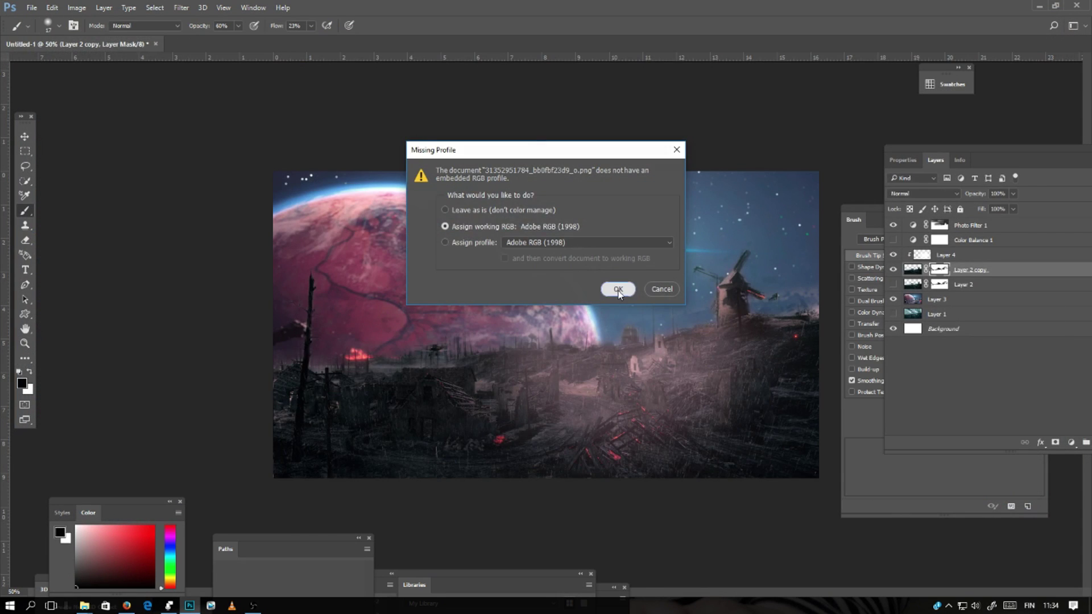
left_click(617, 289)
Select the trench, soldiers and explosion with the Lasso tool, leaving out the forest and sky above them.
key("ctrl+plus")
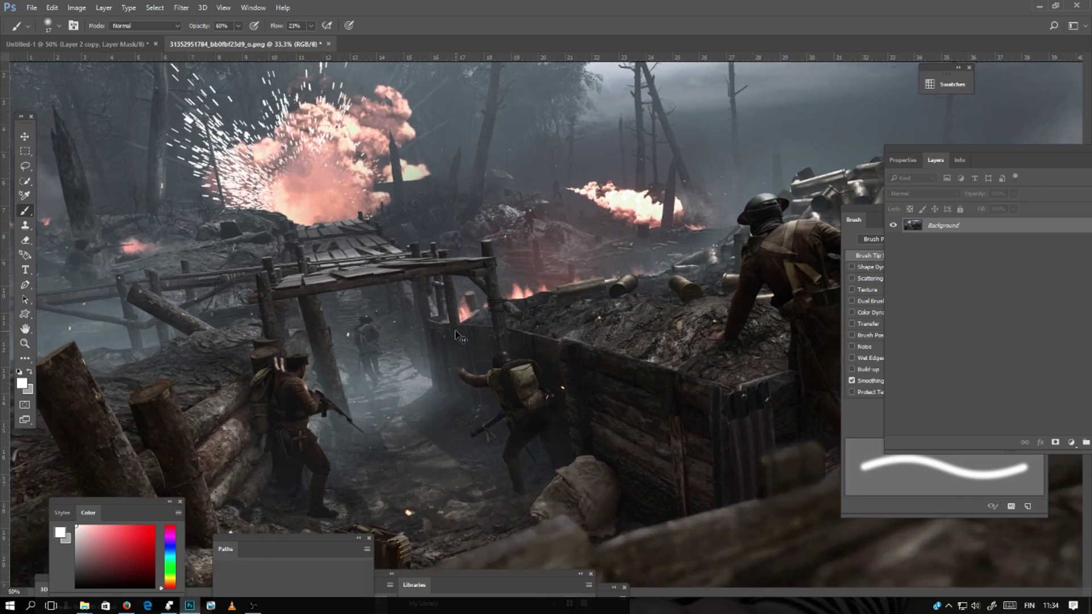
left_click_drag(358, 394, 373, 295)
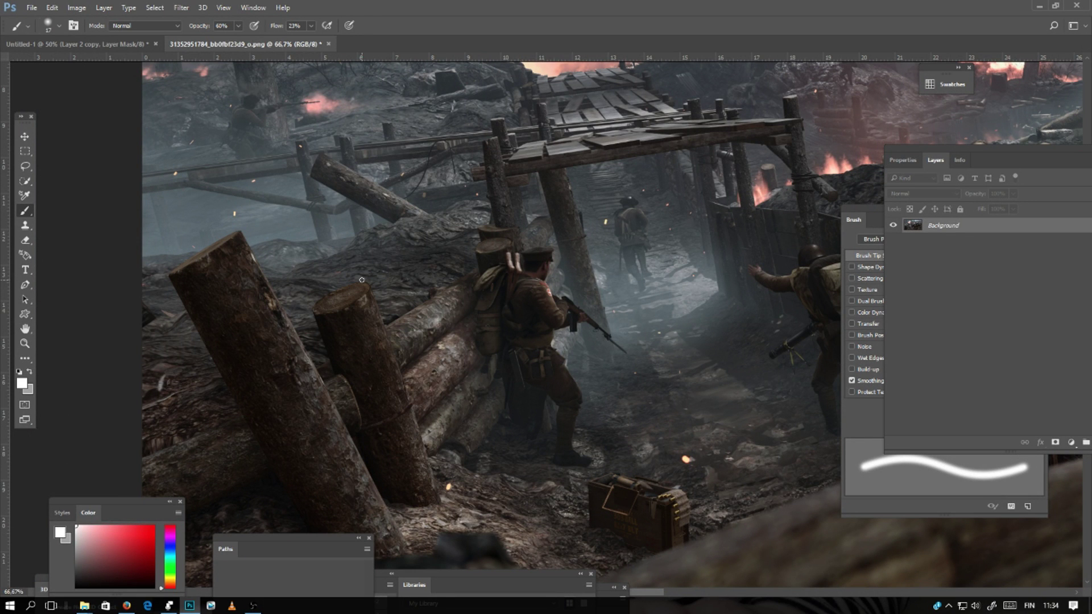
key("ctrl+minus")
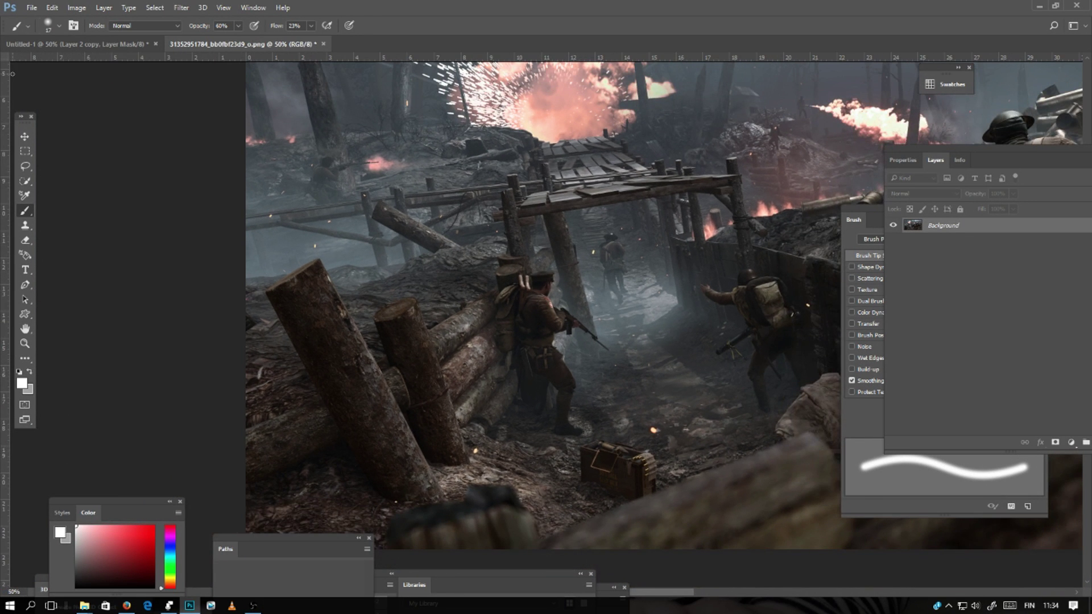
left_click(25, 166)
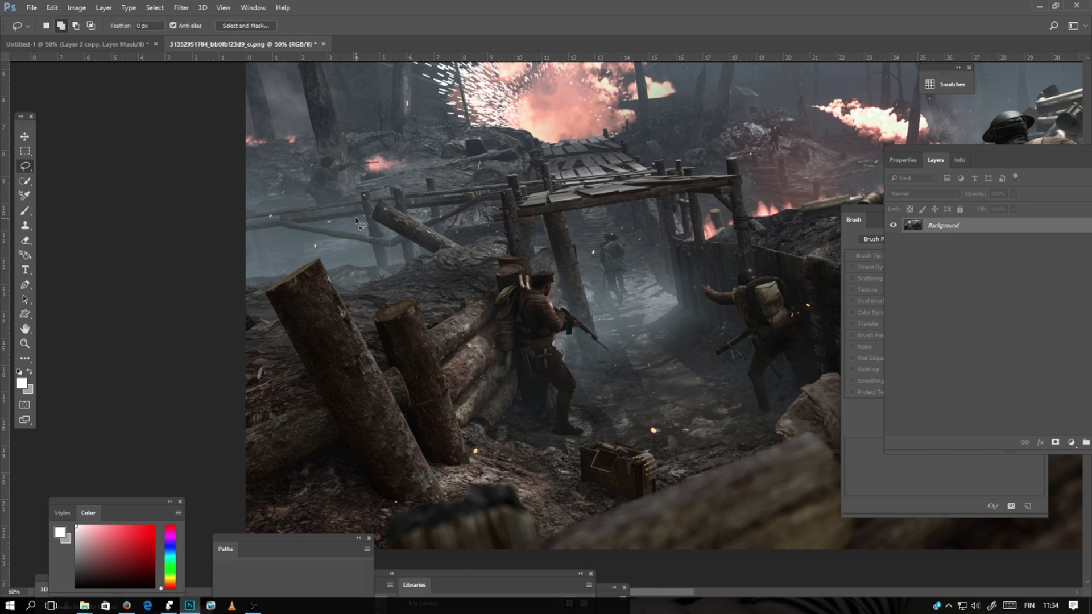
scroll(413, 233, "up", 1)
mouse_move(239, 256)
left_mouse_down()
mouse_move(316, 201)
mouse_move(404, 289)
mouse_move(358, 161)
mouse_move(542, 140)
mouse_move(354, 226)
mouse_move(581, 236)
mouse_move(458, 298)
mouse_move(816, 265)
mouse_move(699, 563)
mouse_move(587, 517)
mouse_move(248, 108)
left_mouse_up()
Refine the selection's edge along the trench skyline in Select and Mask and apply it.
left_click(247, 26)
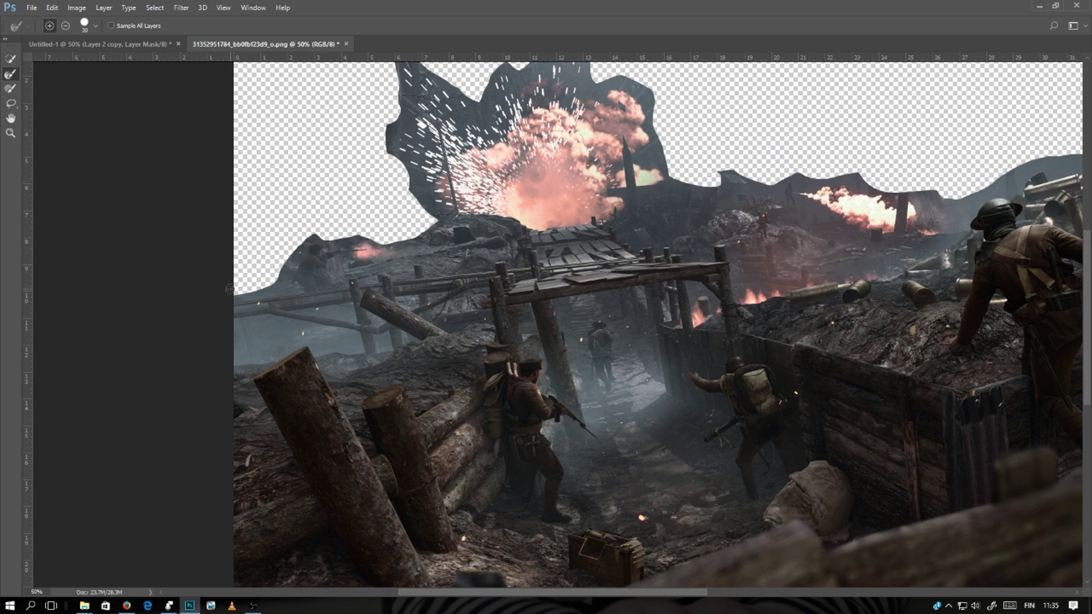
mouse_move(278, 271)
left_mouse_down()
mouse_move(428, 213)
mouse_move(390, 157)
mouse_move(430, 228)
mouse_move(381, 126)
mouse_move(340, 208)
mouse_move(365, 216)
mouse_move(385, 242)
mouse_move(491, 176)
mouse_move(521, 214)
mouse_move(611, 278)
mouse_move(689, 309)
mouse_move(825, 314)
mouse_move(880, 340)
mouse_move(971, 284)
mouse_move(516, 317)
mouse_move(611, 358)
mouse_move(844, 350)
mouse_move(878, 364)
mouse_move(692, 358)
mouse_move(896, 339)
left_mouse_up()
key("Return")
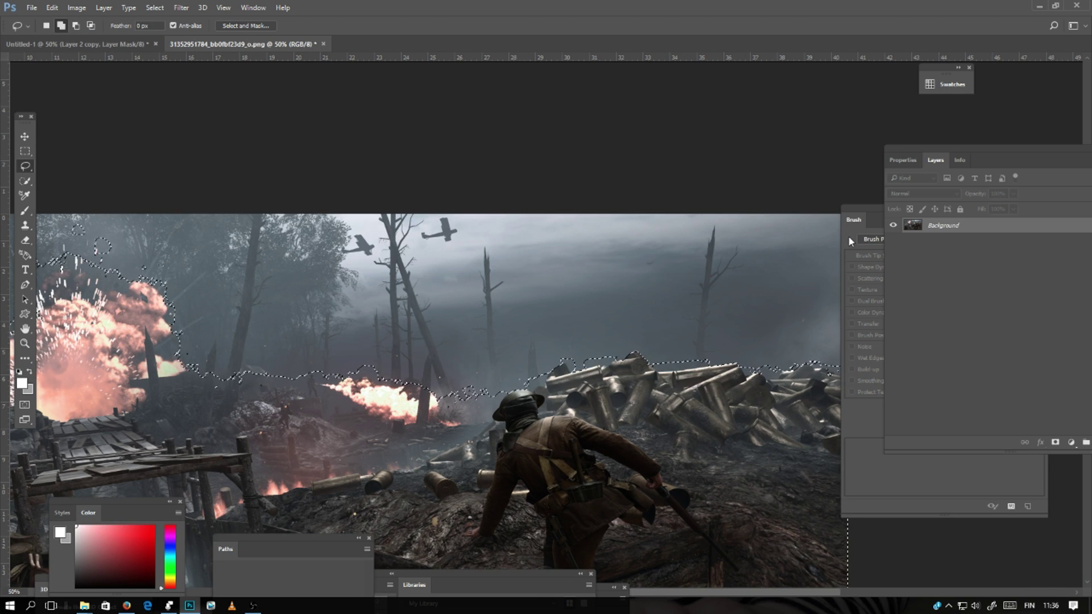
Cut the selected trench scene, paste it into Untitled-1, and scale it down over the lower right of the battlefield.
key("ctrl+x")
left_click(101, 48)
key("ctrl+v")
right_click(571, 375)
left_click(604, 496)
left_click_drag(272, 171, 570, 387)
left_click_drag(696, 515, 634, 447)
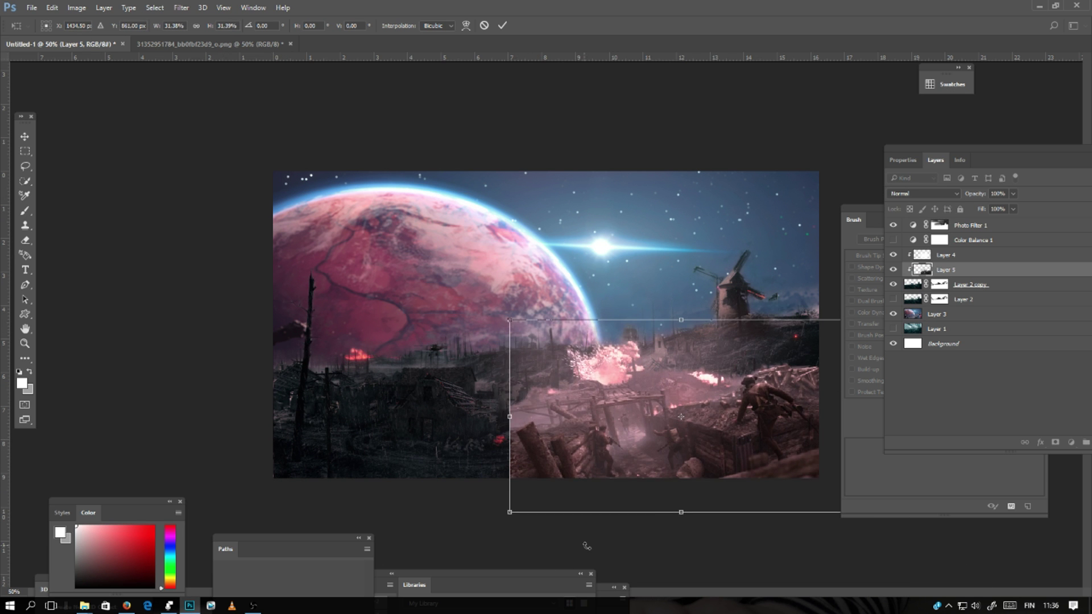
left_click_drag(585, 546, 602, 552)
key("Return")
Flip the pasted trench scene horizontally and move it to the lower left of the battlefield.
left_click_drag(956, 270, 954, 291)
key("ctrl+z")
right_click(714, 417)
left_click(746, 334)
left_click_drag(744, 406, 510, 425)
right_click(527, 454)
left_click(560, 432)
key("Return")
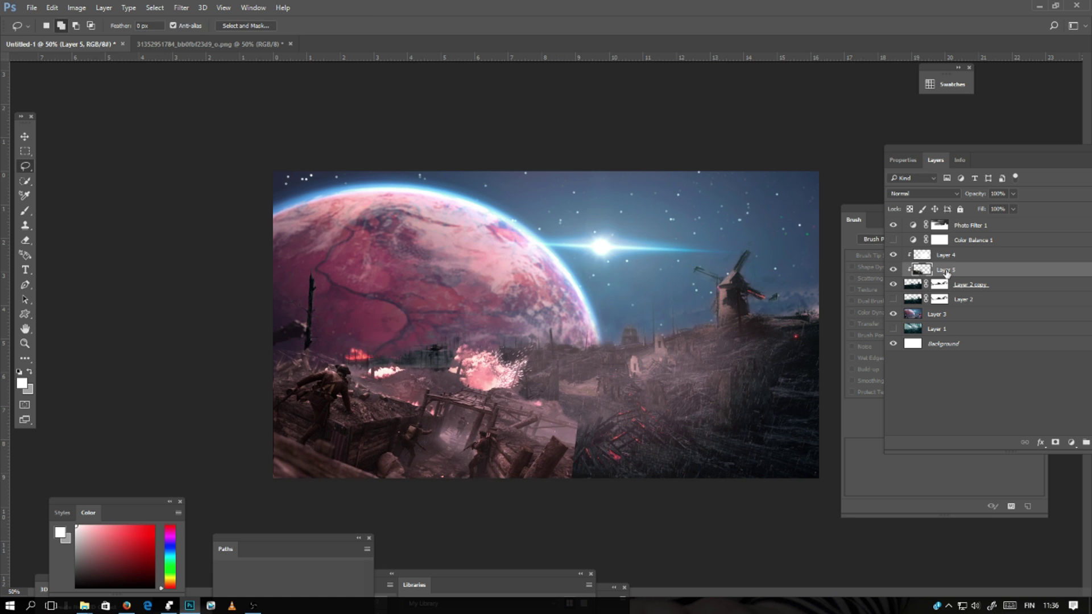
Move Layer 5 above Photo Filter 1 in the layer stack and adjust the trench scene's placement at the lower left.
left_click_drag(945, 272, 966, 223)
key("ctrl+t")
left_click_drag(398, 392, 400, 433)
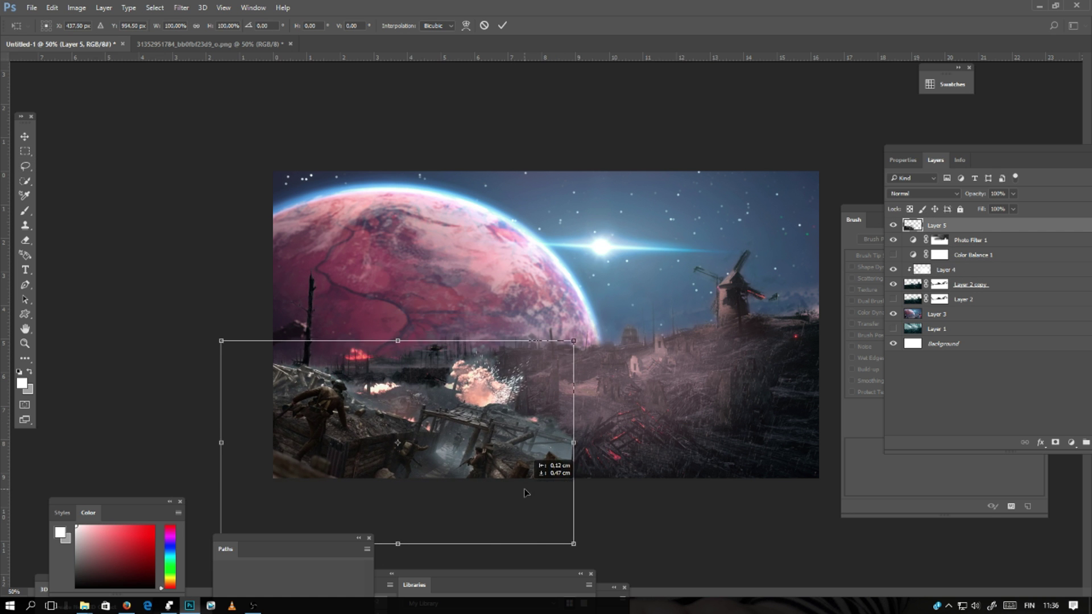
left_click_drag(662, 550, 669, 526)
mouse_move(518, 487)
left_mouse_down()
mouse_move(541, 554)
mouse_move(527, 486)
left_mouse_up()
left_click_drag(647, 508, 652, 493)
left_click_drag(514, 439, 517, 443)
key("Return")
Add a layer mask to Layer 5 and paint black around the explosion to blend the trench scene's upper edge into the background.
left_click(1055, 442)
scroll(488, 407, "up", 5)
key("b")
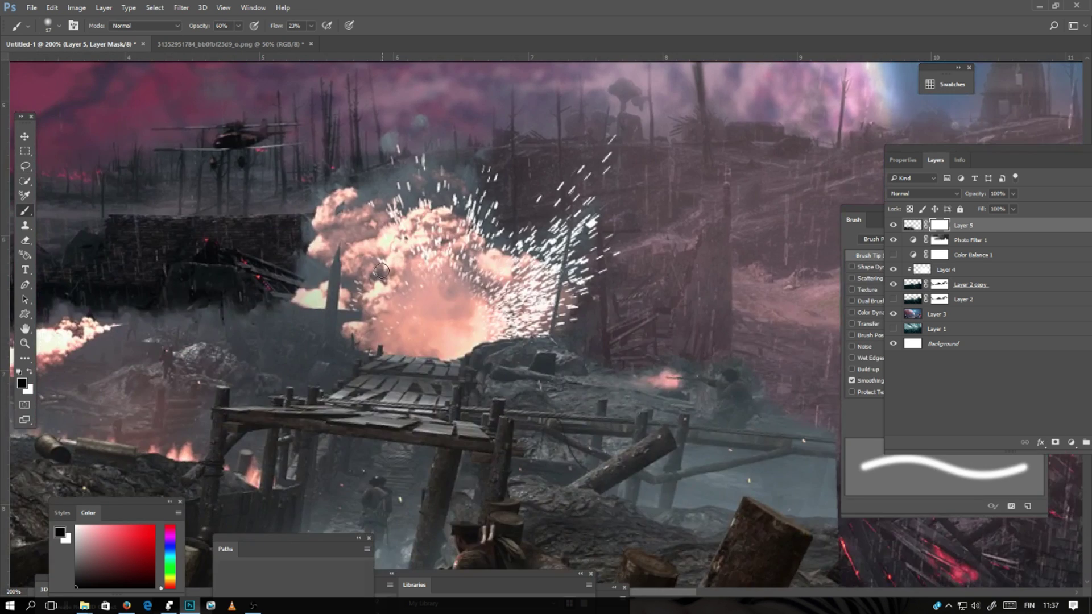
left_click_drag(382, 269, 722, 245)
mouse_move(239, 293)
left_mouse_down()
mouse_move(193, 284)
mouse_move(269, 320)
mouse_move(353, 314)
mouse_move(367, 351)
mouse_move(350, 301)
mouse_move(375, 358)
mouse_move(337, 357)
mouse_move(261, 316)
mouse_move(304, 359)
left_mouse_up()
left_click_drag(279, 263, 545, 286)
mouse_move(329, 315)
left_mouse_down()
mouse_move(297, 315)
mouse_move(440, 318)
left_mouse_up()
mouse_move(582, 390)
left_mouse_down()
mouse_move(559, 375)
mouse_move(633, 395)
mouse_move(372, 372)
mouse_move(335, 387)
mouse_move(296, 344)
left_mouse_up()
Continue masking Layer 5 along the rear of the trench and right of the wooden footbridge to soften the scene's borders.
key("x")
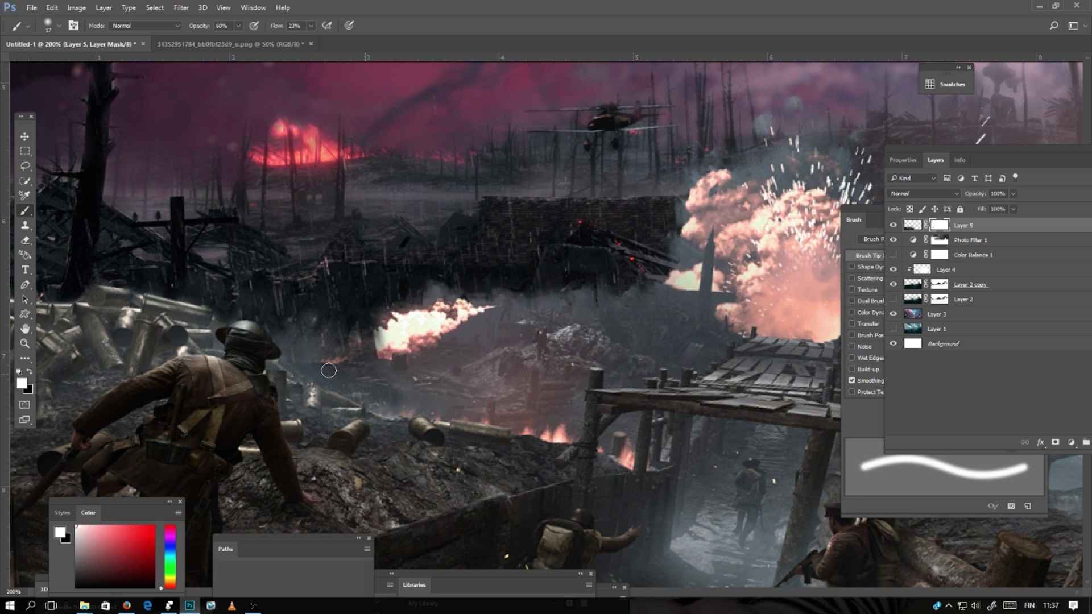
key("x")
mouse_move(533, 287)
left_mouse_down()
mouse_move(236, 316)
mouse_move(287, 329)
left_mouse_up()
mouse_move(351, 353)
left_mouse_down()
mouse_move(296, 346)
mouse_move(363, 349)
mouse_move(316, 313)
mouse_move(371, 299)
mouse_move(440, 193)
mouse_move(520, 145)
mouse_move(503, 190)
mouse_move(485, 123)
mouse_move(537, 196)
mouse_move(587, 140)
mouse_move(699, 223)
mouse_move(722, 303)
mouse_move(696, 213)
mouse_move(441, 334)
left_mouse_up()
left_click_drag(785, 387, 443, 344)
left_click_drag(585, 396, 598, 458)
mouse_move(599, 459)
left_mouse_down()
mouse_move(531, 240)
mouse_move(572, 310)
mouse_move(524, 359)
mouse_move(562, 314)
left_mouse_up()
Enlarge the brush and fade the right edge of the trench scene into the ruined hillside on Layer 5's mask.
left_click(53, 25)
left_click(94, 62)
left_click_drag(568, 267, 467, 247)
mouse_move(477, 165)
left_mouse_down()
mouse_move(535, 305)
mouse_move(395, 279)
mouse_move(478, 382)
mouse_move(504, 324)
mouse_move(575, 495)
mouse_move(418, 313)
mouse_move(317, 366)
mouse_move(467, 405)
left_mouse_up()
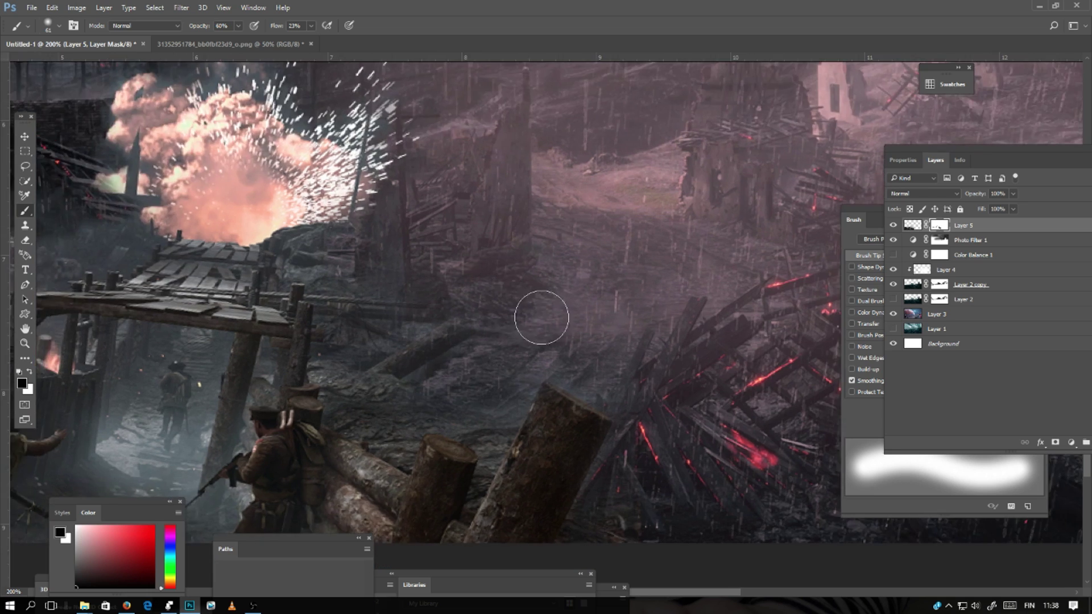
key("ctrl+minus")
key("ctrl+minus")
left_click(36, 12)
left_click(40, 30)
double_click(342, 83)
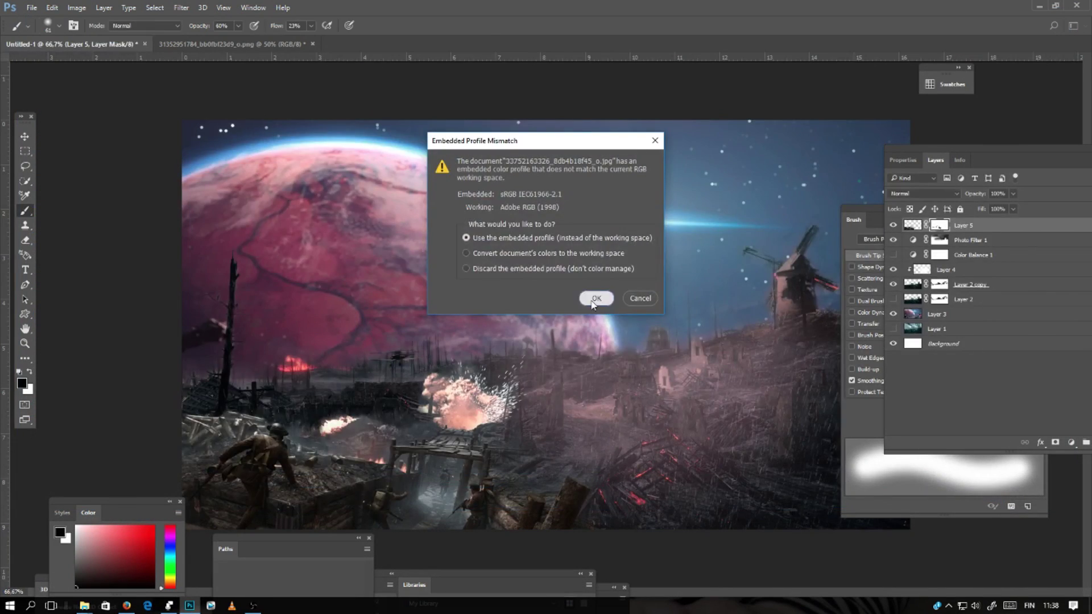
left_click(595, 298)
Lasso the burning forest with its smoke and refine the selection's smoke edges in Select and Mask.
key("l")
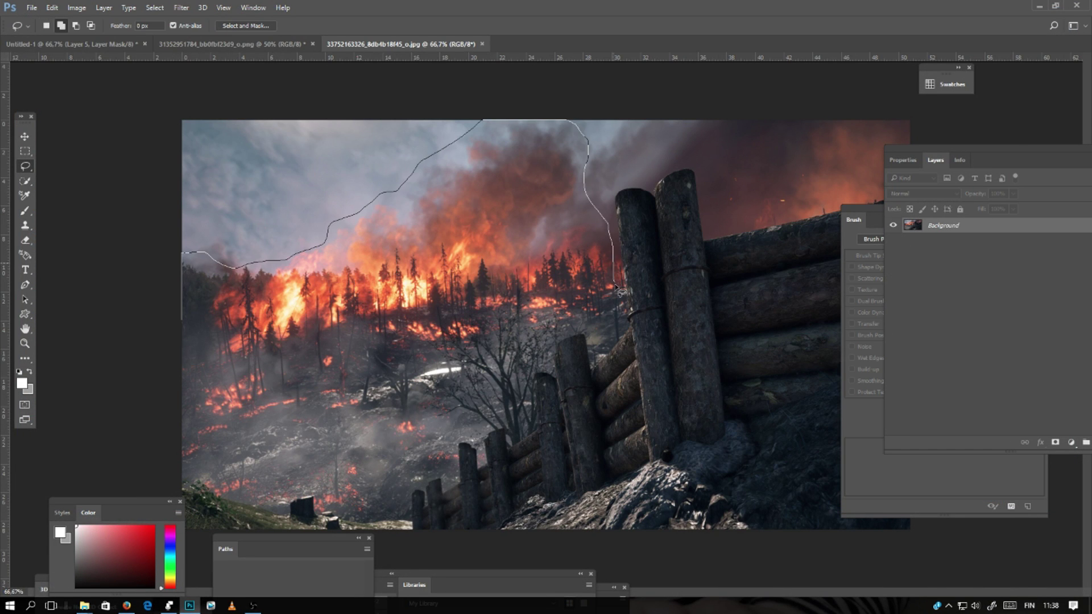
left_click_drag(620, 291, 182, 474)
key("ctrl+alt+r")
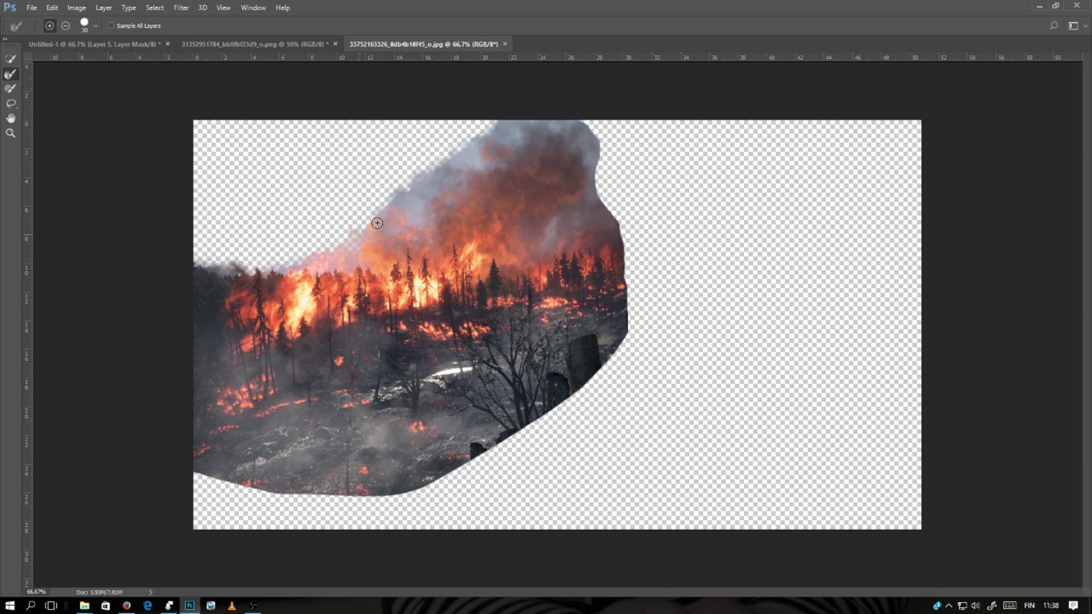
mouse_move(377, 223)
left_mouse_down()
mouse_move(424, 206)
mouse_move(477, 148)
mouse_move(582, 115)
mouse_move(594, 194)
mouse_move(619, 236)
mouse_move(622, 345)
left_mouse_up()
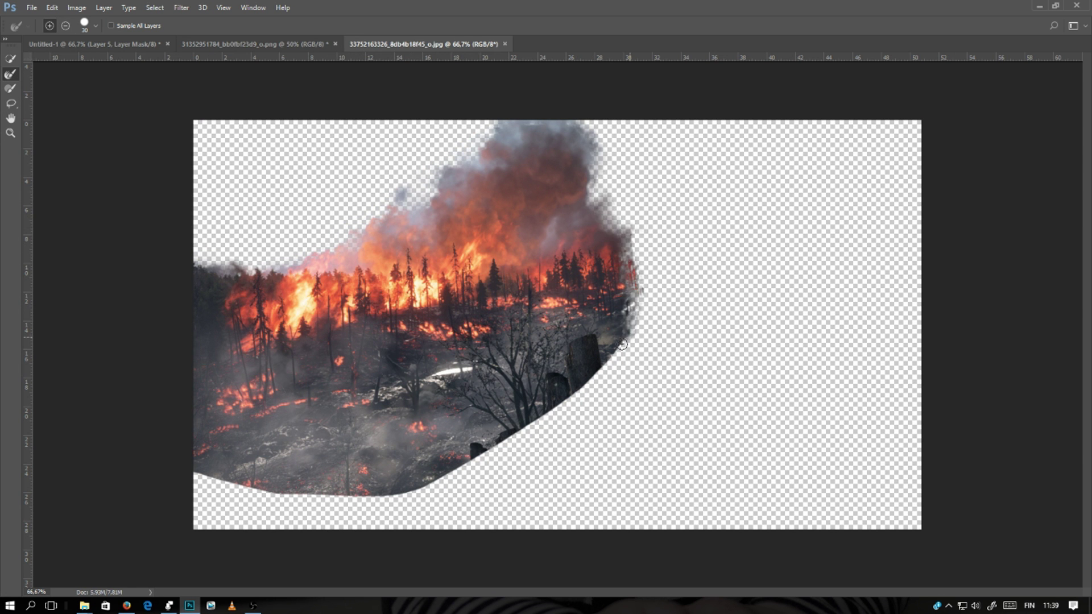
key("Return")
Cut the selected burning forest, paste it into Untitled-1, and place the new layer below Layer 5.
key("ctrl+x")
left_click(97, 44)
key("ctrl+v")
left_click_drag(961, 225, 961, 239)
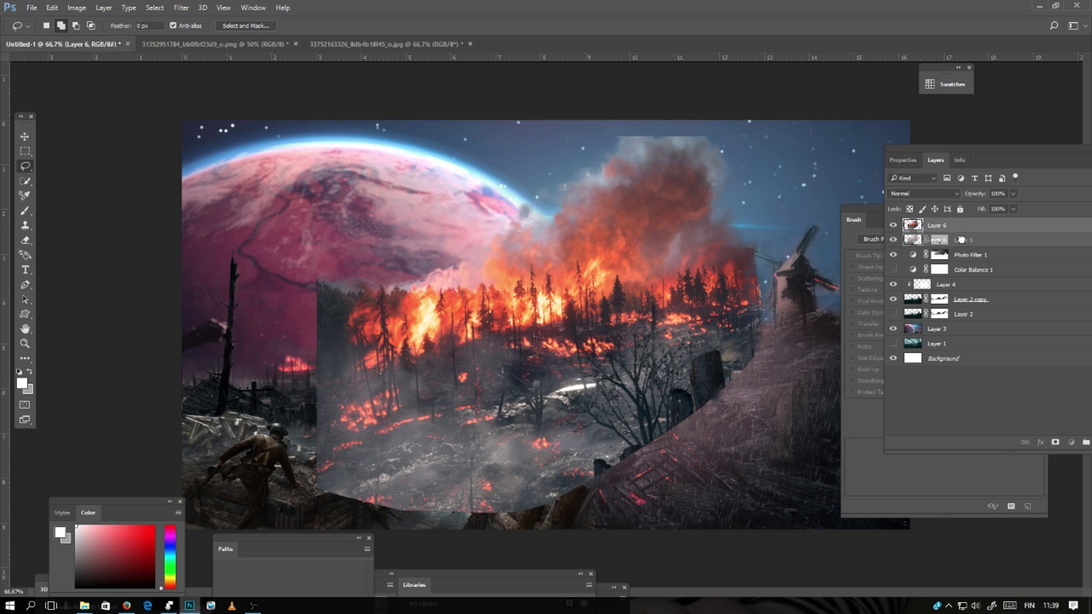
Start a free transform on the burning forest, move it over the left half of the scene, and flip it horizontally.
right_click(602, 292)
left_click(652, 403)
left_click_drag(688, 314, 470, 363)
right_click(470, 363)
left_click(512, 533)
Rotate and scale down the burning forest, position it behind the trench at the lower left, and apply the transform.
mouse_move(442, 408)
left_mouse_down()
mouse_move(400, 408)
mouse_move(443, 408)
left_mouse_up()
left_click_drag(661, 490, 679, 466)
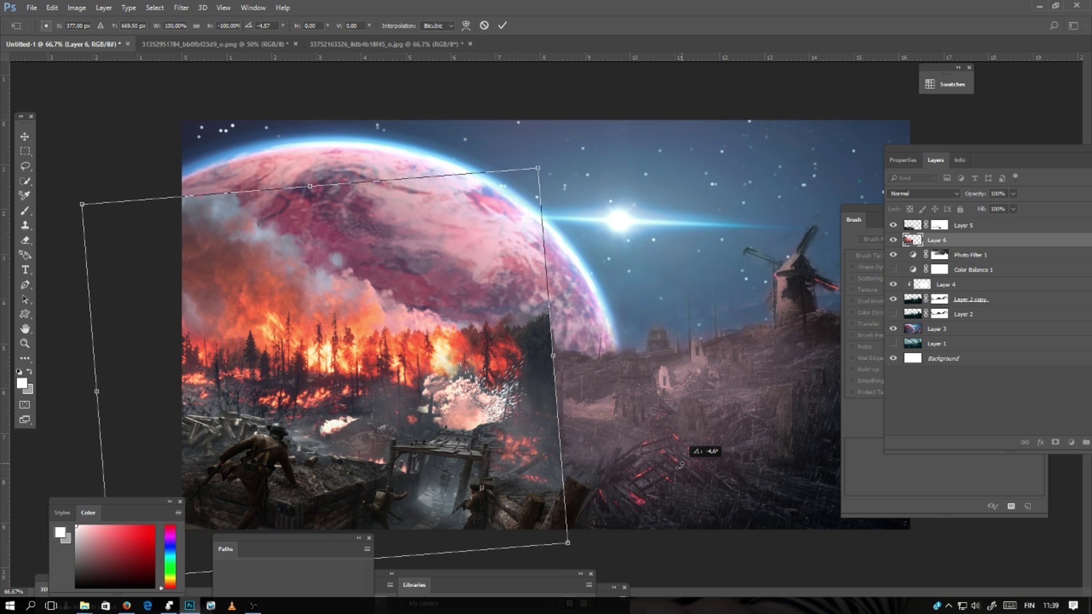
left_click_drag(567, 543, 527, 534)
left_click_drag(595, 471, 587, 491)
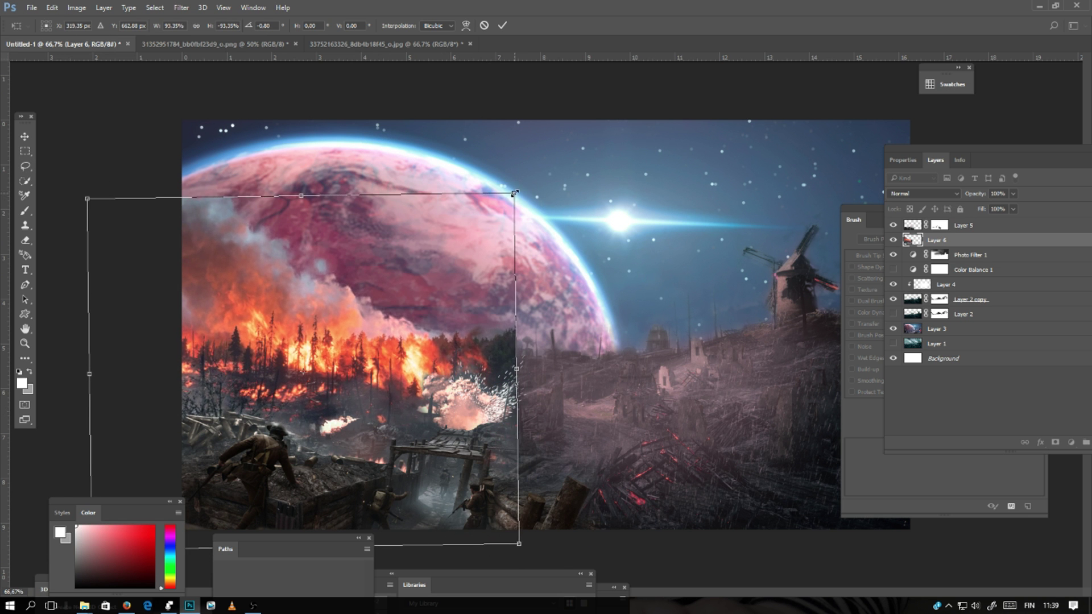
left_click_drag(515, 191, 498, 213)
mouse_move(416, 331)
left_mouse_down()
mouse_move(402, 387)
mouse_move(449, 349)
left_mouse_up()
key("Return")
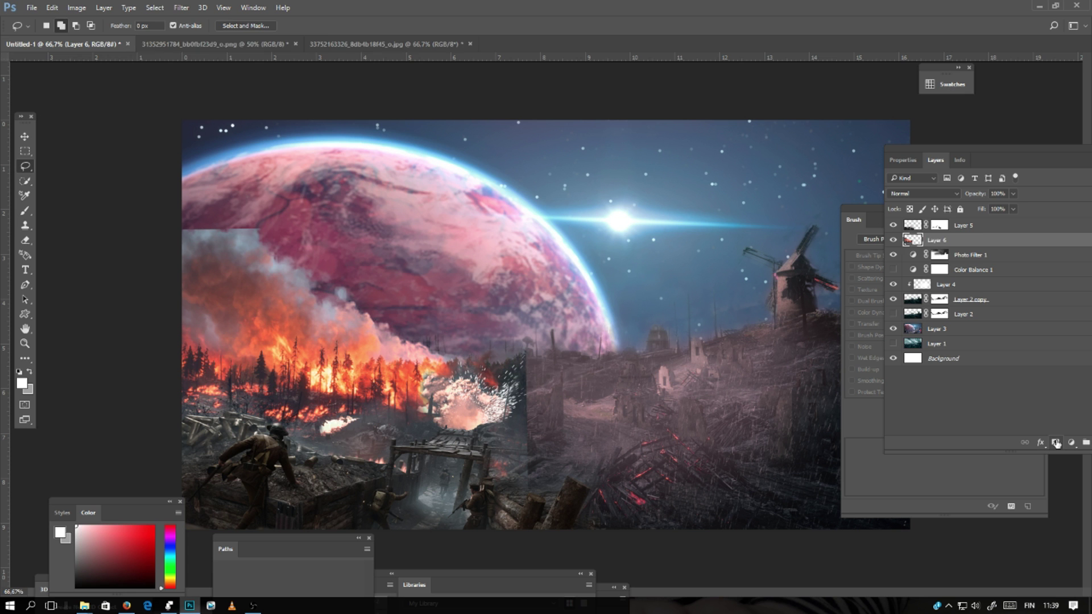
Add a mask to Layer 6 and fade the smoke's hard upper edge with a large soft black brush at 25% opacity.
left_click(1055, 442)
key("d")
key("b")
left_click(238, 25)
left_click(59, 25)
left_click_drag(90, 61, 109, 61)
mouse_move(224, 217)
left_mouse_down()
mouse_move(353, 208)
mouse_move(331, 269)
mouse_move(366, 307)
mouse_move(402, 284)
left_mouse_up()
scroll(218, 310, "up", 2)
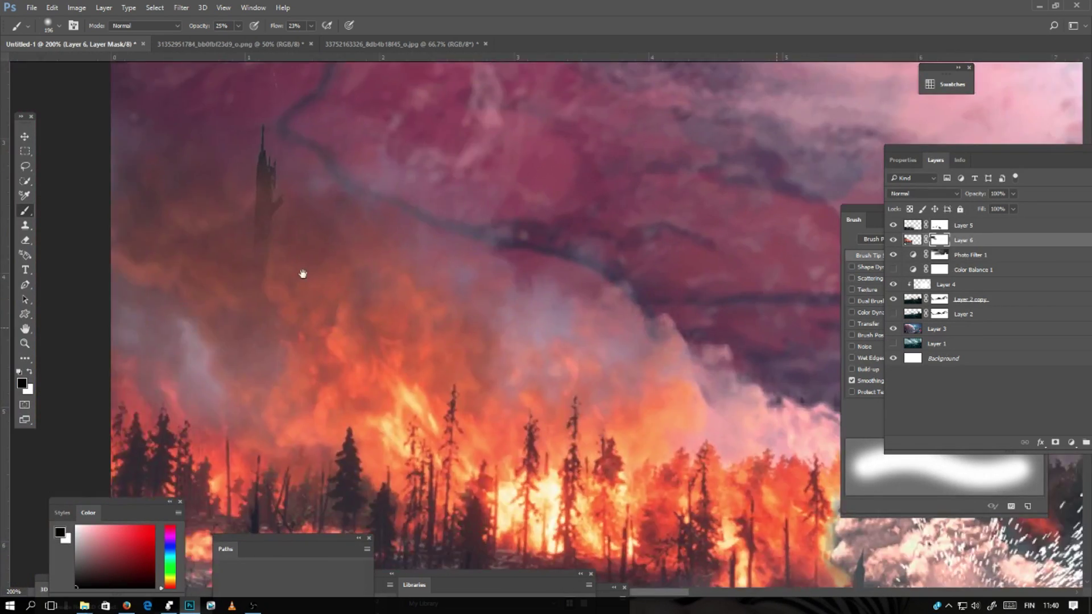
Paint out the tall dead tree trunk showing through the smoke on Layer 2 copy's mask.
left_click_drag(302, 273, 426, 272)
left_click(892, 299)
left_click(893, 299)
left_click(939, 299)
mouse_move(484, 227)
left_mouse_down()
mouse_move(454, 177)
mouse_move(314, 190)
left_mouse_up()
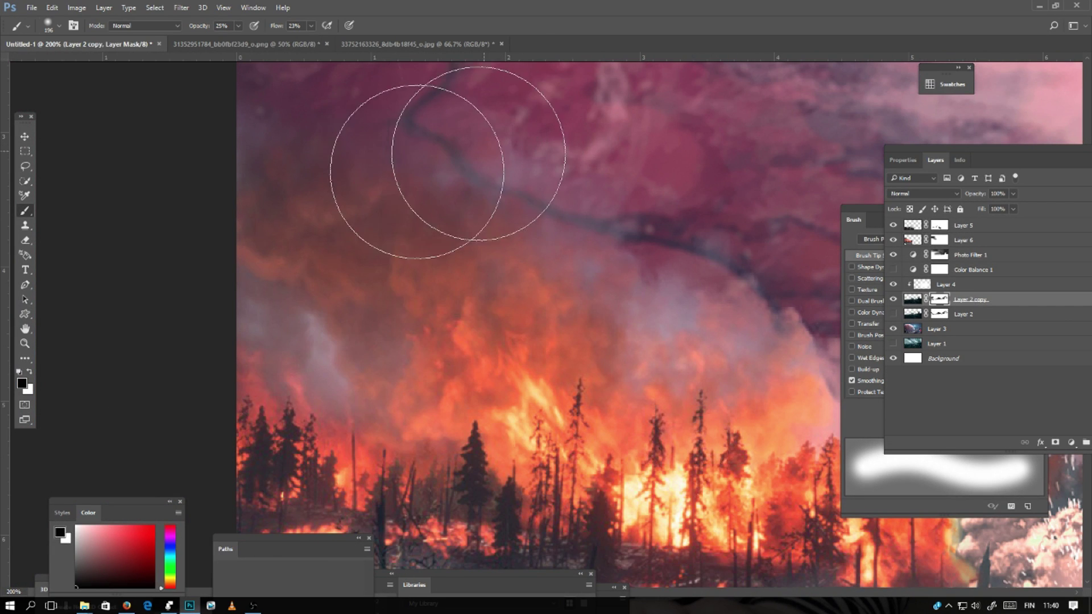
Paint black on Layer 6's mask to fade the forest's hard vertical edge to the right of the explosion.
scroll(455, 182, "right", 3)
left_click(893, 240)
left_click(893, 241)
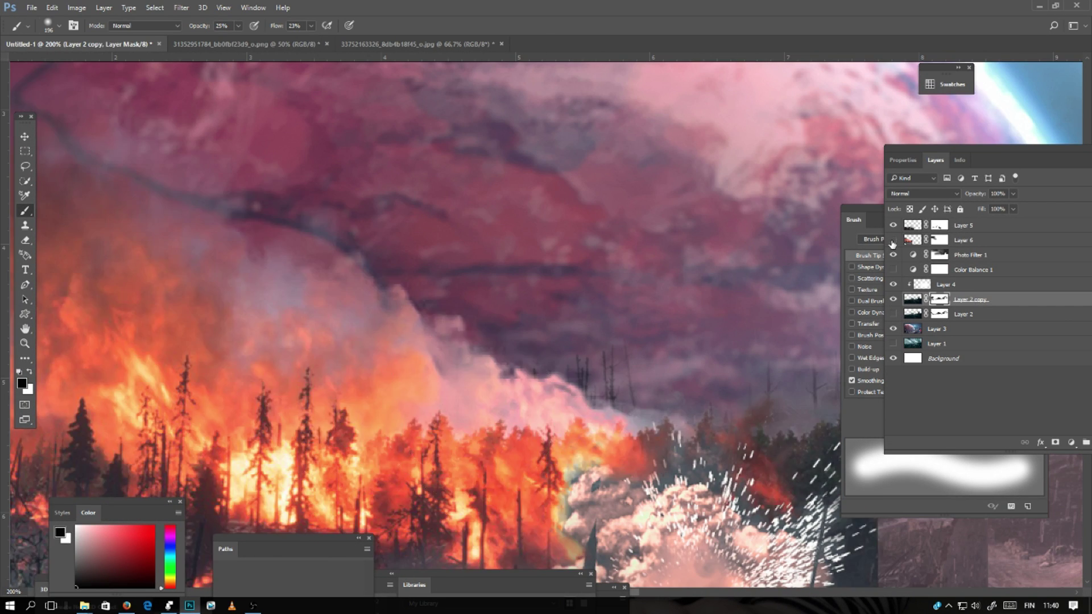
left_click(935, 241)
key("x")
scroll(537, 333, "down", 1)
scroll(537, 336, "up", 2)
left_click_drag(532, 367, 433, 286)
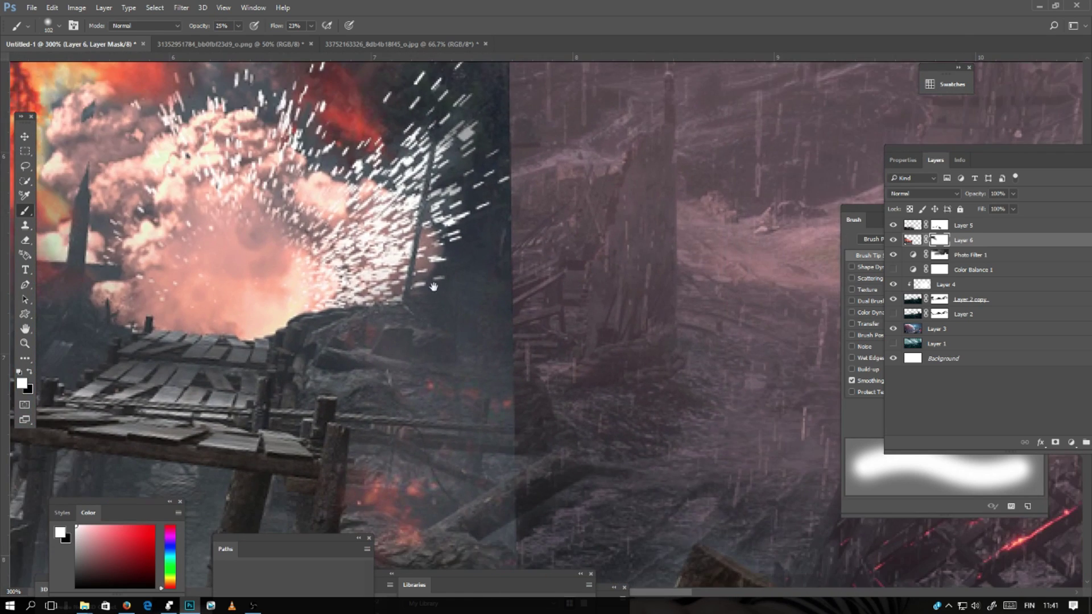
key("ctrl+1")
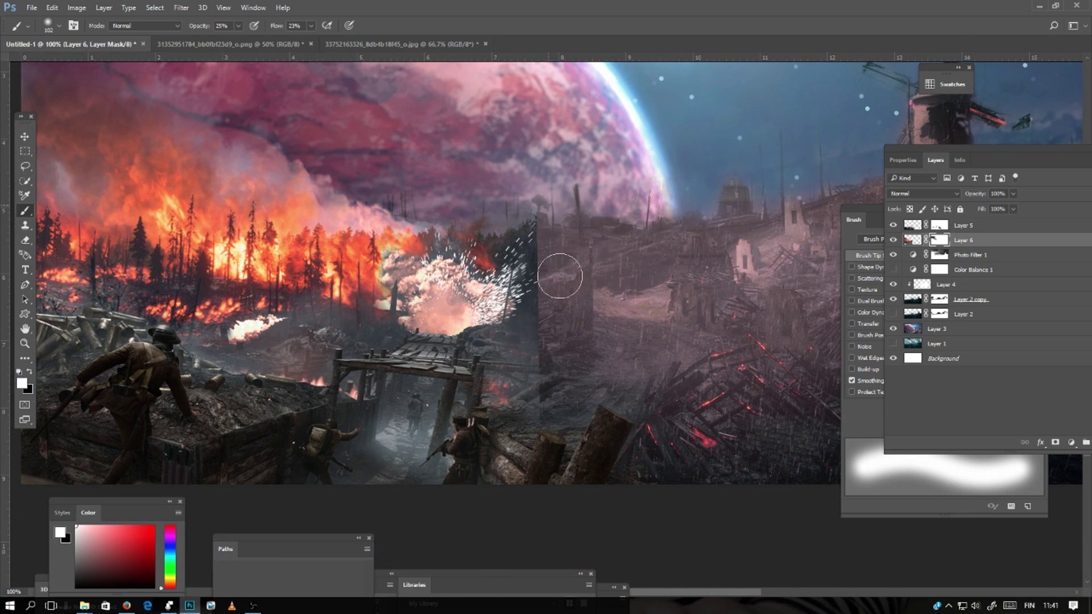
key("x")
mouse_move(528, 193)
left_mouse_down()
mouse_move(543, 260)
mouse_move(525, 449)
left_mouse_up()
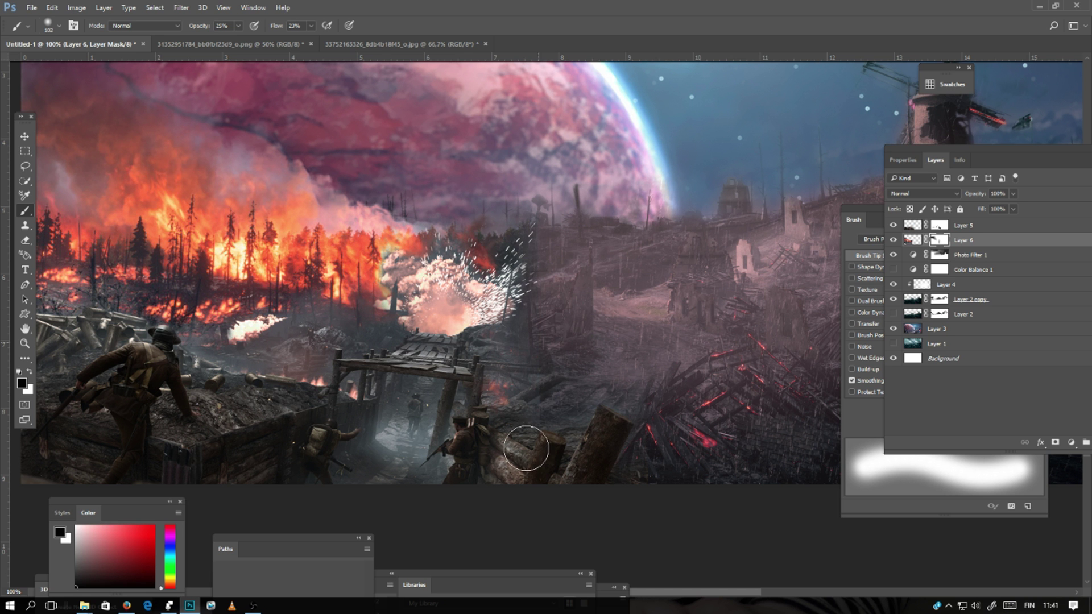
left_click_drag(539, 195, 522, 394)
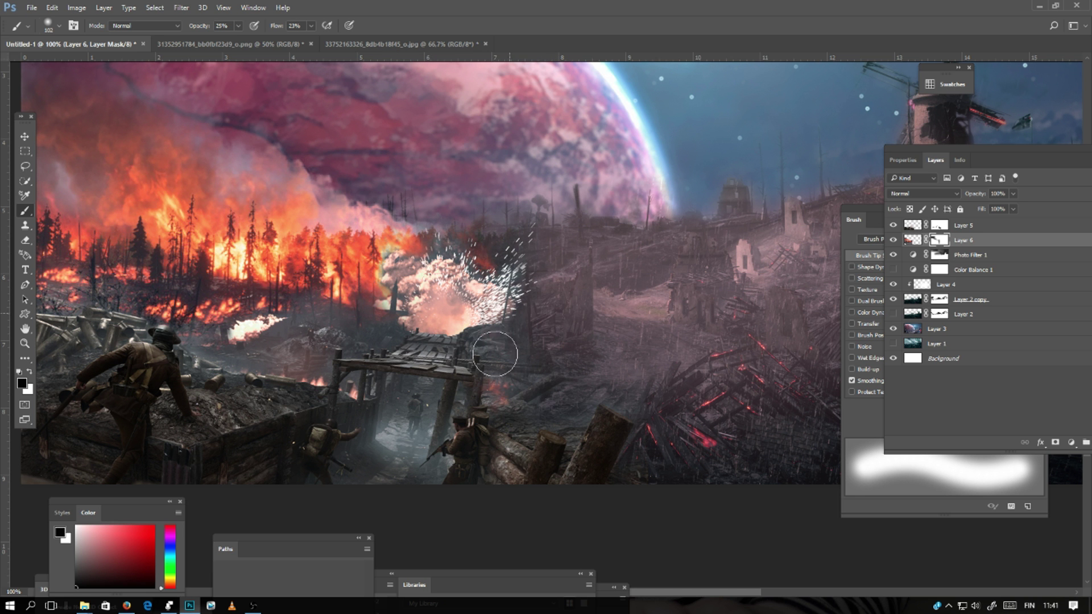
Compare the scene with and without Layer 6, then retouch Layer 5's mask around the explosion's sparks and smoke with a 55 px soft brush.
key("ctrl+minus")
key("ctrl+plus")
key("ctrl+plus")
key("ctrl+plus")
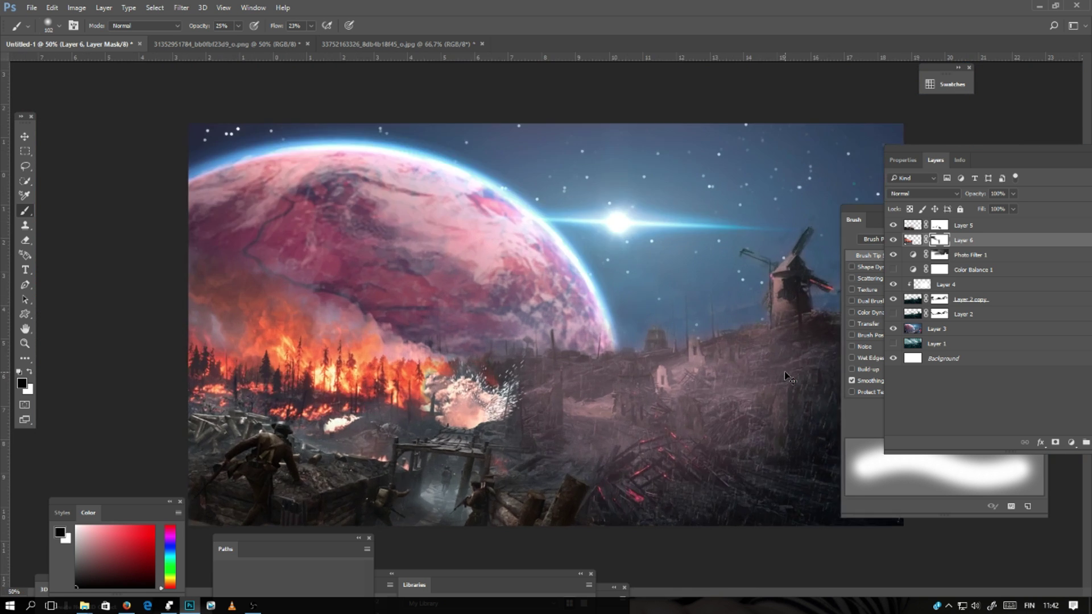
left_click_drag(417, 417, 668, 164)
left_click(893, 240)
left_click(893, 240)
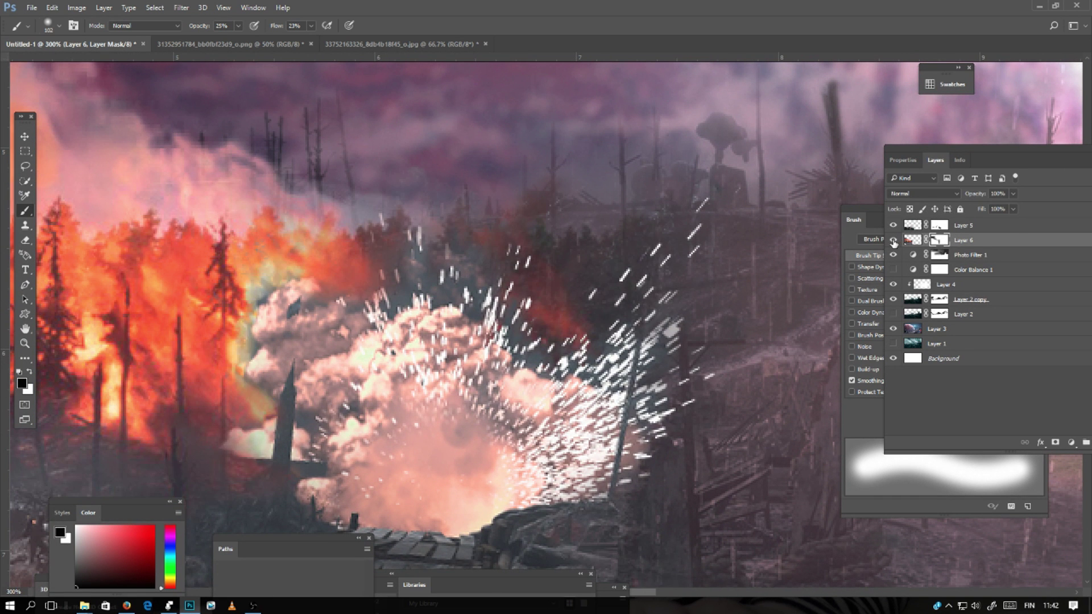
left_click(936, 226)
left_click(59, 26)
left_click(83, 62)
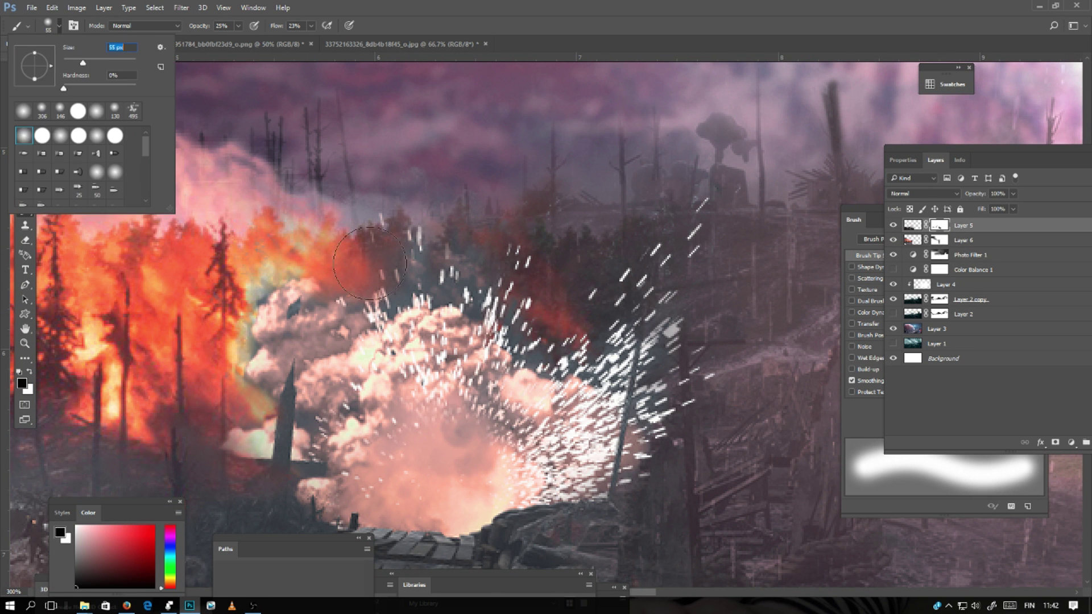
mouse_move(411, 224)
left_mouse_down()
mouse_move(443, 302)
mouse_move(560, 343)
mouse_move(666, 420)
left_mouse_up()
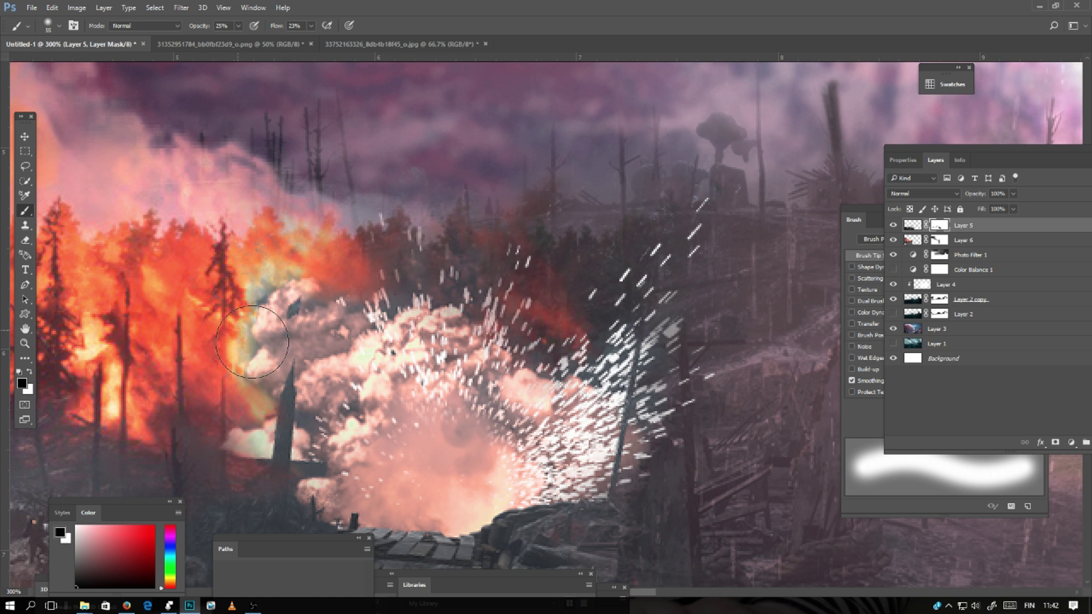
left_click_drag(254, 357, 378, 281)
Create a new layer above Layer 5 and set its blend mode to Color.
left_click_drag(921, 146, 786, 132)
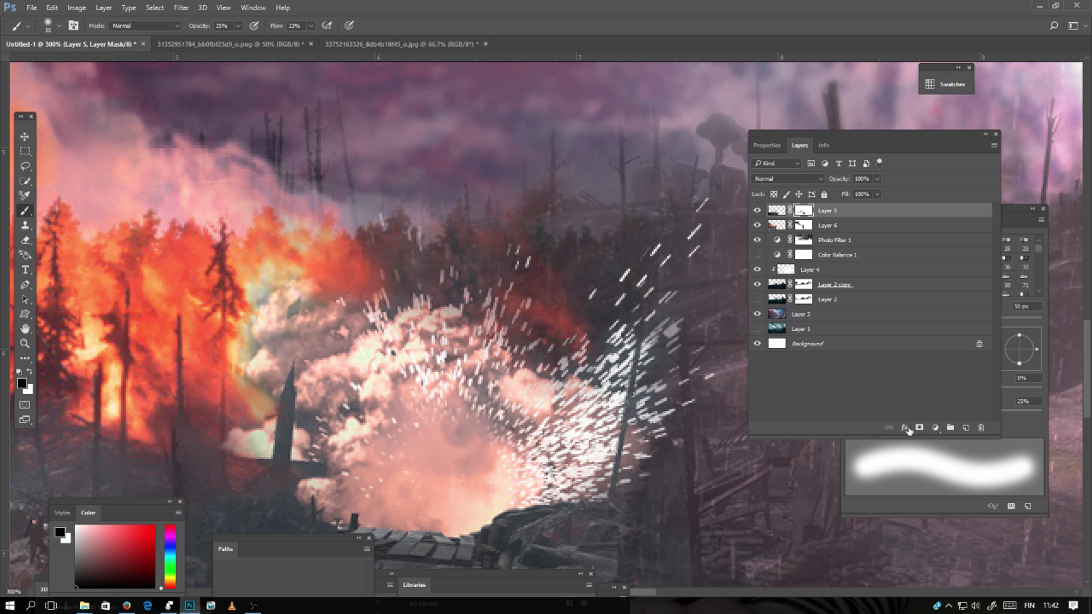
left_click(966, 428)
left_click(789, 179)
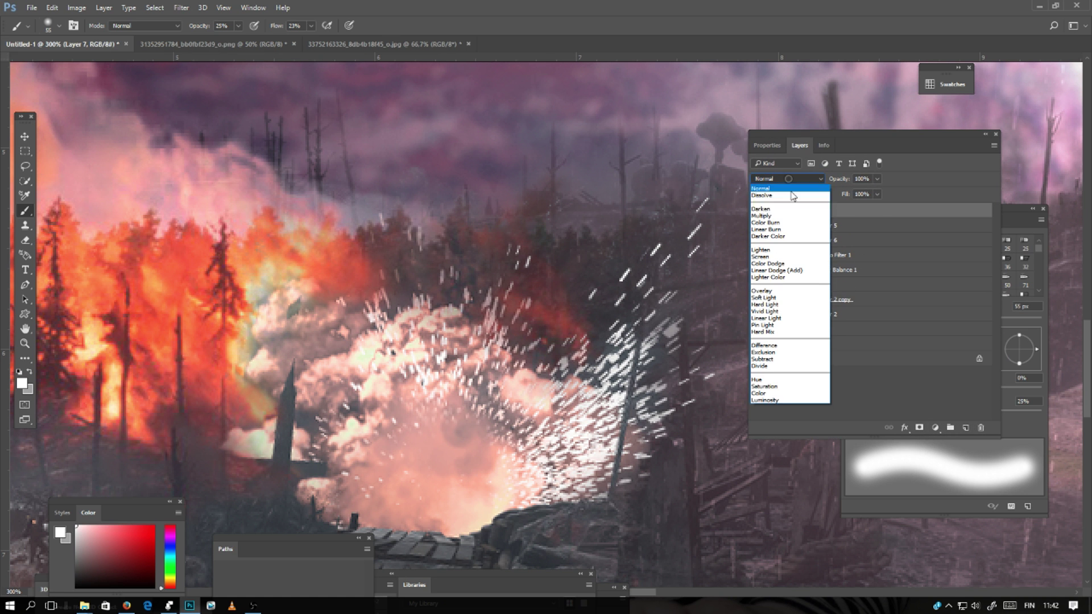
left_click(769, 396)
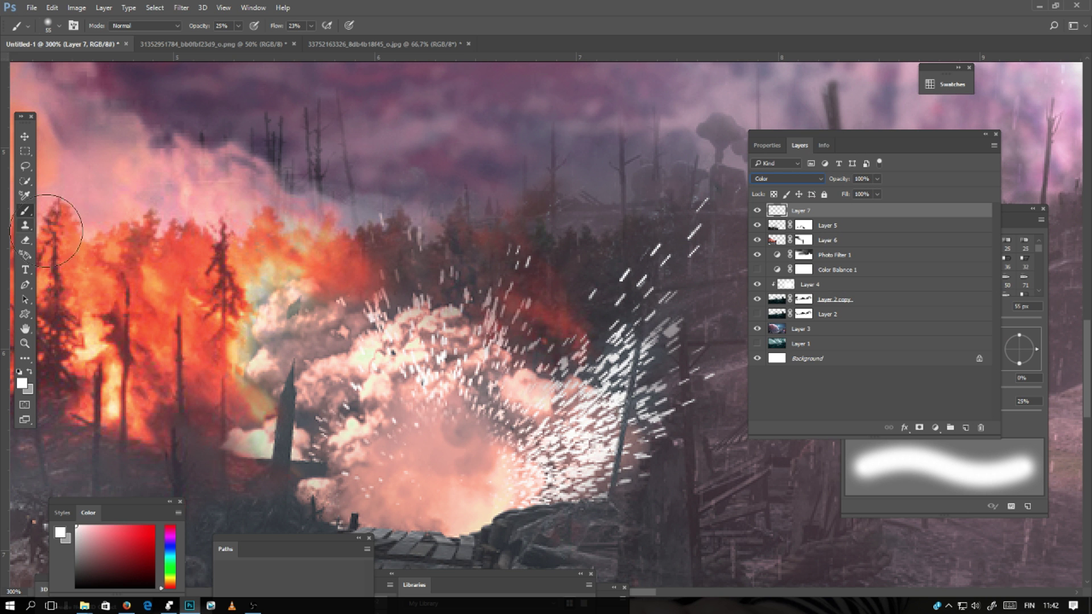
Sample orange-red e67046 from the forest flames as the foreground colour and tint the explosion's smoke and surroundings with it.
left_click(21, 384)
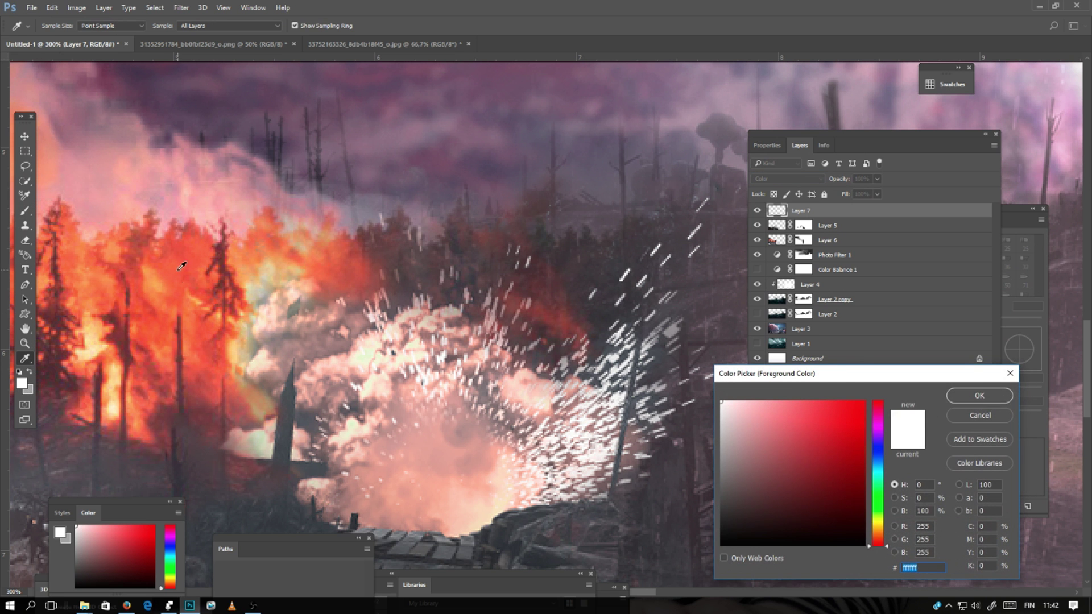
left_click(182, 266)
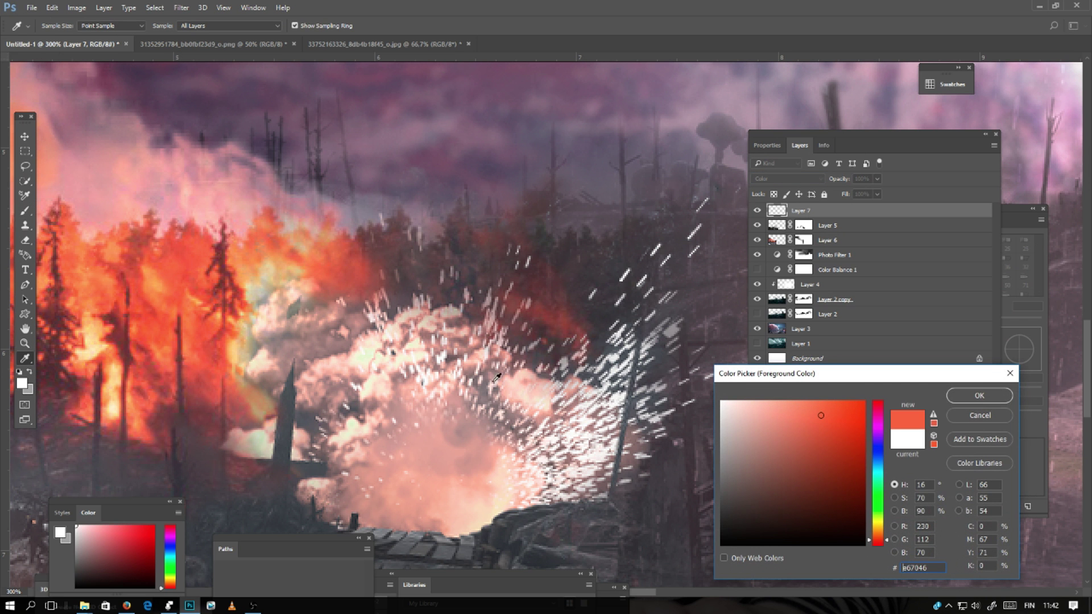
left_click(973, 396)
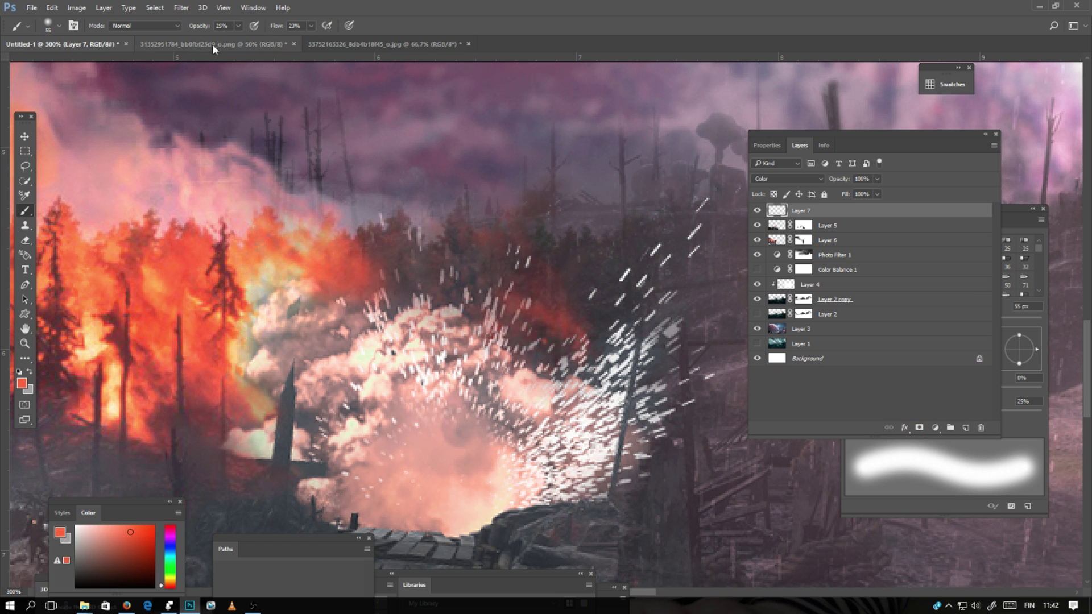
mouse_move(316, 343)
left_mouse_down()
mouse_move(277, 287)
mouse_move(266, 362)
mouse_move(307, 319)
left_mouse_up()
mouse_move(396, 377)
left_mouse_down()
mouse_move(419, 311)
mouse_move(515, 428)
mouse_move(476, 388)
mouse_move(378, 339)
mouse_move(394, 439)
mouse_move(377, 467)
mouse_move(355, 461)
mouse_move(263, 301)
mouse_move(298, 338)
mouse_move(323, 455)
mouse_move(381, 463)
mouse_move(411, 350)
mouse_move(450, 333)
mouse_move(500, 428)
mouse_move(598, 371)
mouse_move(588, 464)
mouse_move(519, 426)
mouse_move(399, 484)
mouse_move(404, 453)
mouse_move(343, 409)
mouse_move(343, 487)
mouse_move(238, 325)
mouse_move(308, 372)
mouse_move(350, 323)
mouse_move(408, 285)
mouse_move(527, 394)
mouse_move(513, 343)
mouse_move(459, 263)
mouse_move(492, 341)
mouse_move(391, 250)
mouse_move(373, 292)
mouse_move(435, 313)
mouse_move(459, 287)
left_mouse_up()
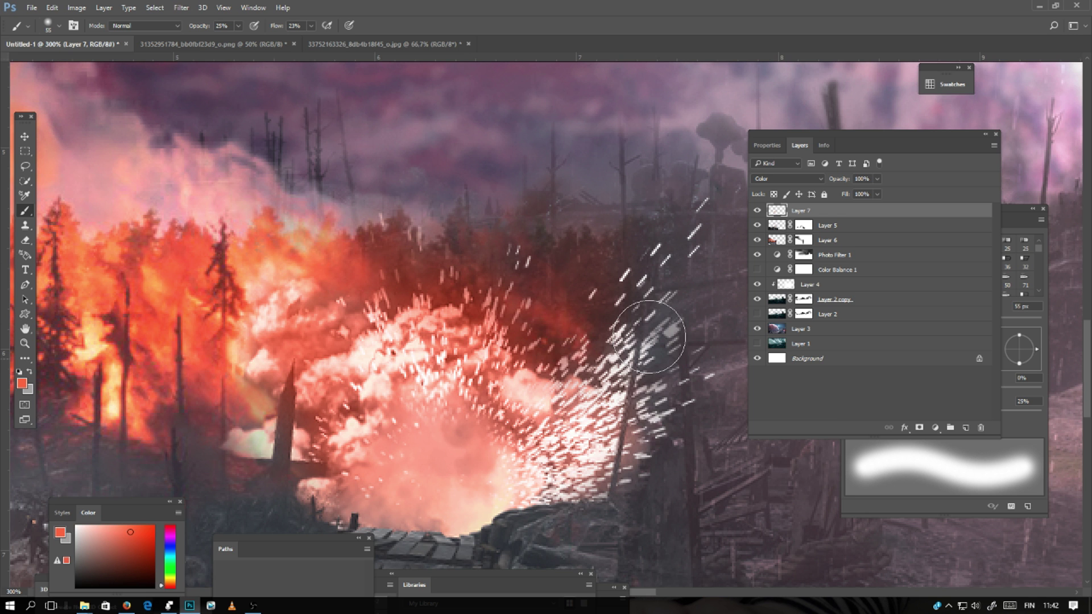
key("ctrl+minus")
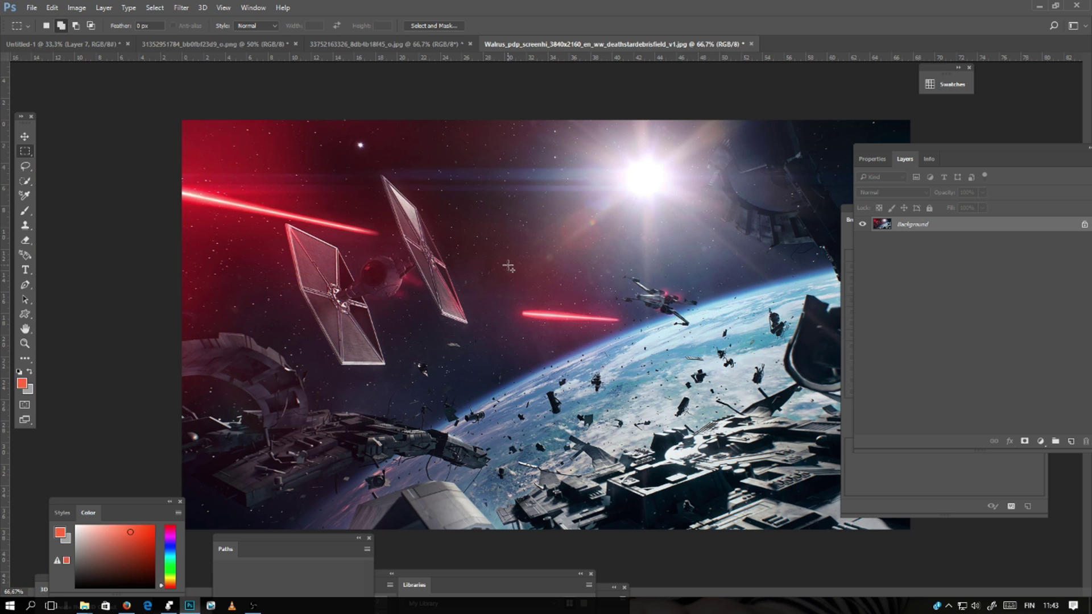
Select a large rectangular area around the TIE fighter and X-wing in the Death Star debris field image and cut it.
left_click_drag(508, 266, 625, 345)
key("ctrl+d")
left_click_drag(154, 137, 718, 382)
key("BackSpace")
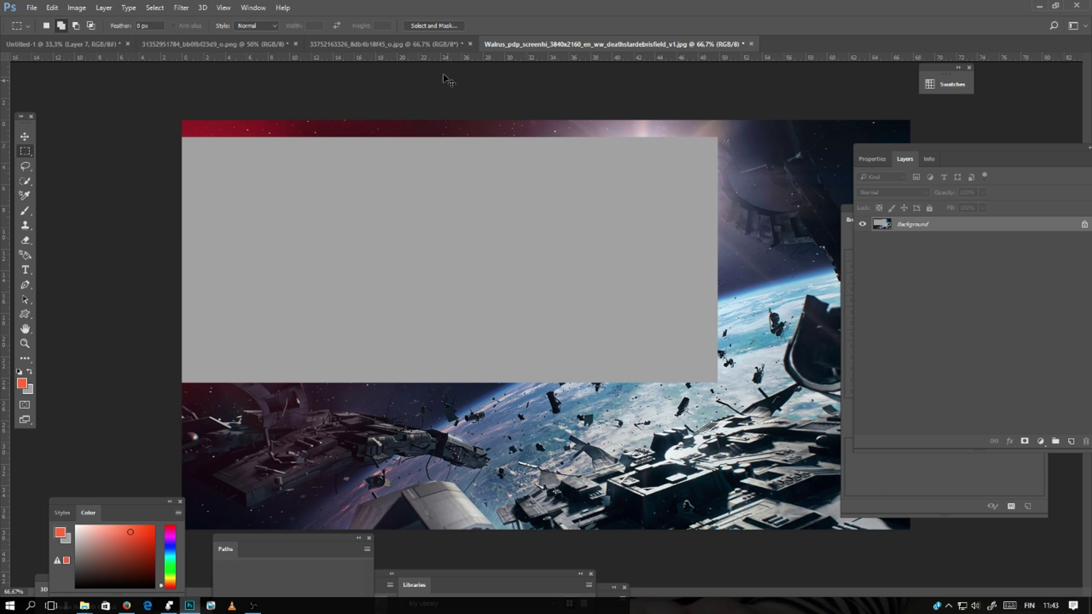
Paste the cut spaceship image into the Untitled-1 composite as a new layer.
left_click(316, 47)
left_click(231, 46)
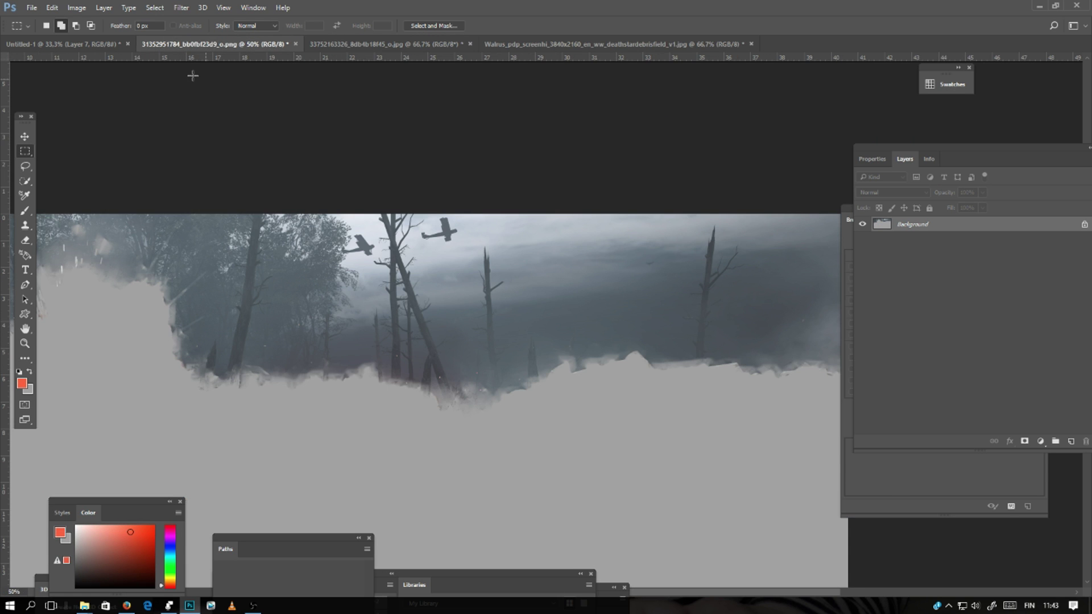
left_click(72, 43)
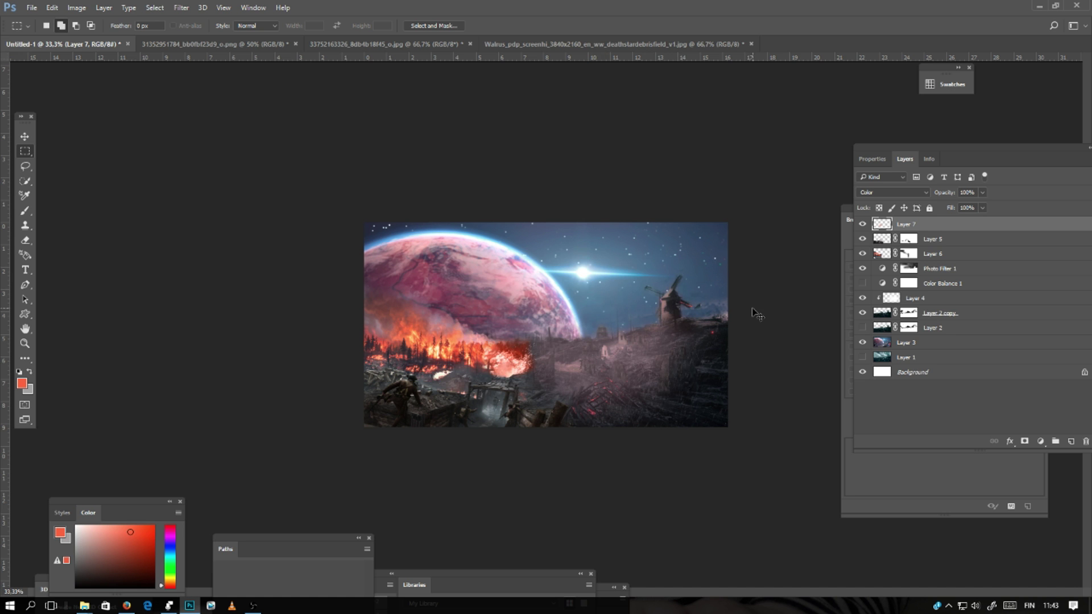
key("ctrl+v")
Move the pasted spaceship image to the sky's upper-right corner, scale it down, and place Layer 8 beneath Layer 2 copy.
right_click(562, 283)
left_click(654, 390)
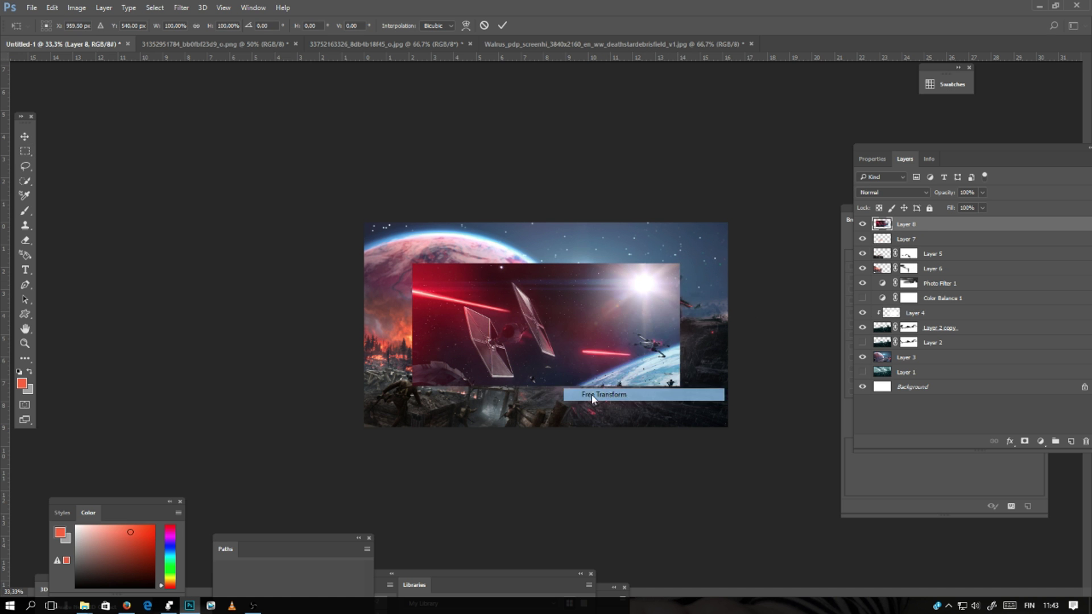
left_click_drag(618, 334, 673, 282)
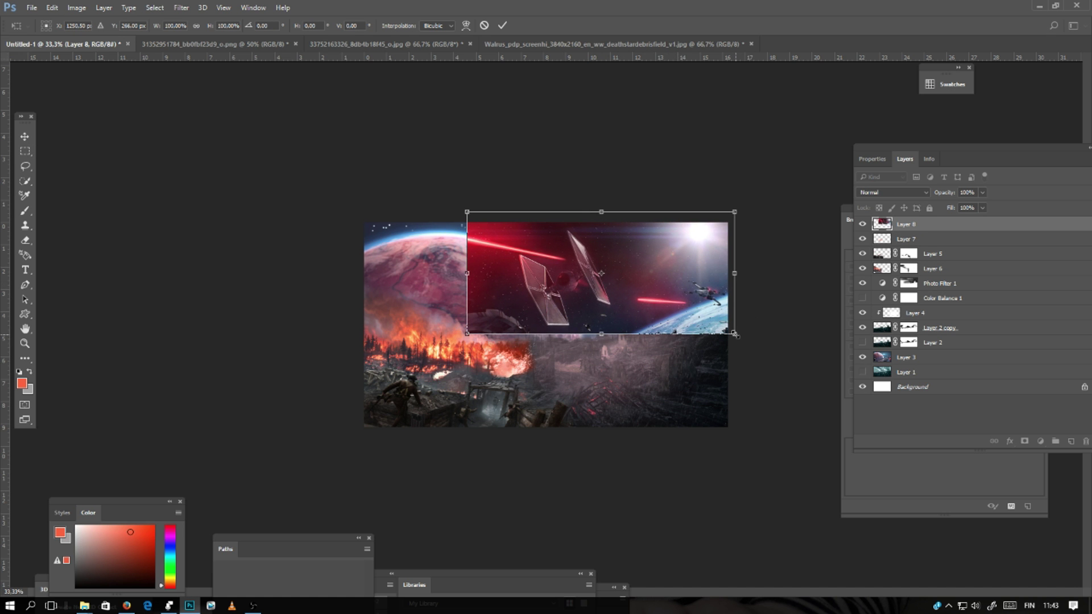
left_click_drag(735, 334, 695, 300)
key("Return")
key("m")
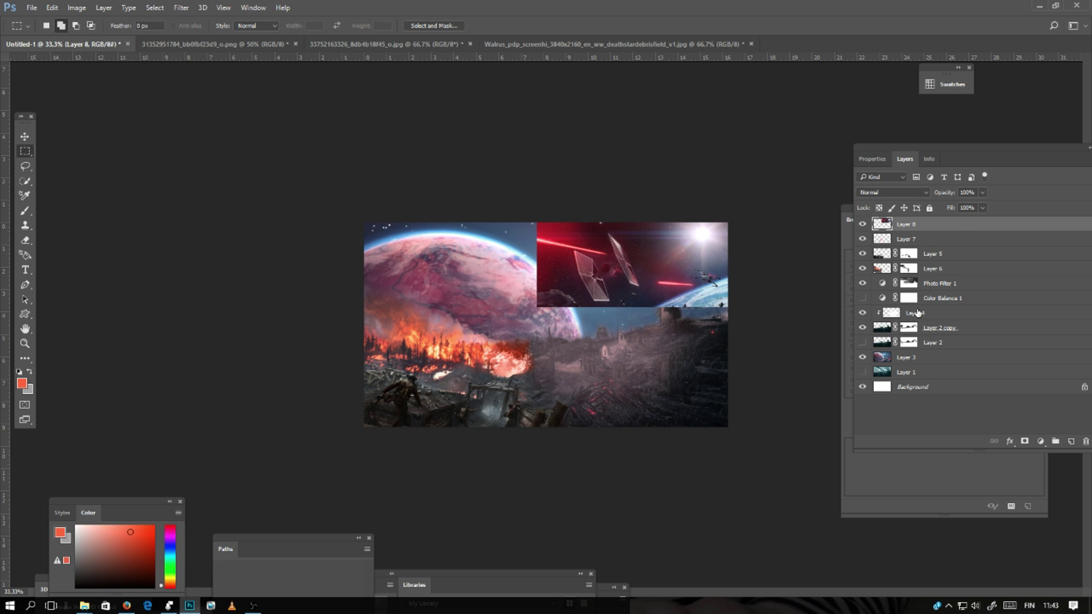
left_click_drag(904, 230, 930, 337)
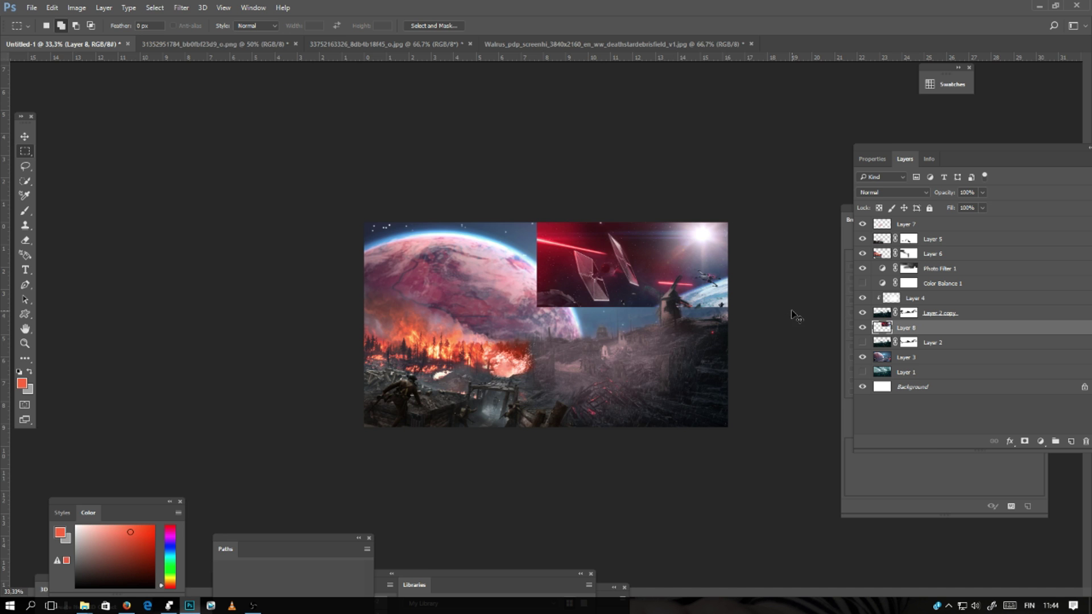
Start a Pen path on the TIE fighter, tracing the near wing's outer edge from its upper tip to its lower corner.
key("ctrl+1")
left_click_drag(604, 243, 410, 362)
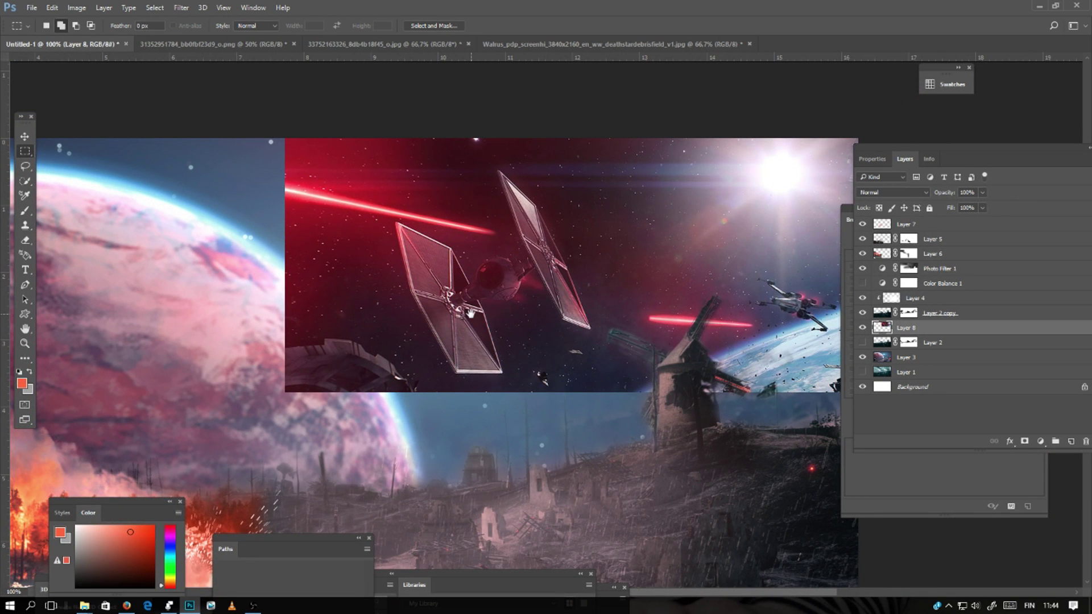
key("ctrl+plus")
key("ctrl+plus")
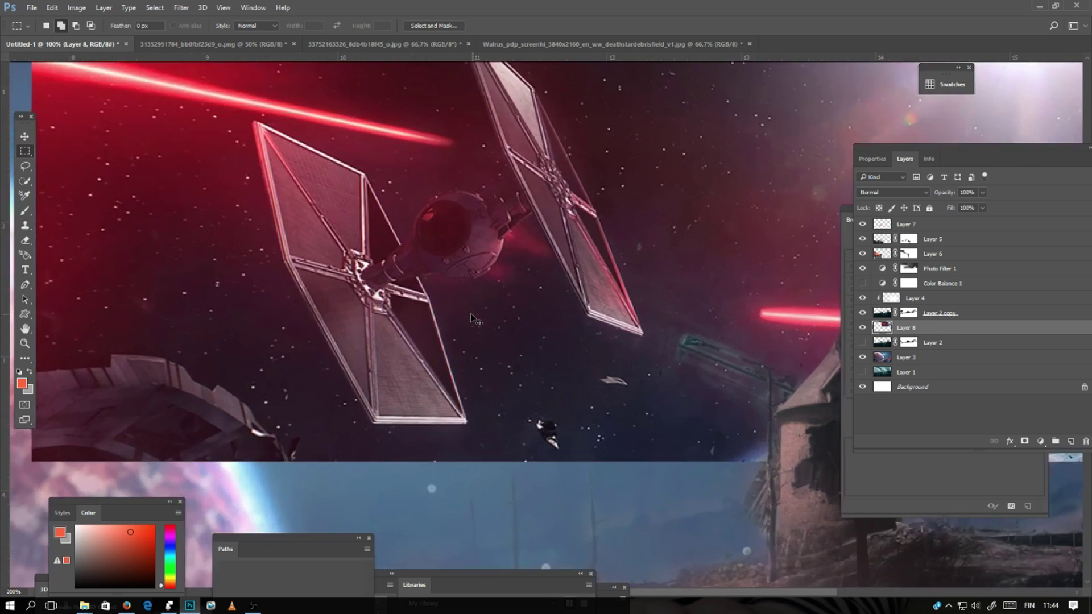
left_click_drag(414, 325, 537, 448)
left_click_drag(524, 351, 472, 280)
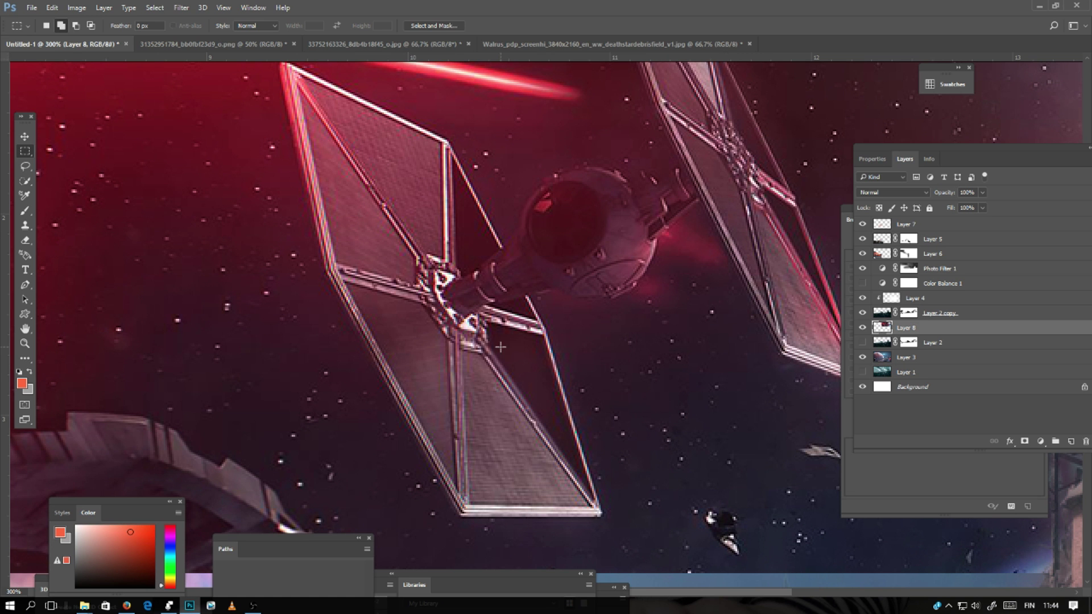
key("p")
left_click_drag(320, 213, 431, 321)
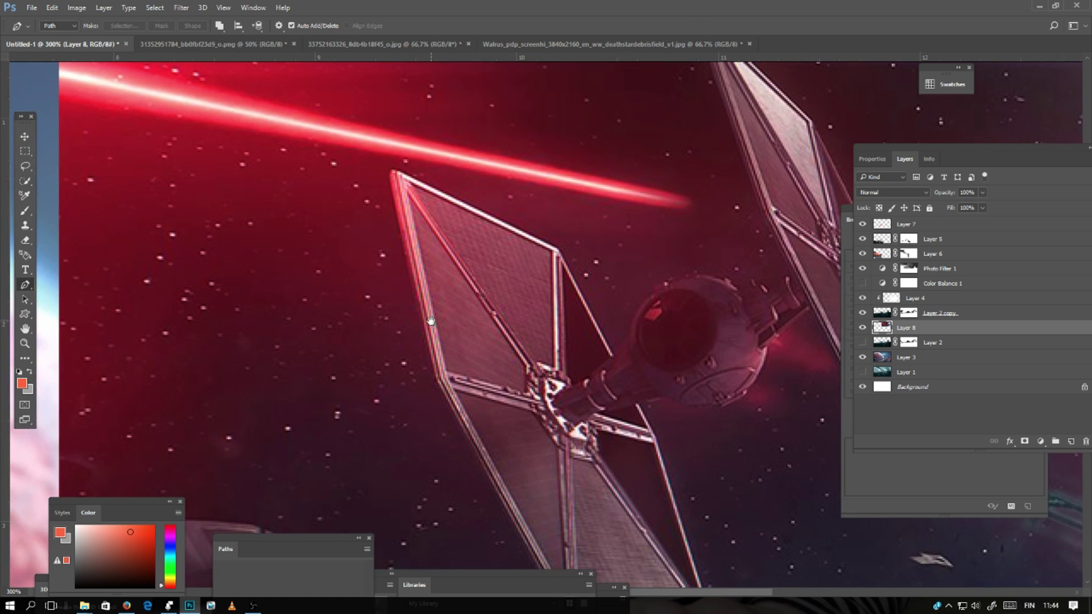
left_click(392, 176)
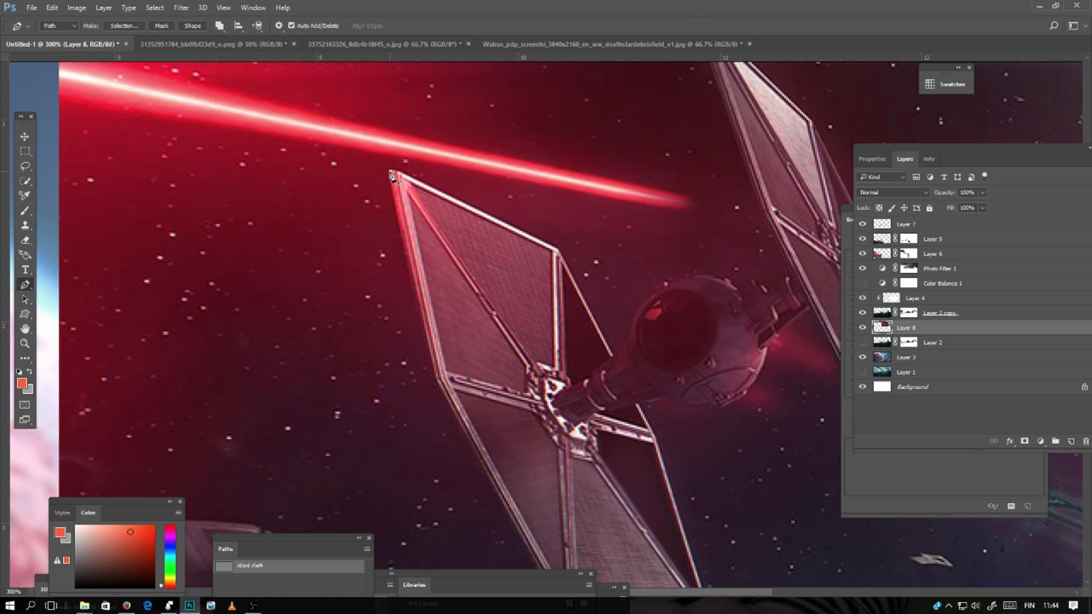
left_click(437, 382)
left_click_drag(453, 426, 378, 257)
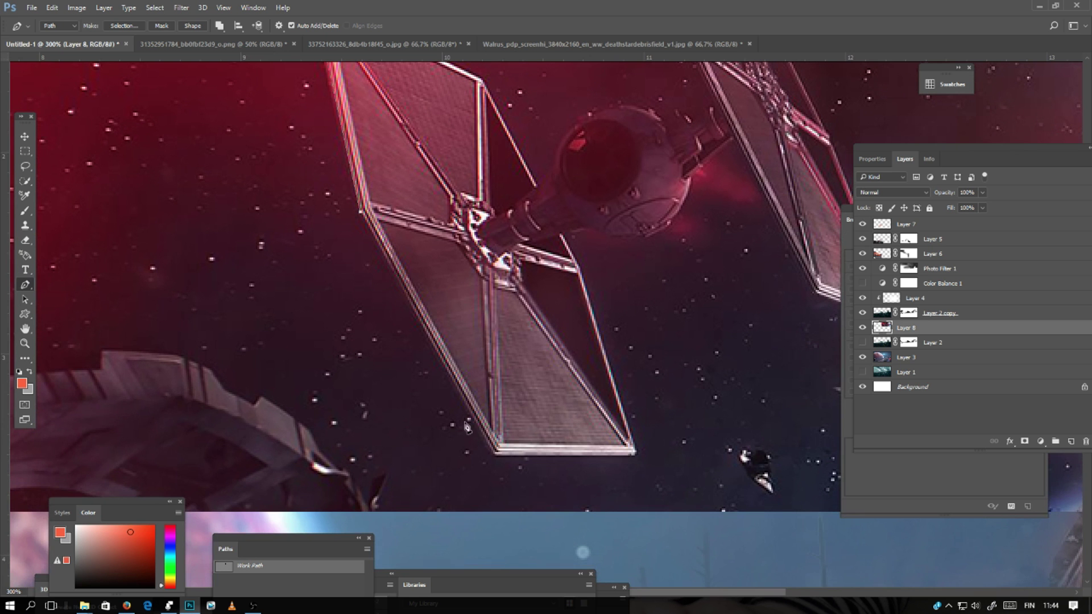
left_click(494, 457)
Continue the path from the cockpit joint around the TIE fighter's far wing, along its lower and outer edges toward the upper tip.
left_click(736, 141)
left_click(817, 293)
left_click_drag(817, 292, 454, 222)
left_click(531, 246)
left_click_drag(472, 100, 507, 260)
left_click(498, 222)
left_click_drag(411, 79, 447, 294)
left_click(441, 256)
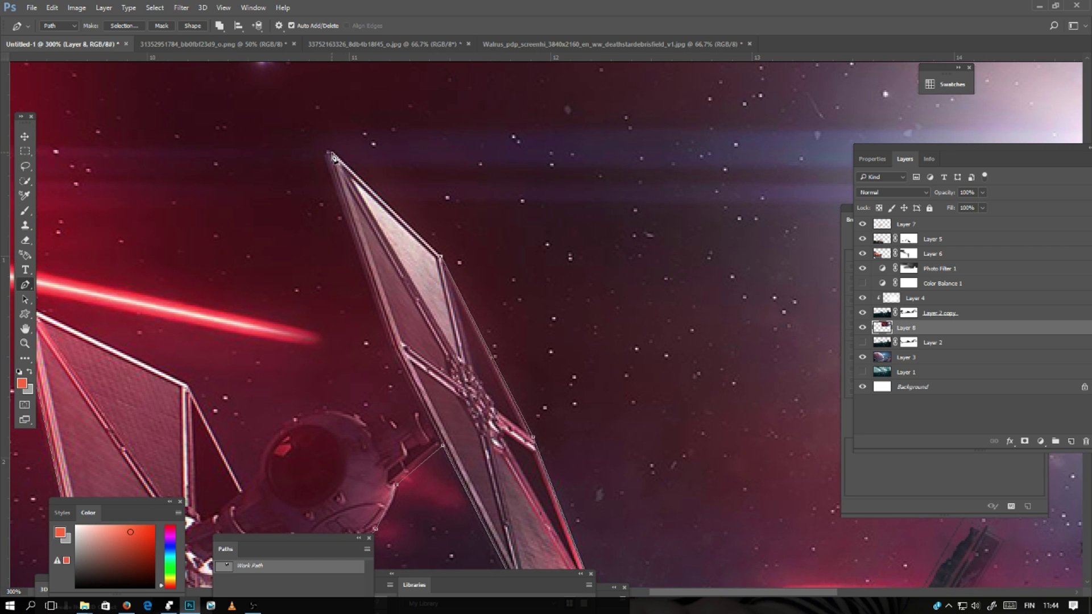
Close the path along the far wing's inner edge, cockpit and near wing, and convert it to a selection.
left_click(391, 351)
left_click(420, 407)
left_click(420, 414)
left_click(414, 412)
left_click(410, 418)
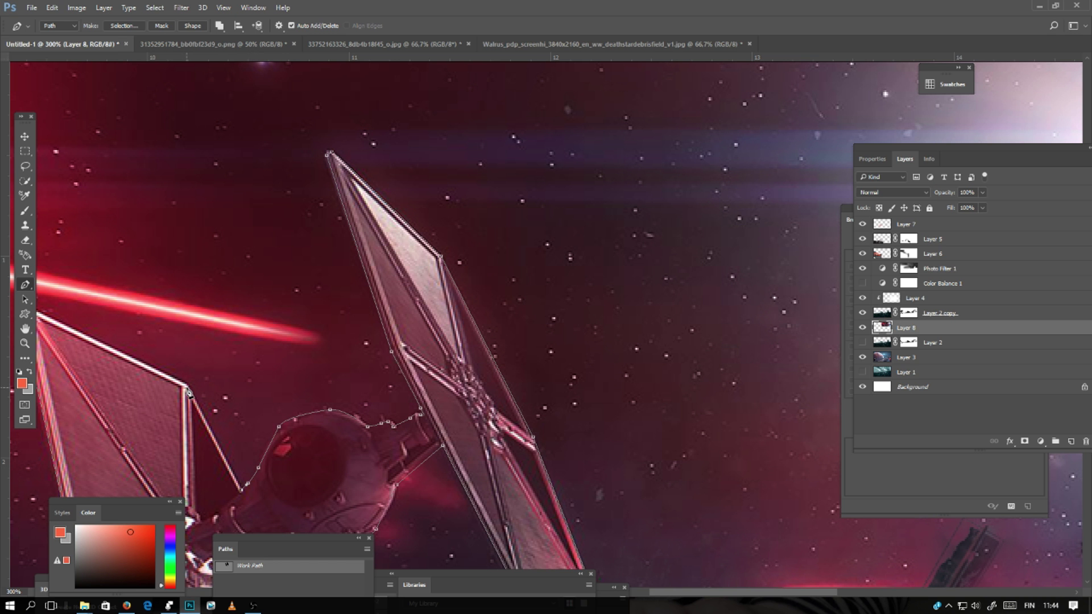
left_click_drag(189, 391, 452, 449)
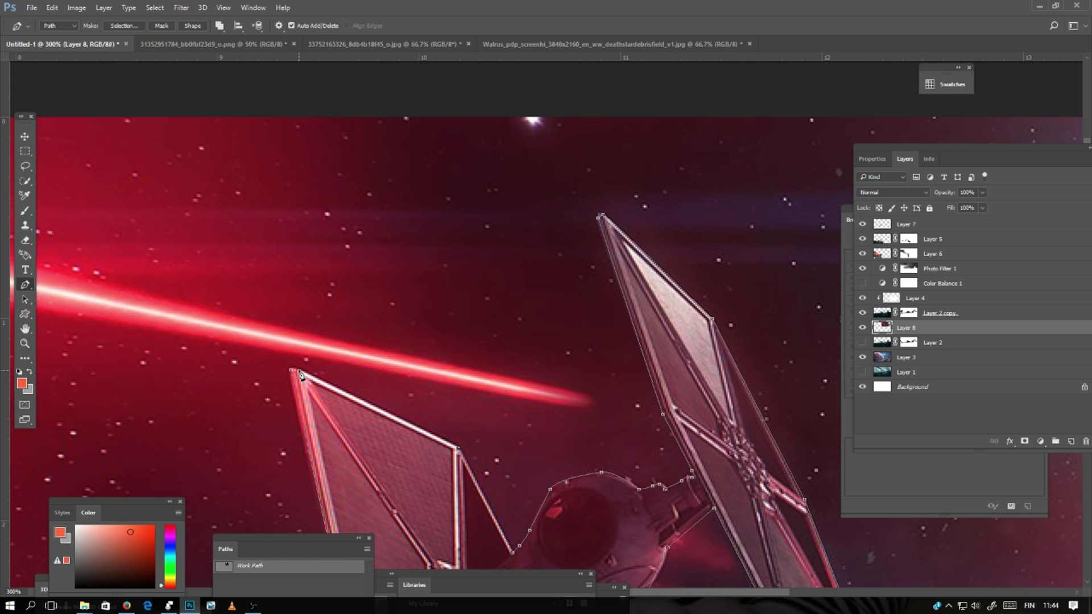
key("ctrl+Return")
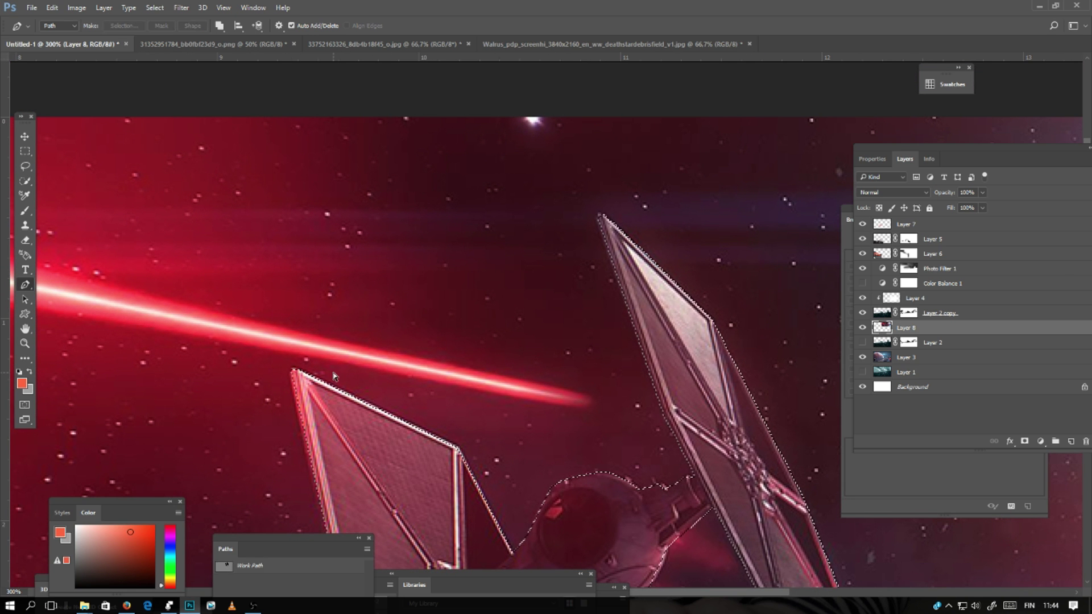
Copy the selected TIE fighter to a new layer and toggle Layer 8's visibility to check the cut-out.
key("l")
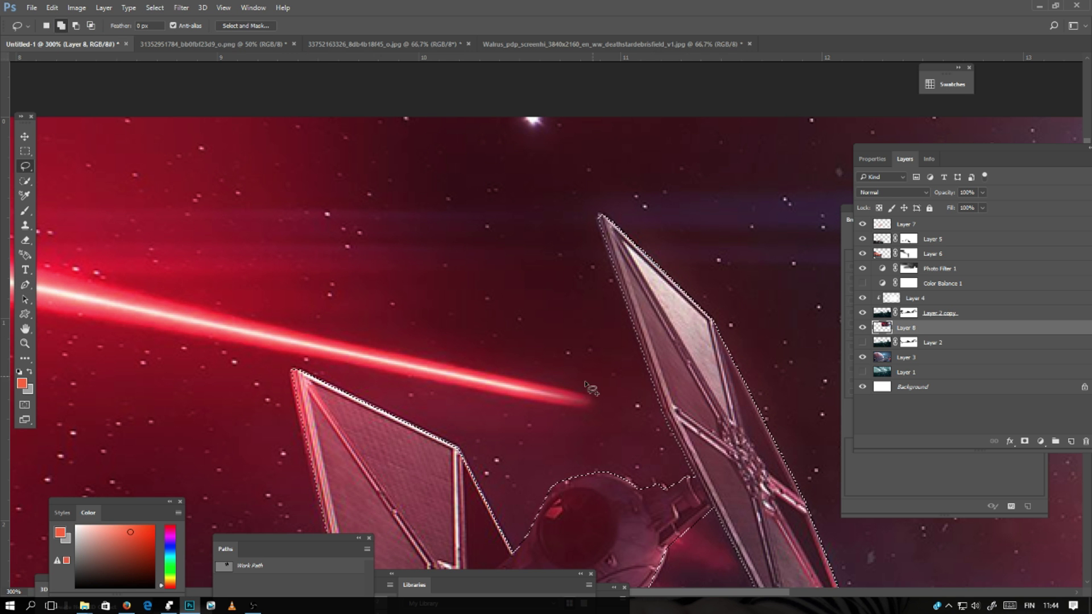
right_click(711, 370)
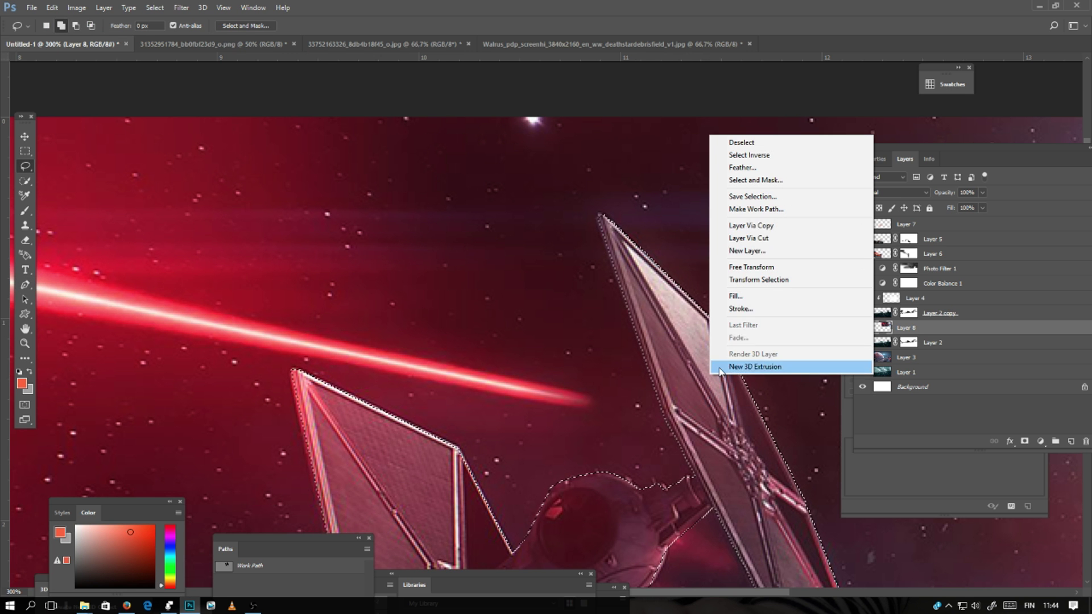
left_click(756, 226)
left_click_drag(637, 389, 449, 211)
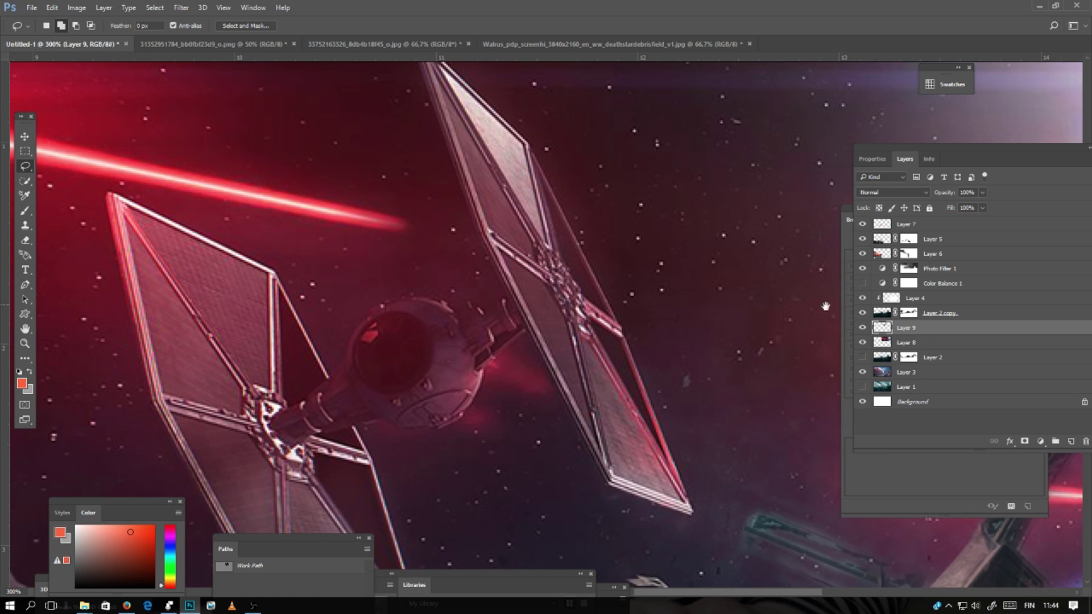
left_click(862, 342)
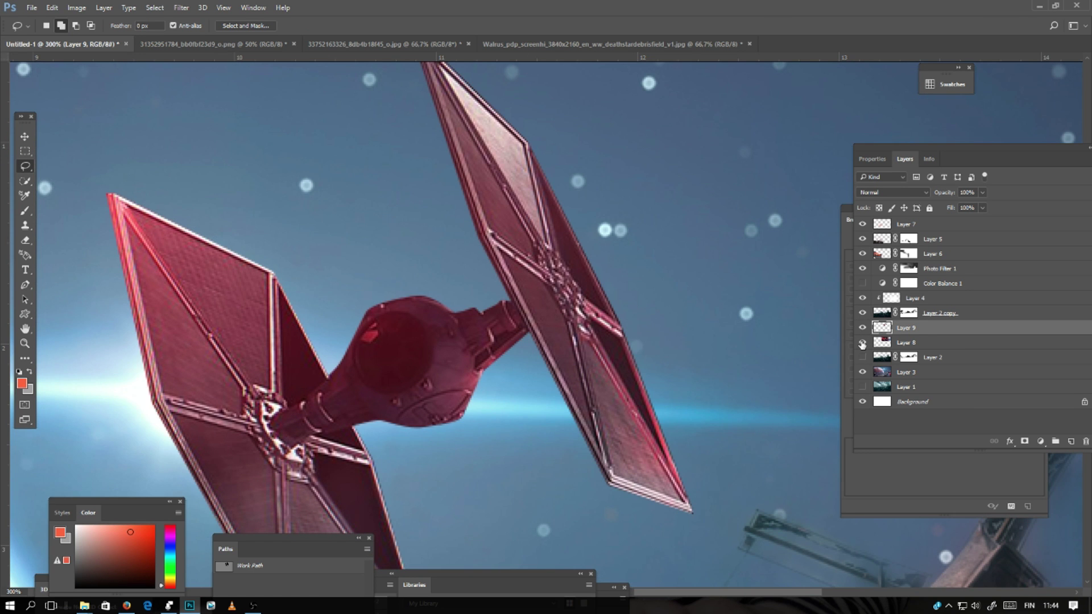
left_click(862, 343)
Select the X-wing and the red laser beam beside it on Layer 8 with a loose lasso outline.
left_click_drag(695, 369, 73, 314)
left_click_drag(500, 302, 556, 268)
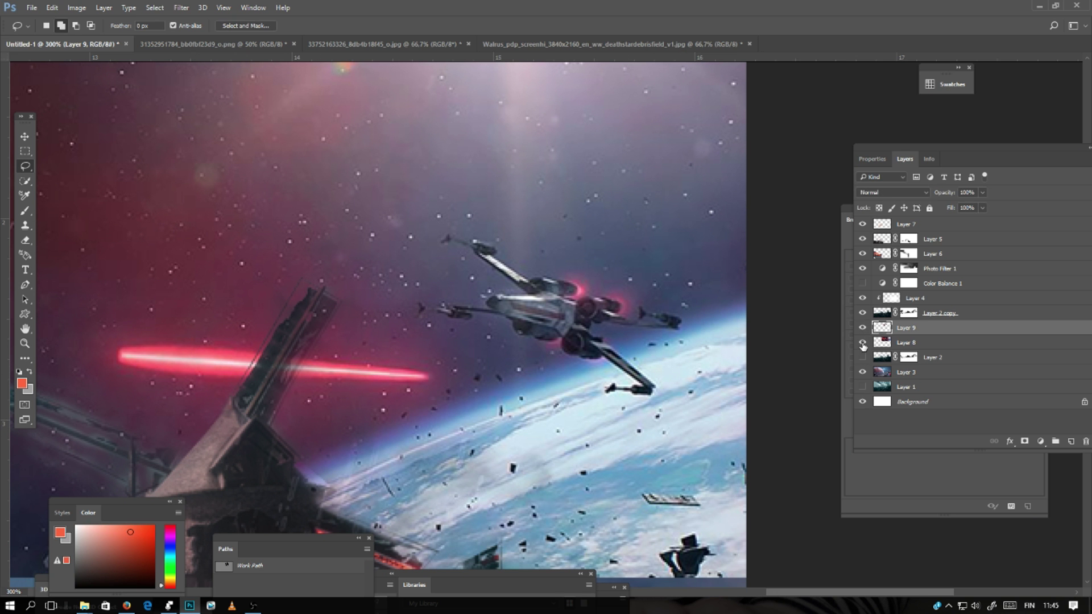
left_click(897, 343)
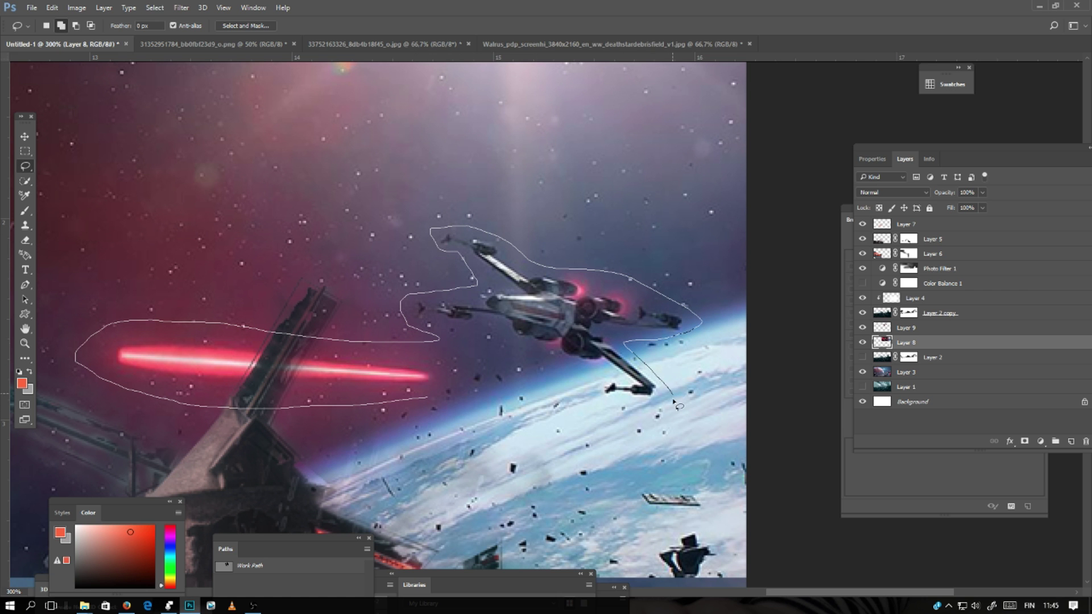
left_click_drag(438, 408, 435, 405)
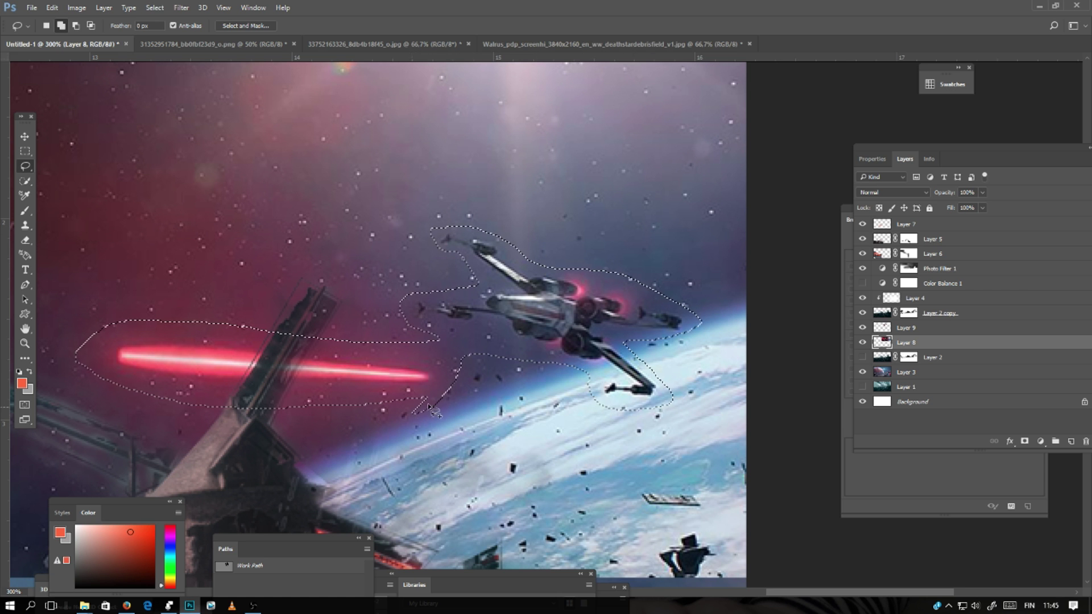
Refine the selection's edges around the laser and X-wing in Select and Mask with a 15 px Refine Edge brush.
left_click(246, 25)
mouse_move(287, 326)
left_mouse_down()
mouse_move(496, 366)
mouse_move(422, 280)
left_mouse_up()
left_click(95, 26)
left_click_drag(56, 57, 49, 57)
mouse_move(525, 236)
left_mouse_down()
mouse_move(505, 230)
mouse_move(643, 333)
mouse_move(552, 389)
mouse_move(527, 354)
mouse_move(703, 405)
left_mouse_up()
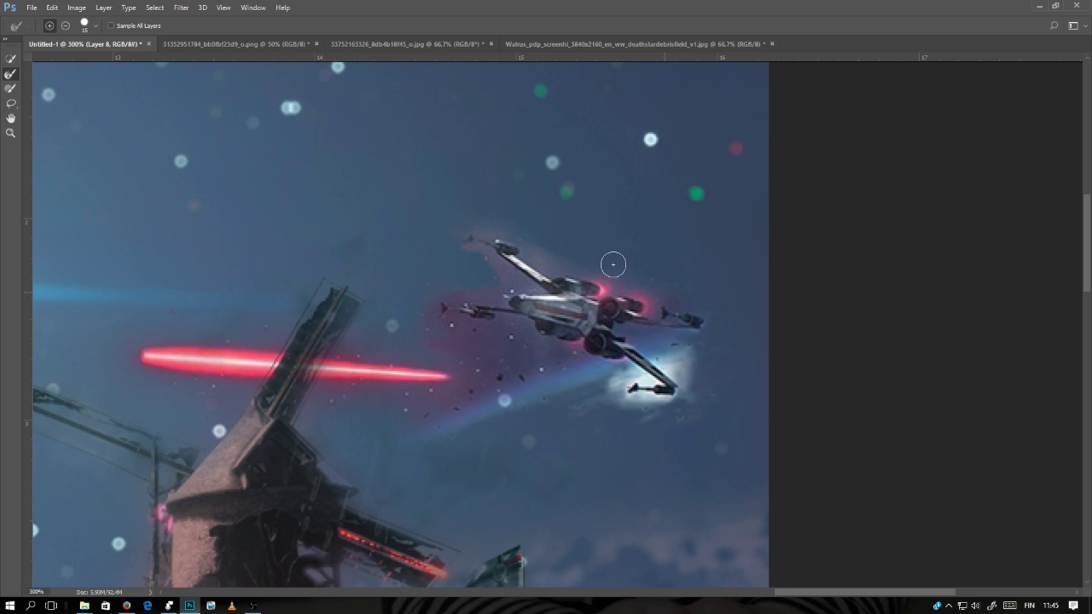
key("Return")
Copy the selected X-wing and laser to a new layer with a layer mask and hide Layer 8.
right_click(511, 285)
left_click(550, 374)
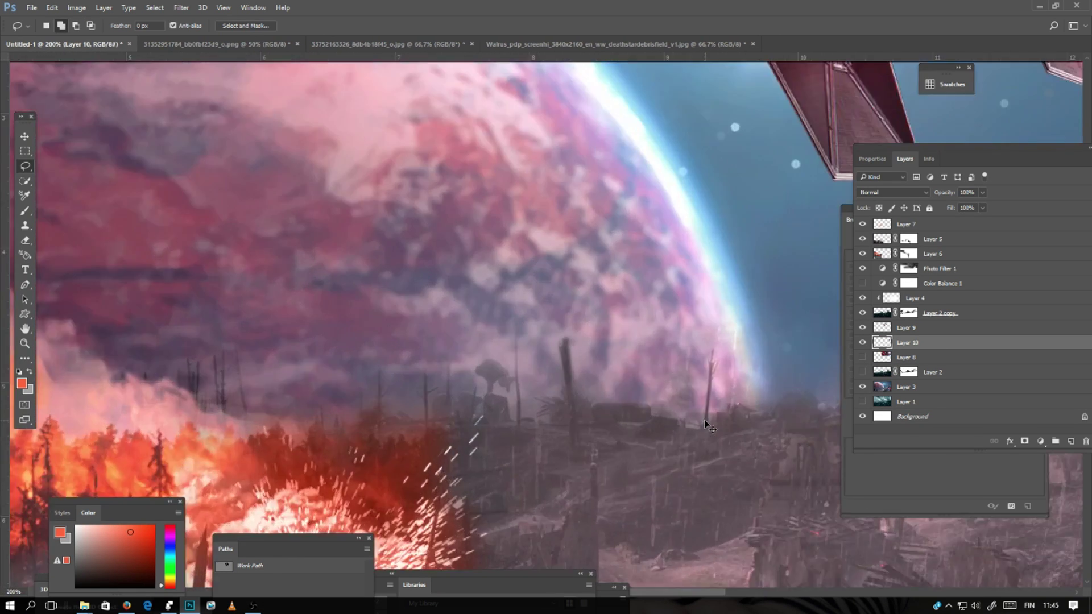
key("ctrl+plus")
left_click_drag(704, 419, 248, 323)
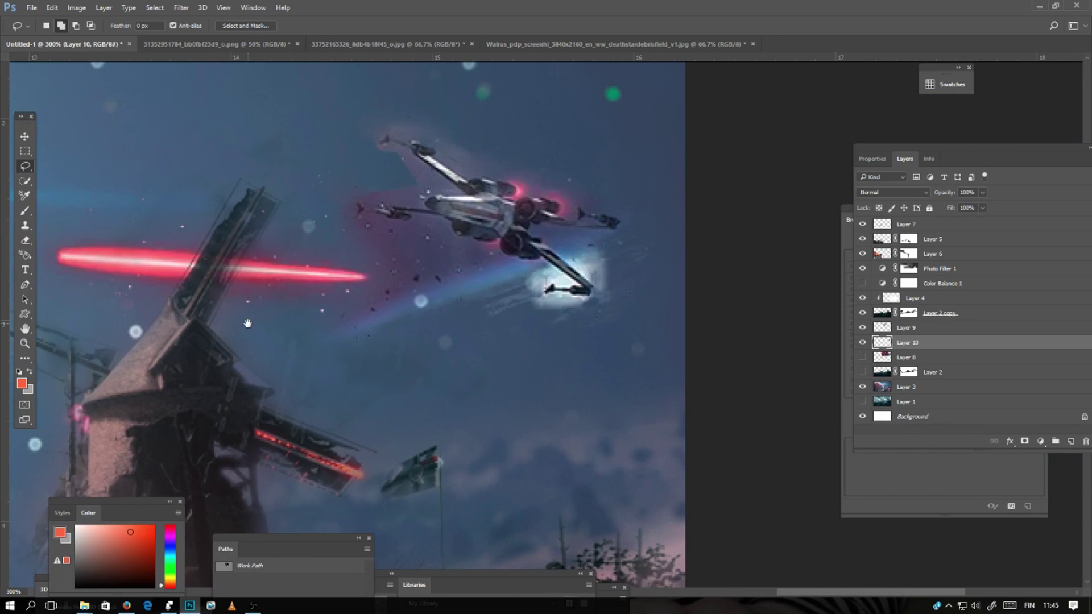
left_click(1024, 441)
Mask out the white glow and streaks around the X-wing's lower wing on Layer 10 with a soft black brush at 86% opacity.
key("b")
left_click(59, 26)
left_click_drag(79, 63, 71, 63)
key("Return")
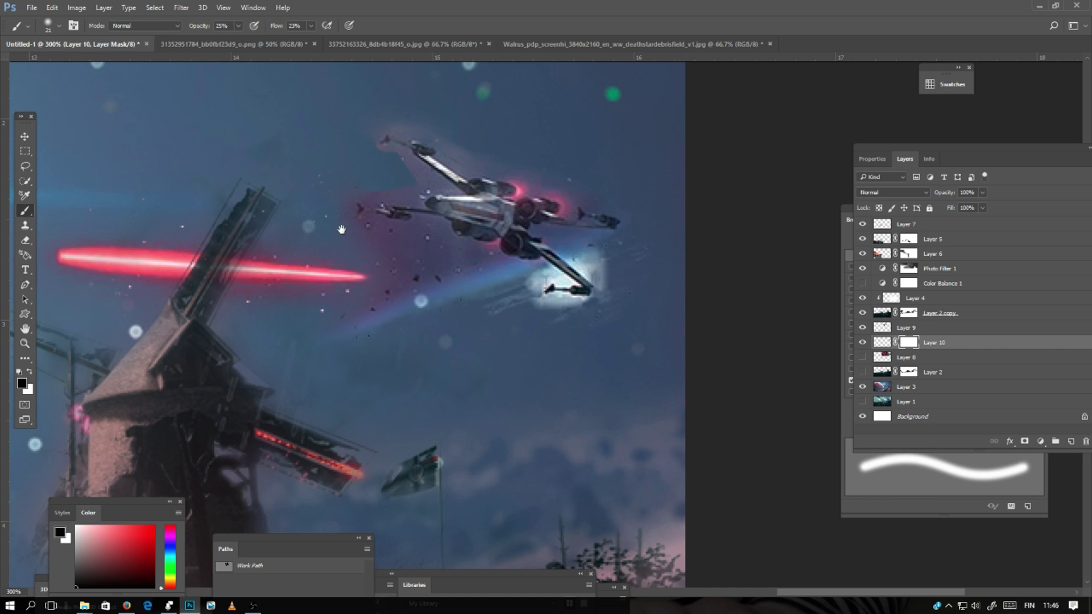
key("ctrl+plus")
key("ctrl+plus")
key("ctrl+plus")
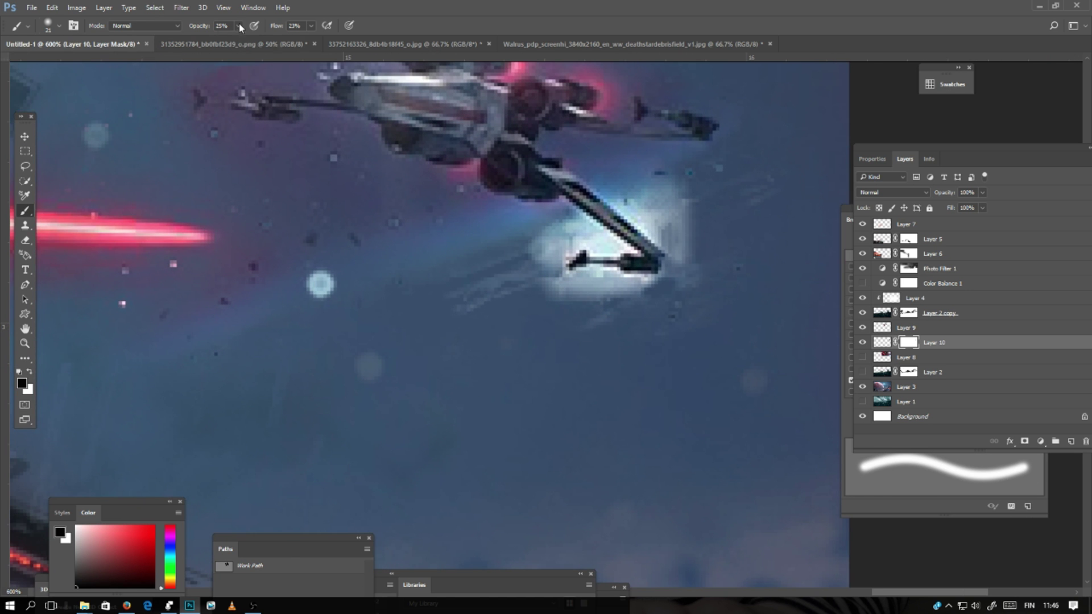
left_click(60, 26)
left_click(66, 60)
mouse_move(517, 222)
left_mouse_down()
mouse_move(531, 214)
mouse_move(537, 311)
mouse_move(663, 292)
mouse_move(674, 219)
mouse_move(569, 255)
mouse_move(611, 239)
mouse_move(575, 212)
left_mouse_up()
Mask out the remaining background haze around the X-wing's wings and nose with a 9 px soft brush.
left_click(59, 26)
left_click(66, 59)
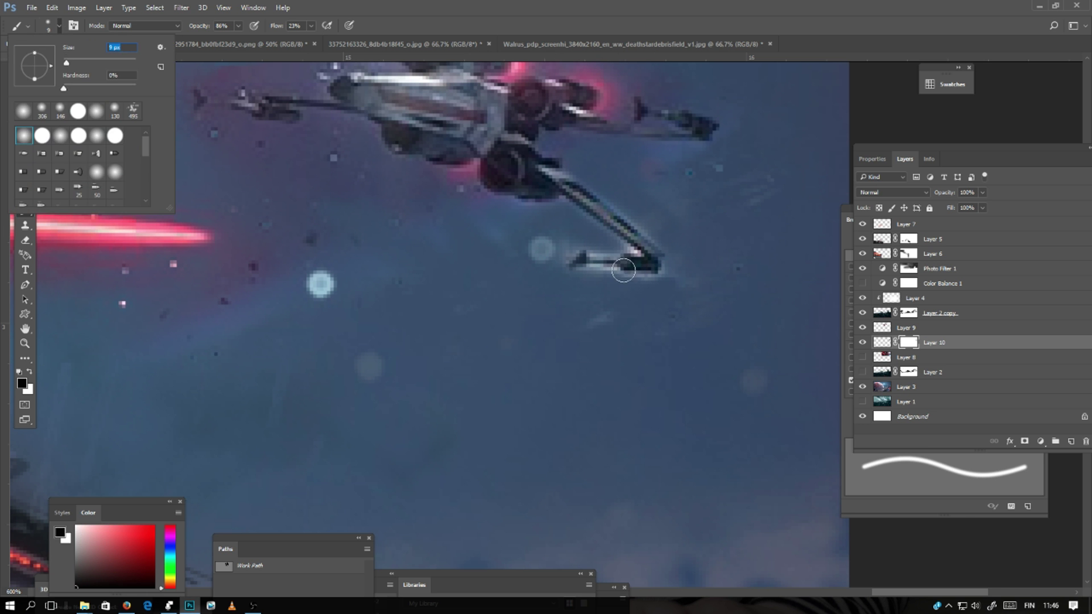
key("ctrl+plus")
key("ctrl+plus")
left_click_drag(609, 266, 678, 227)
key("ctrl+minus")
key("ctrl+minus")
key("ctrl+minus")
key("ctrl+minus")
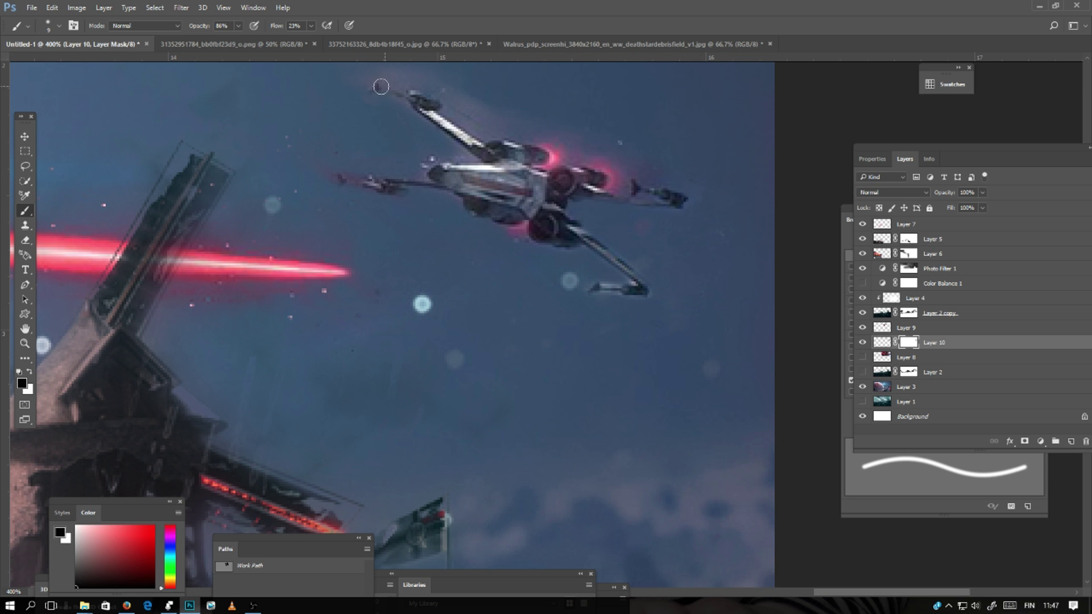
mouse_move(381, 87)
left_mouse_down()
mouse_move(353, 163)
mouse_move(486, 201)
left_mouse_up()
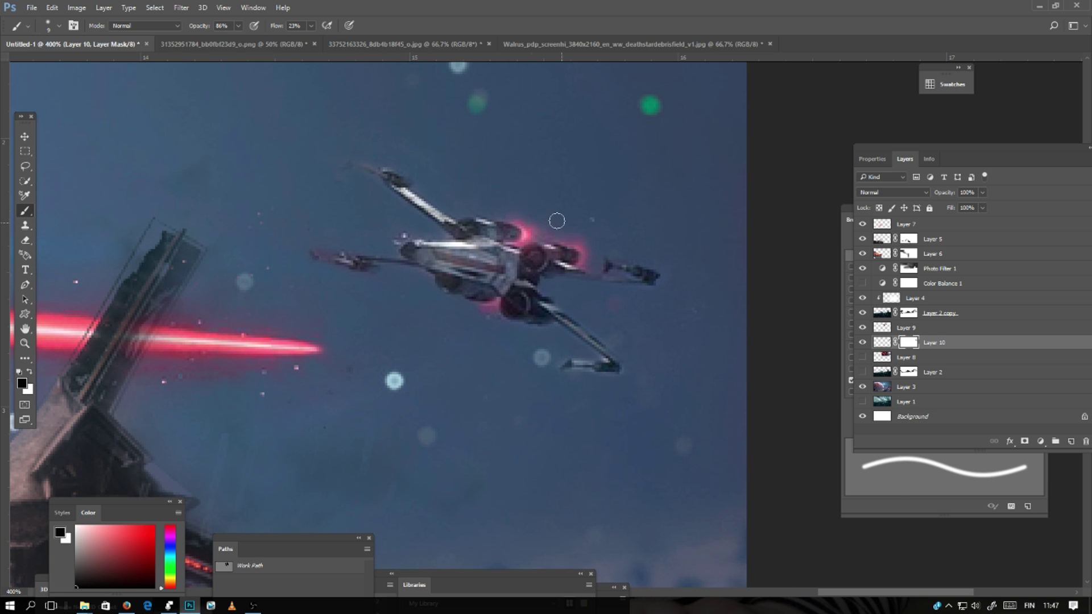
key("ctrl+1")
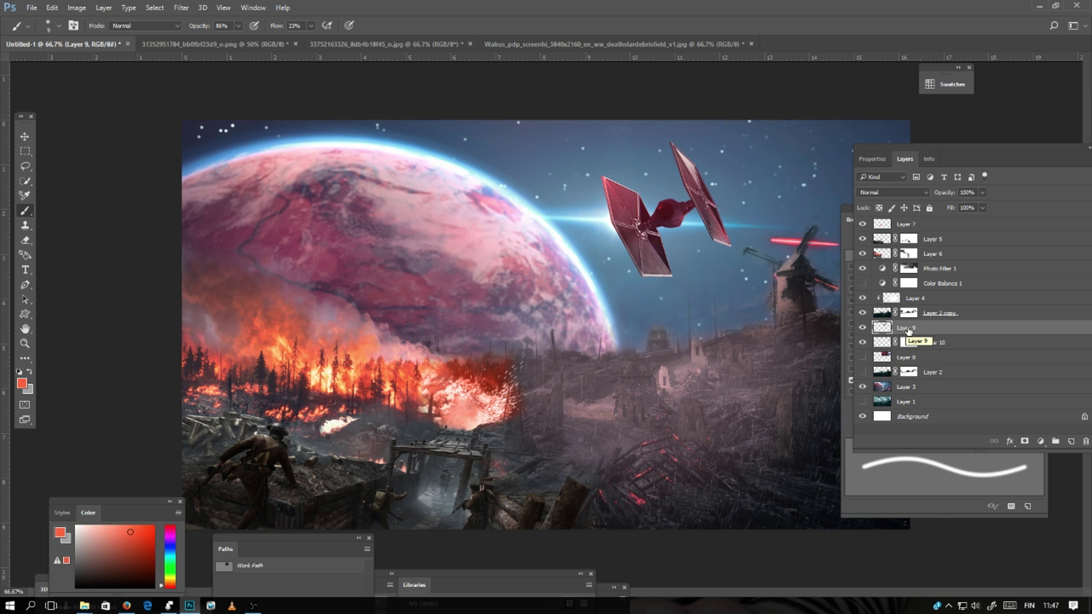
Duplicate Layer 9, which holds the TIE fighter, keeping the default copy name.
right_click(910, 328)
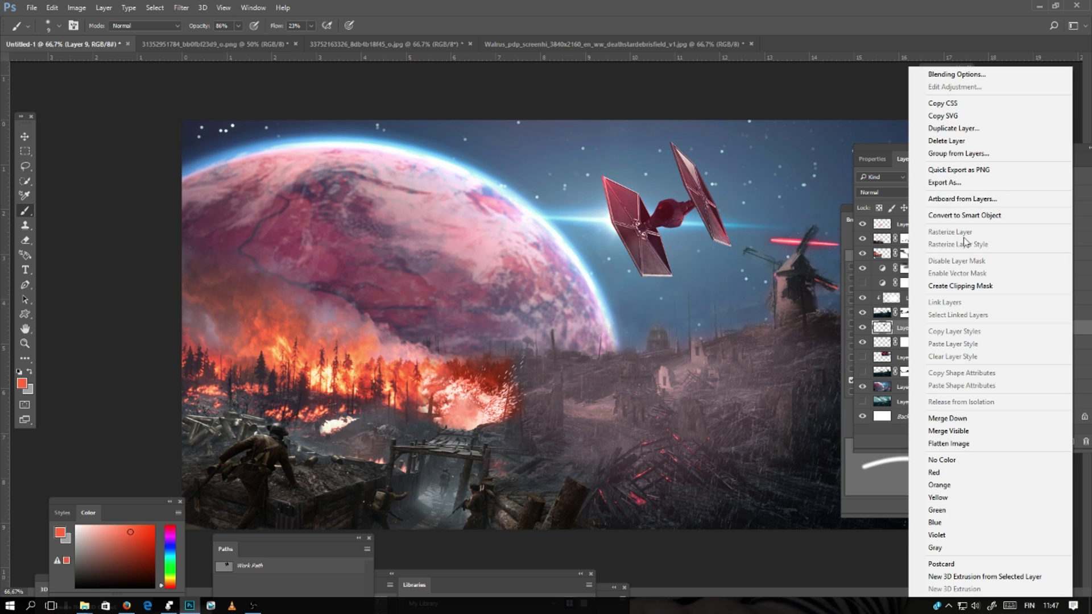
left_click(959, 128)
left_click(647, 184)
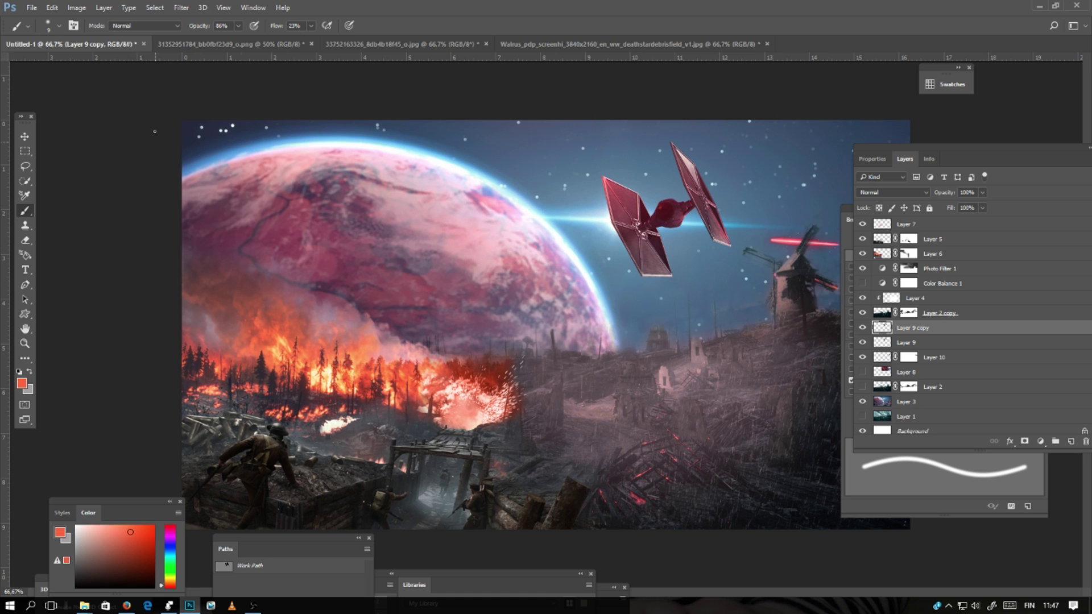
Apply a Motion Blur to the duplicated TIE fighter with an angle of -30° and a distance of 31 pixels.
left_click(181, 8)
mouse_move(197, 133)
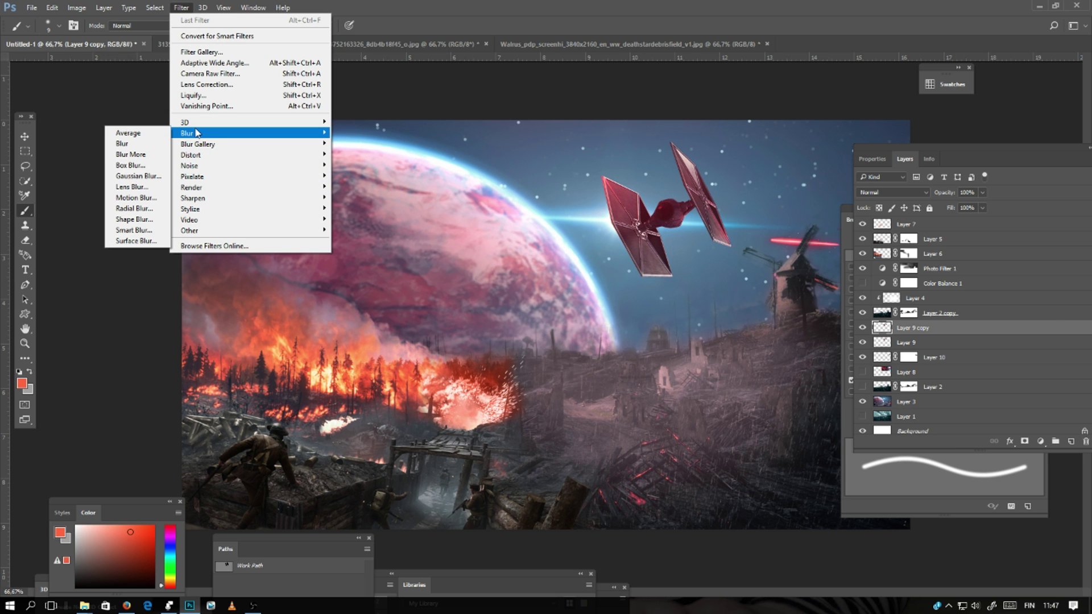
left_click(135, 198)
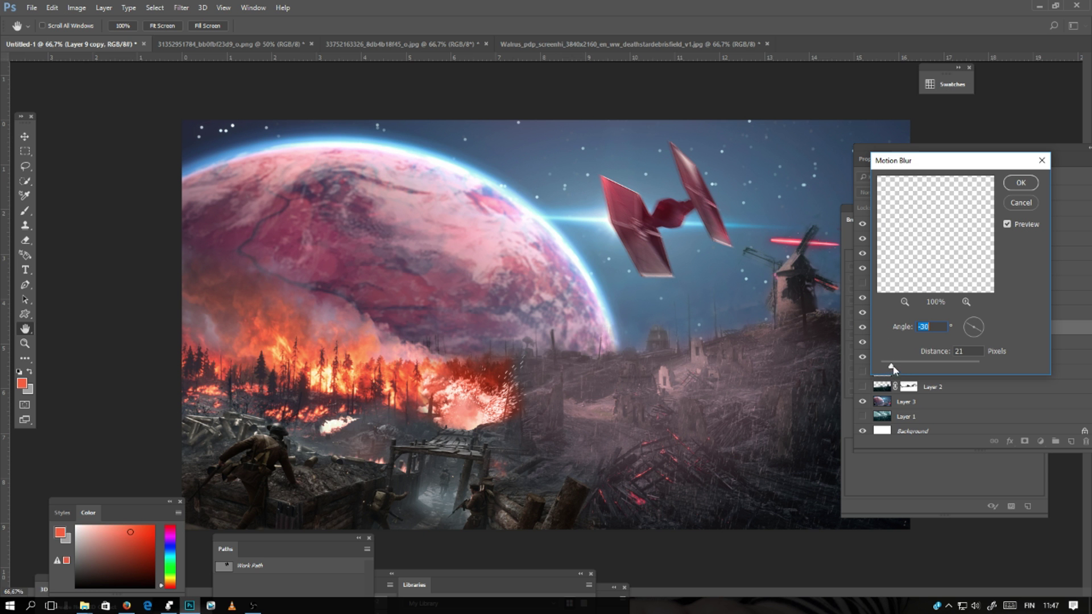
left_click_drag(891, 367, 897, 367)
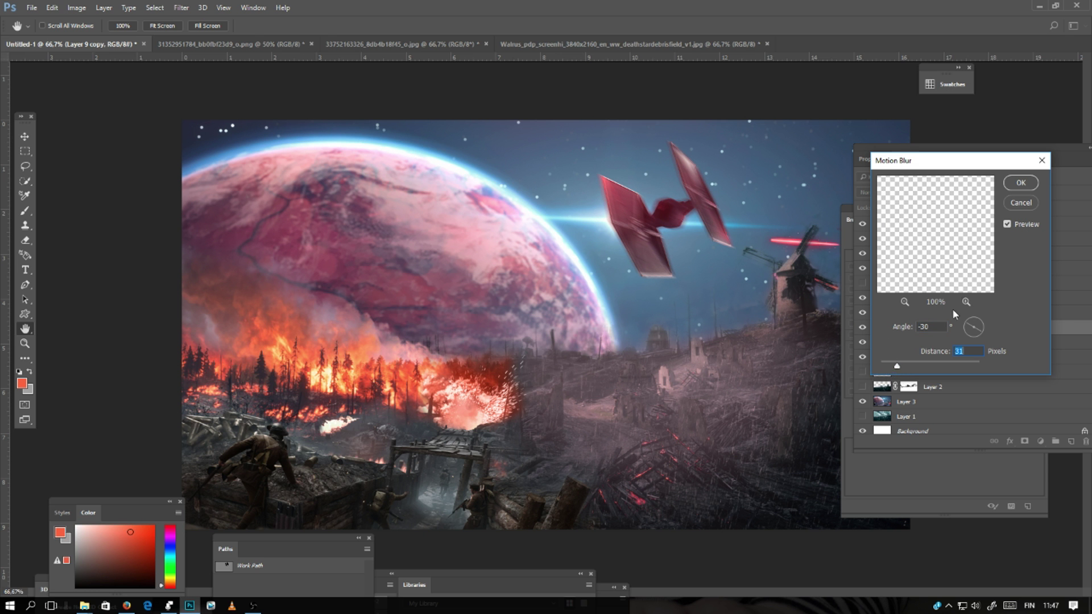
left_click(1021, 182)
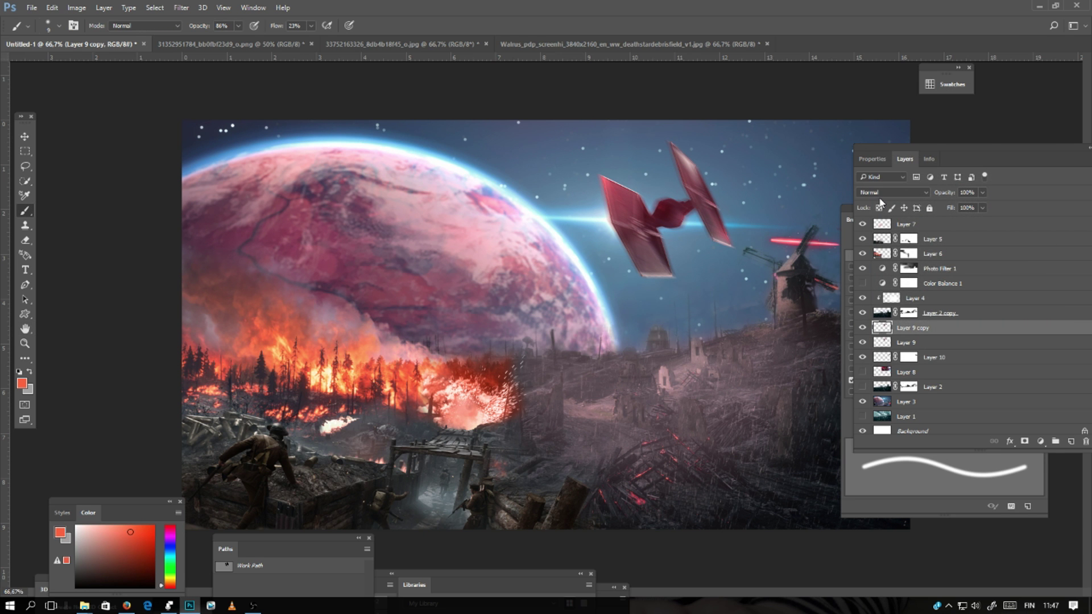
Add a layer mask to Layer 9 copy and mask out part of the TIE fighter's motion blur with a soft black brush at 40% opacity.
key("ctrl+plus")
key("ctrl+plus")
left_click_drag(685, 171, 290, 400)
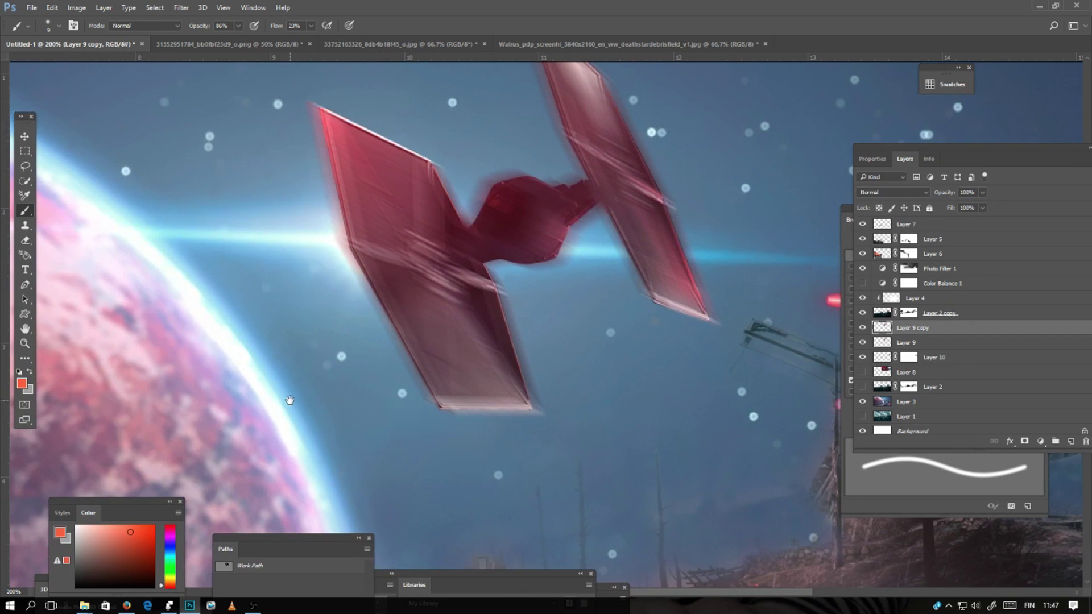
left_click(863, 329)
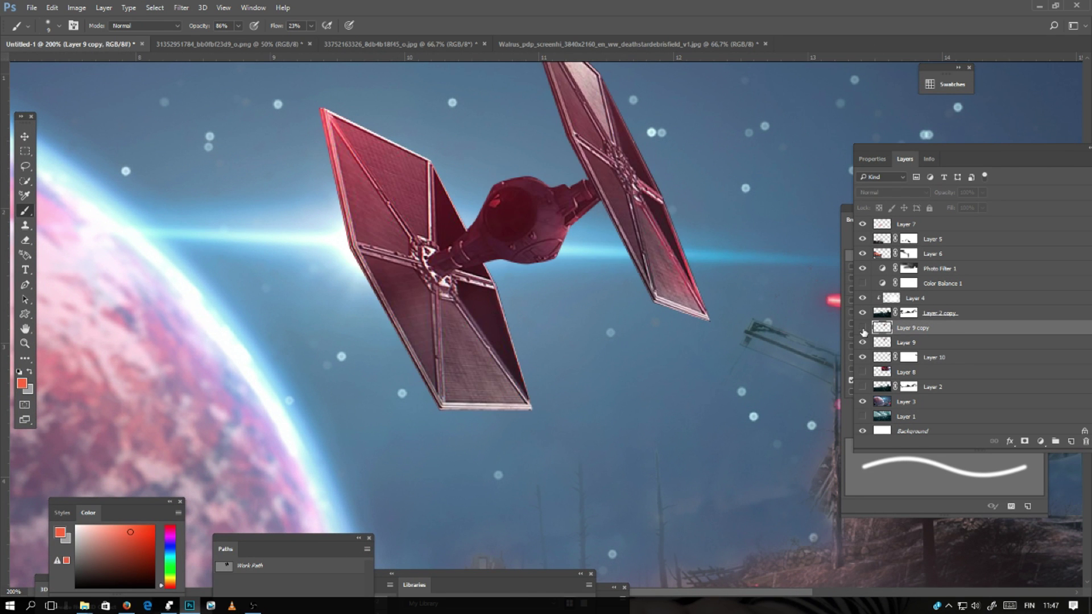
left_click(862, 328)
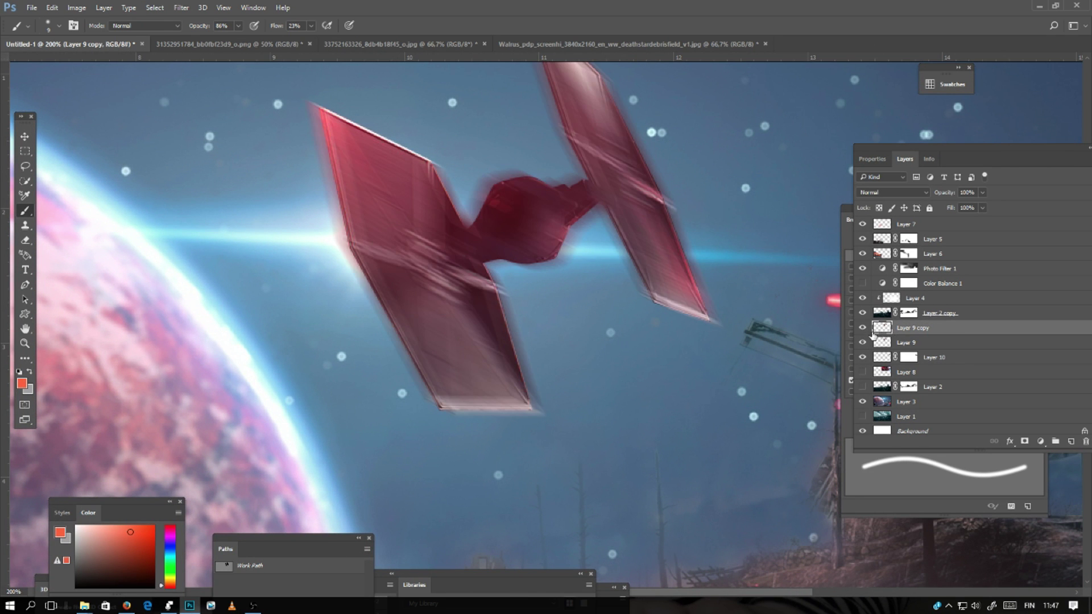
left_click(1024, 441)
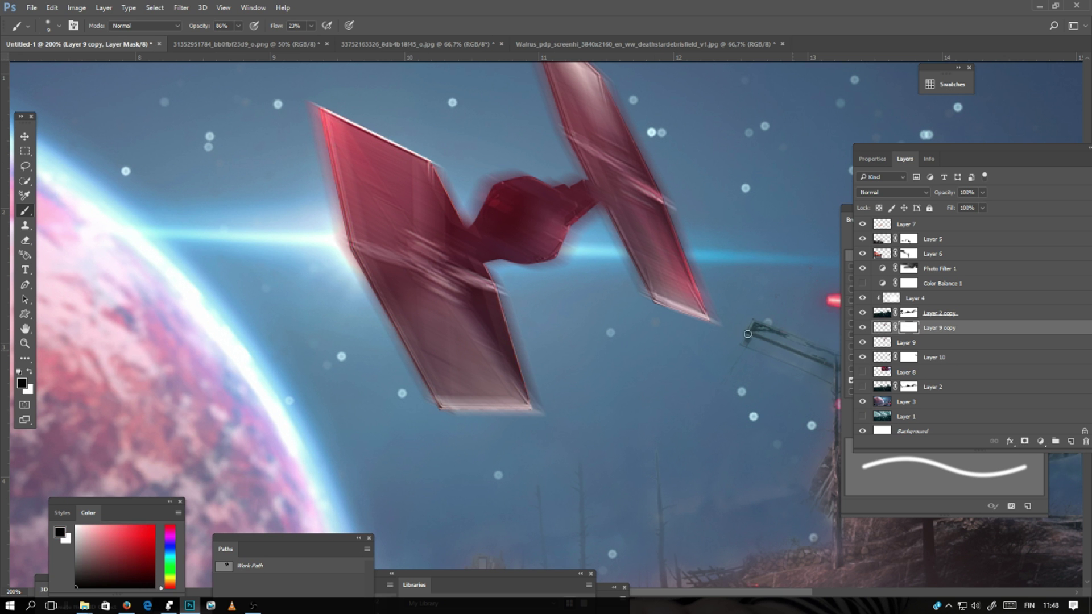
left_click_drag(238, 25, 205, 39)
key("4")
left_click(59, 25)
left_click(86, 61)
mouse_move(432, 182)
left_mouse_down()
mouse_move(464, 300)
mouse_move(321, 398)
left_mouse_up()
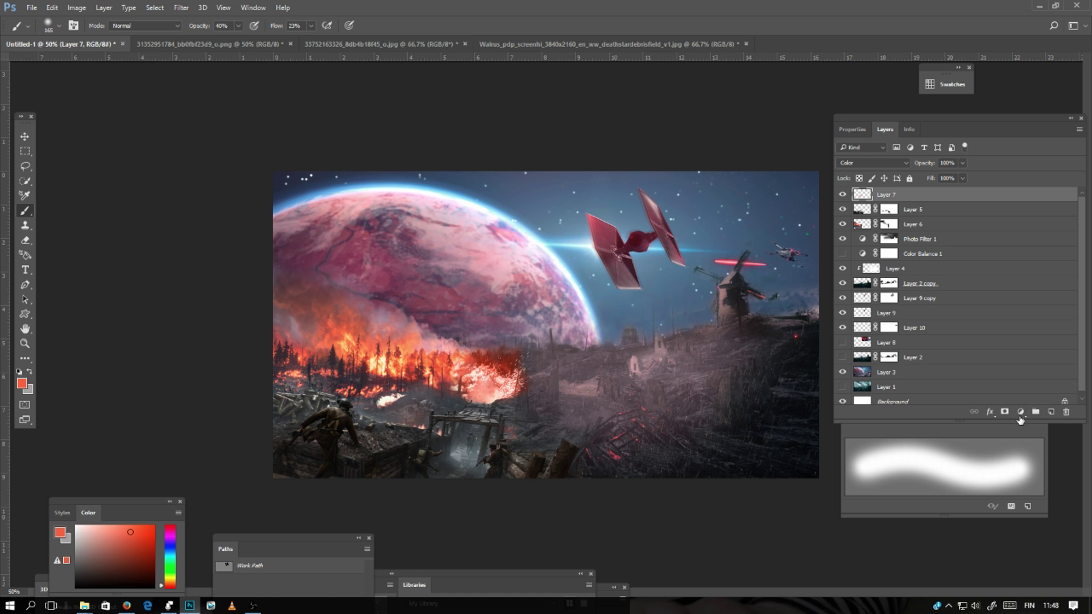
Add a Brightness/Contrast adjustment layer above Layer 7 with brightness -21 and contrast 71.
left_click(1020, 415)
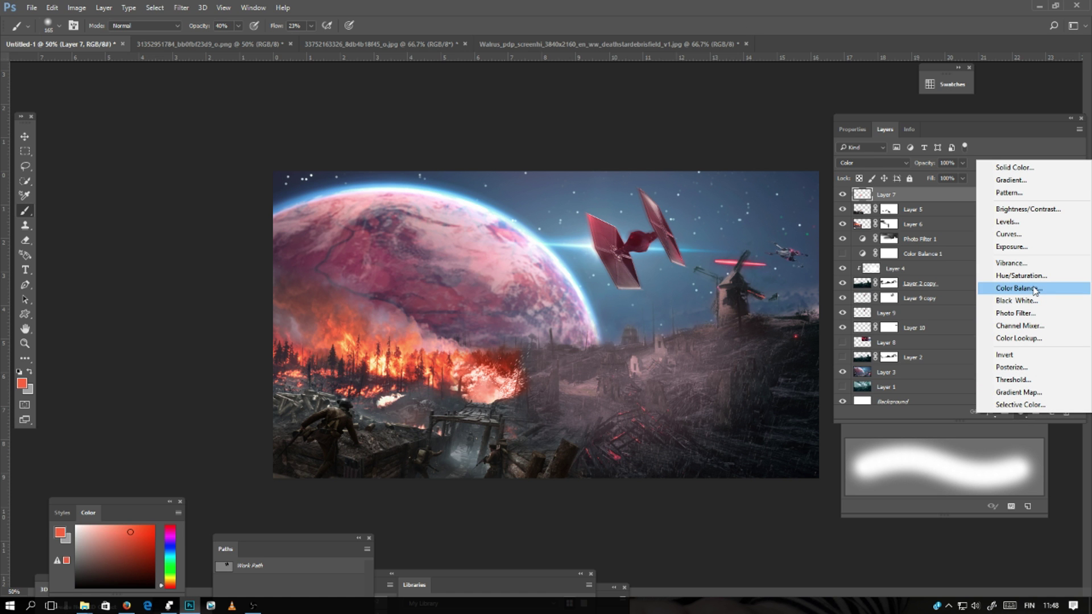
left_click(1023, 209)
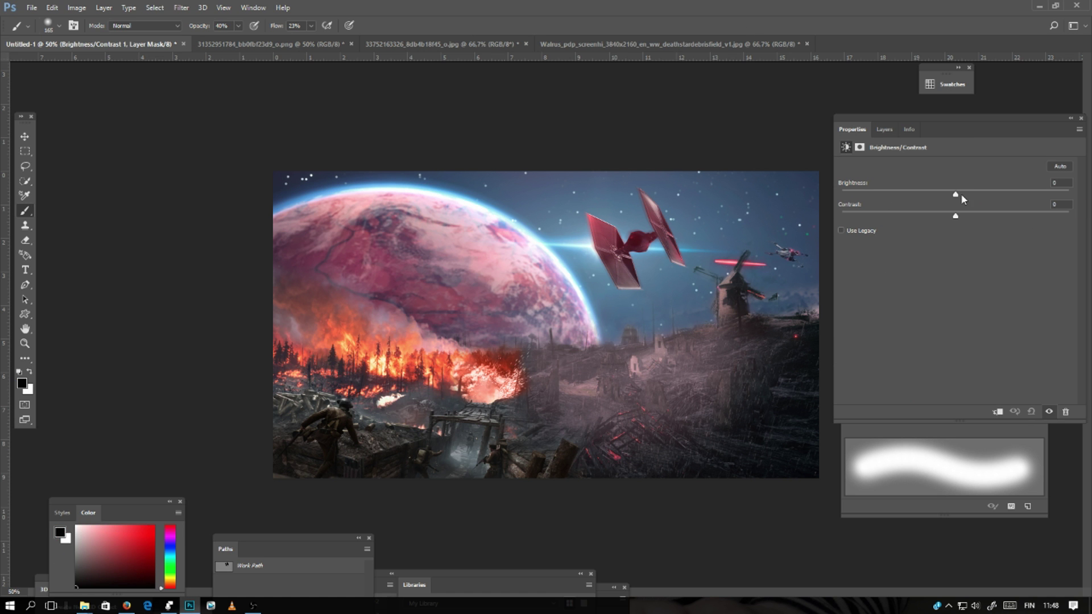
left_click_drag(958, 194, 999, 222)
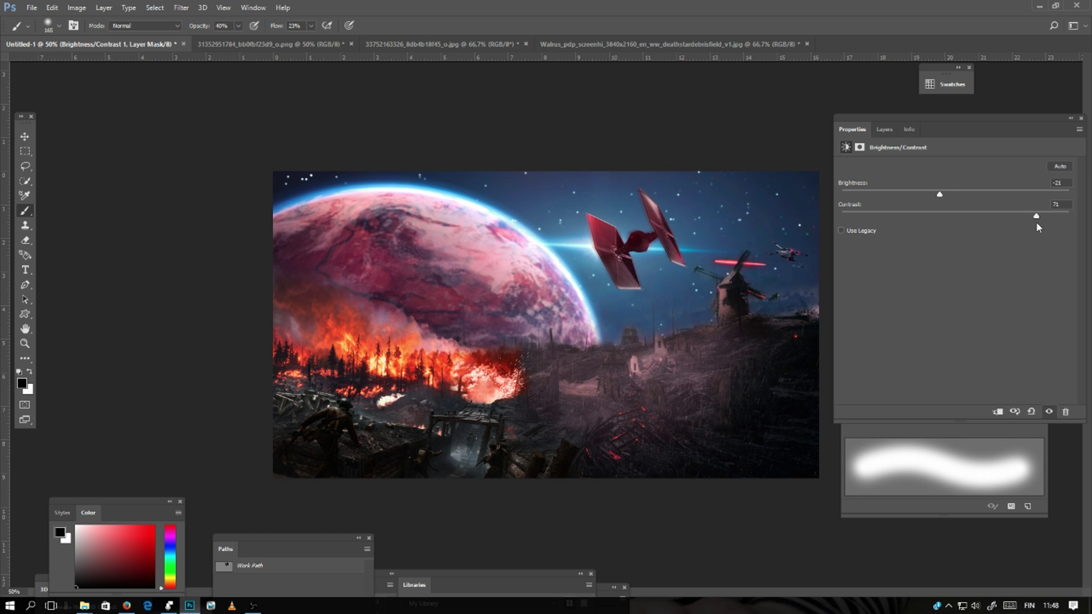
left_click(884, 129)
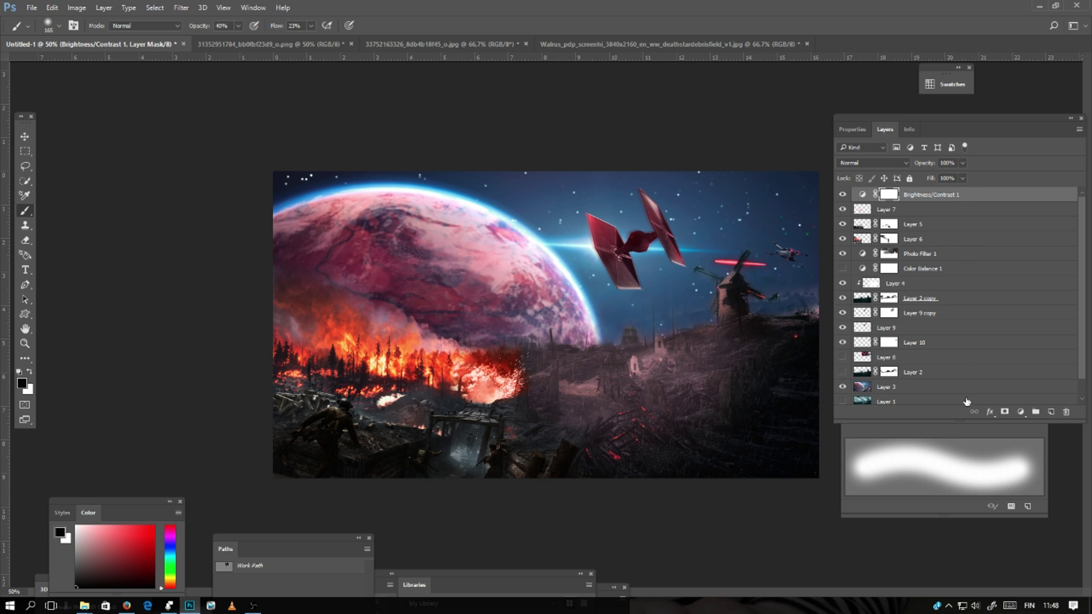
Add a Color Balance adjustment layer above Brightness/Contrast 1 and shift the midtones toward red.
left_click(1021, 412)
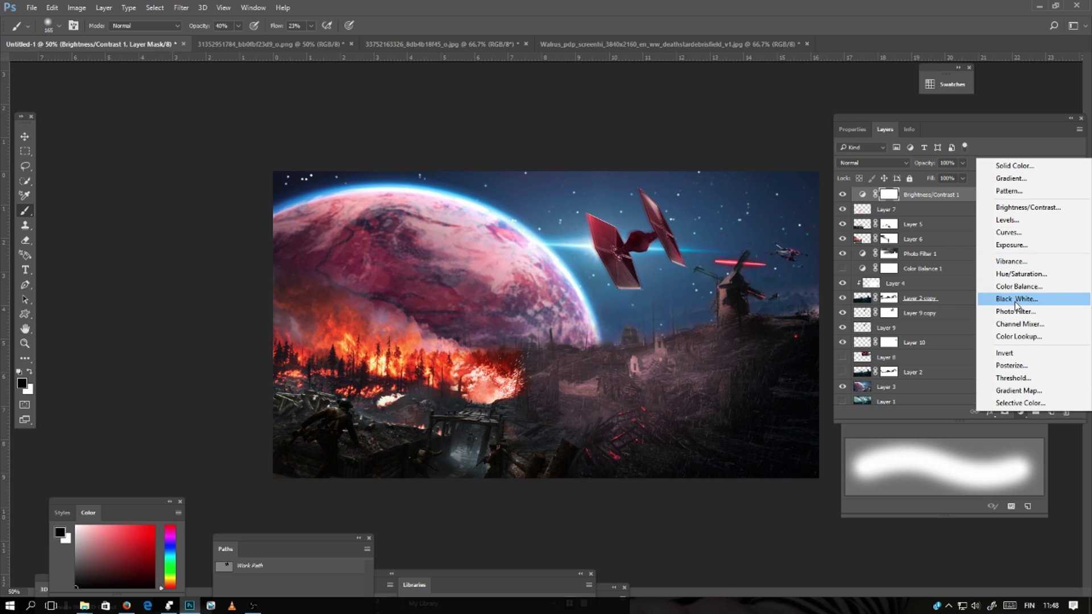
left_click(1017, 287)
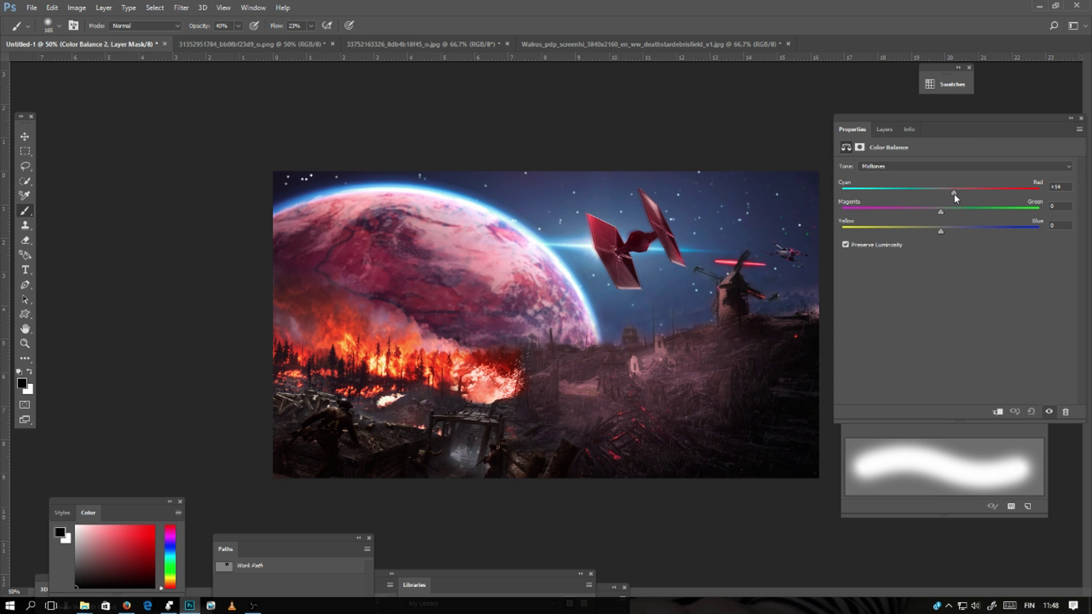
left_click(890, 128)
Add a Photo Filter adjustment layer on top using Warming Filter (85) at 63% density with luminosity preserved.
left_click(1020, 412)
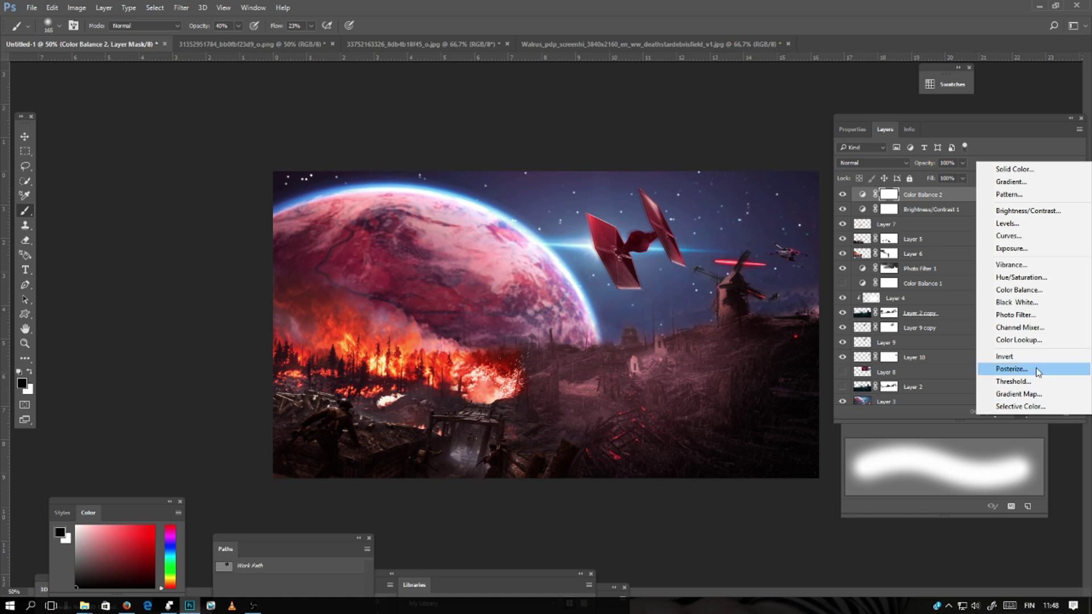
left_click(1031, 316)
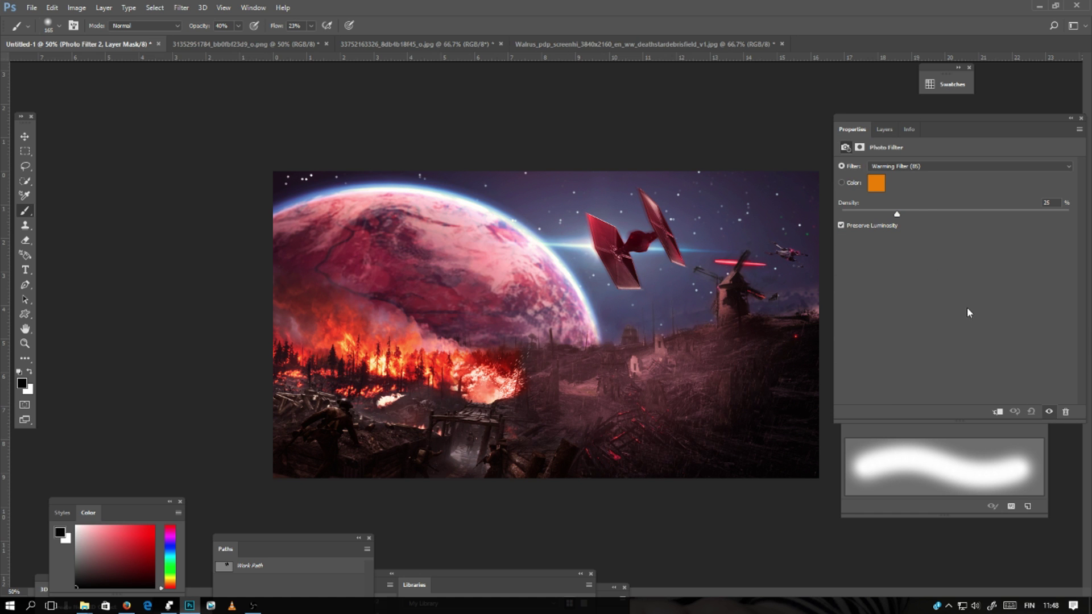
left_click_drag(896, 215, 922, 217)
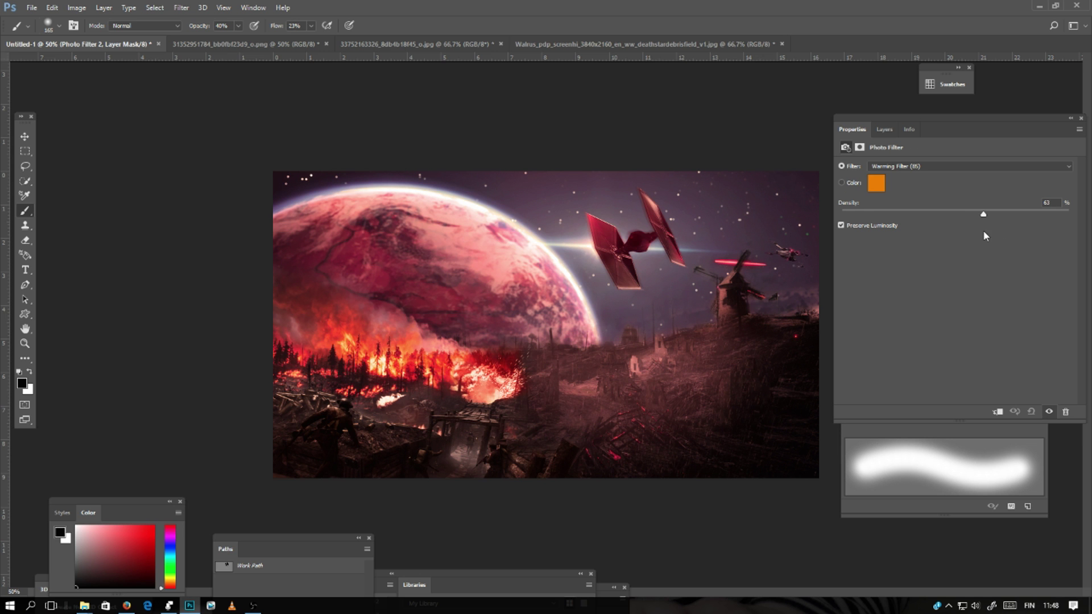
left_click(884, 129)
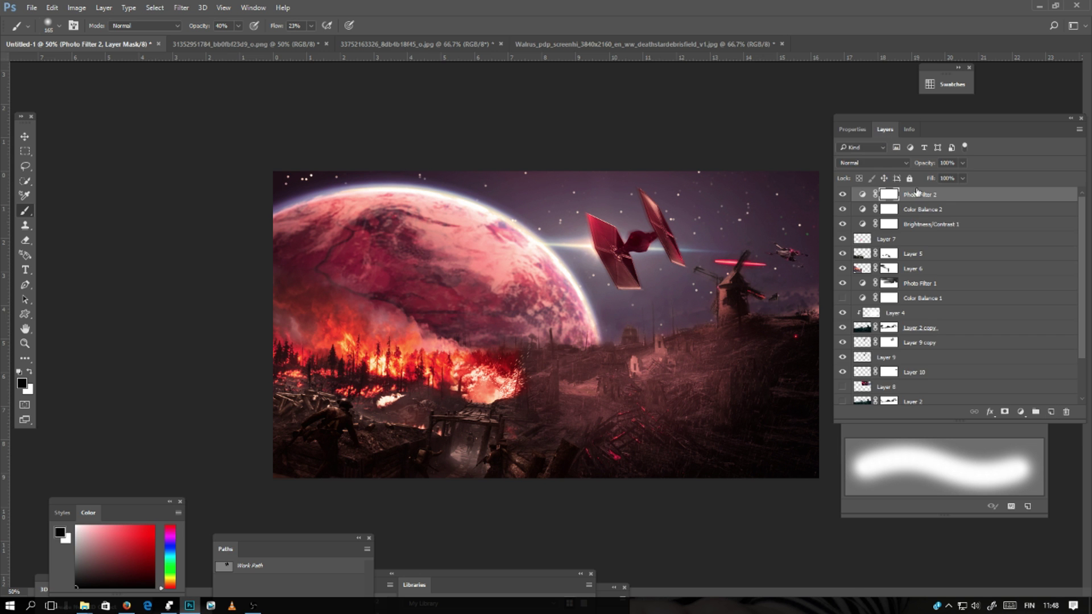
Move the Layers and Brush panels clear of the composite image.
key("F5")
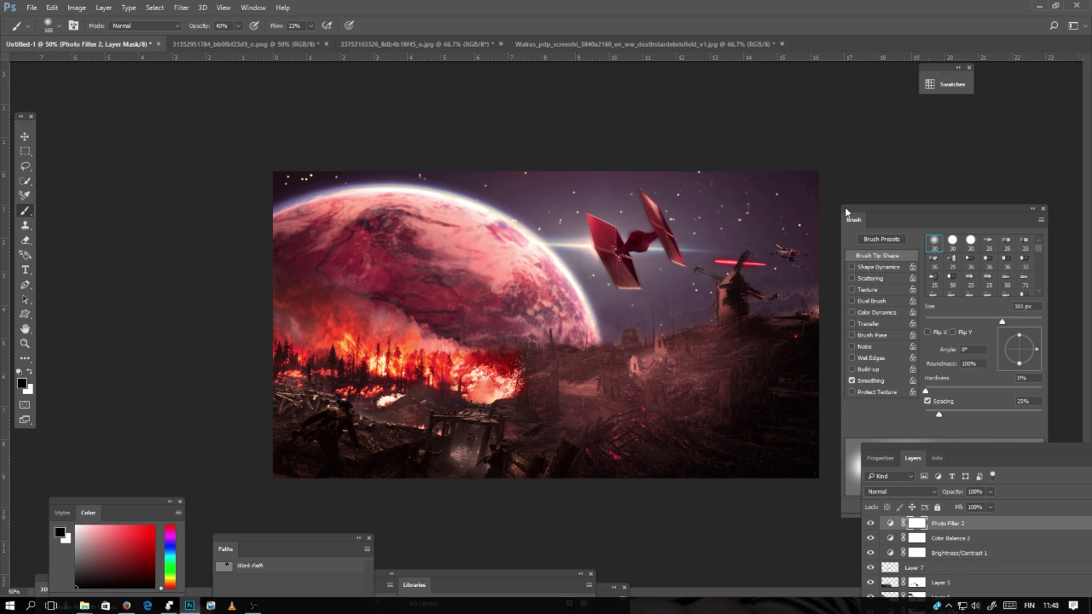
left_click_drag(846, 209, 962, 136)
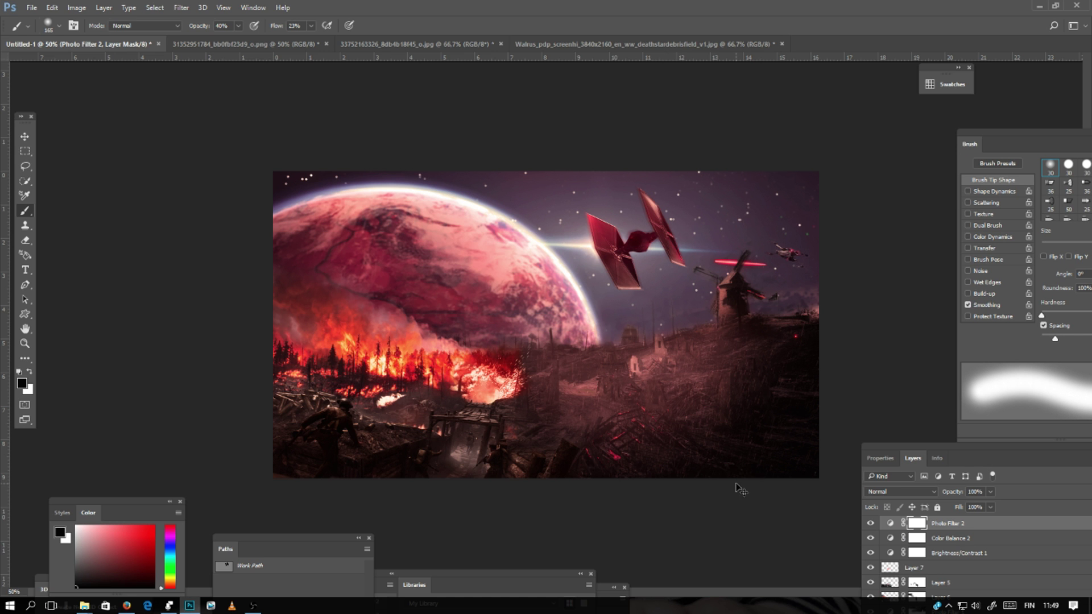
key("ctrl+plus")
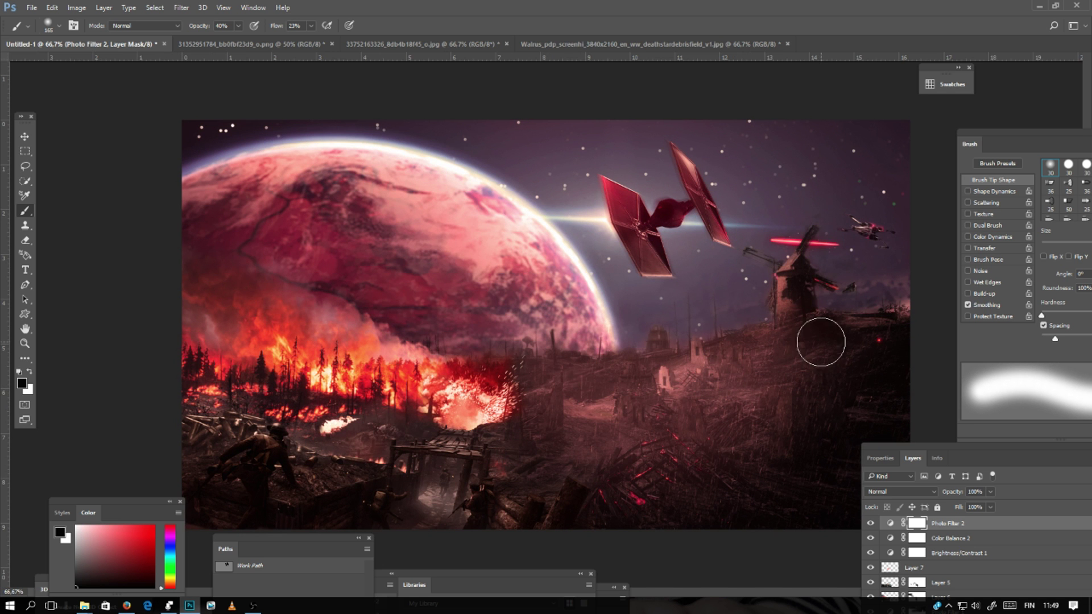